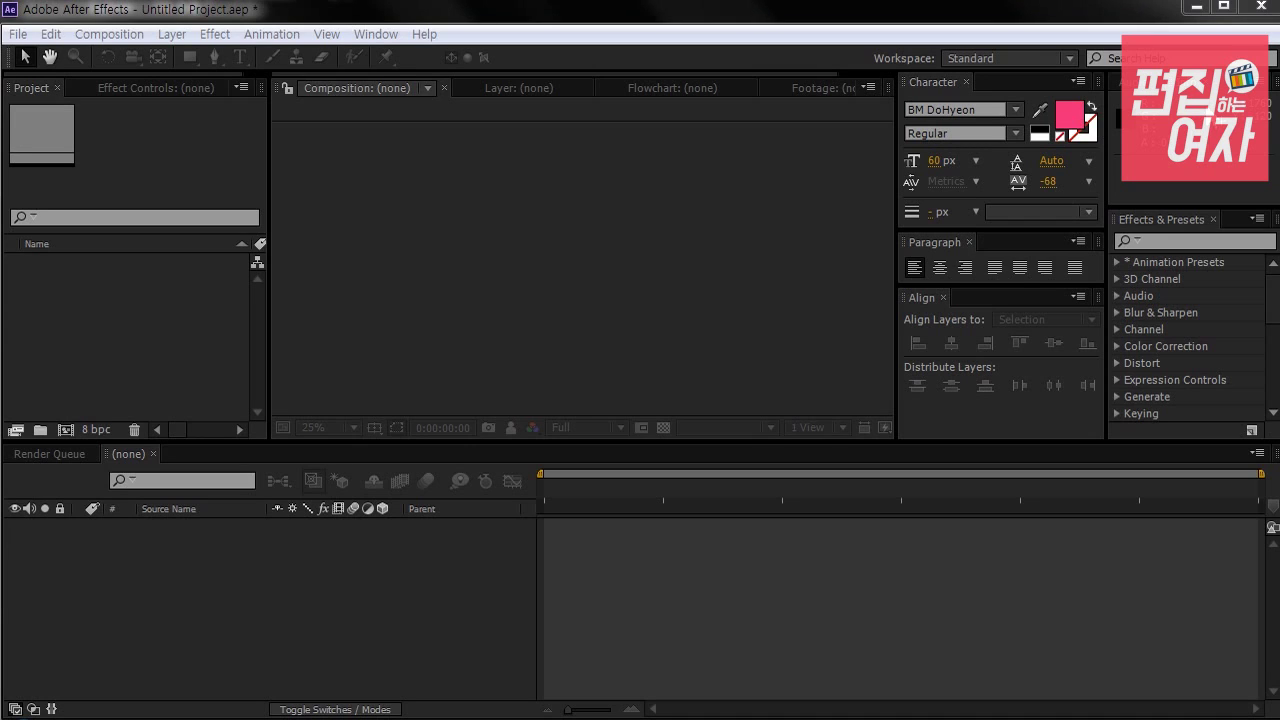
Step: Create a composition named sample with the HDV/HDTV 720 29.97 preset and a duration of 0;00;20;00
left_click(162, 320)
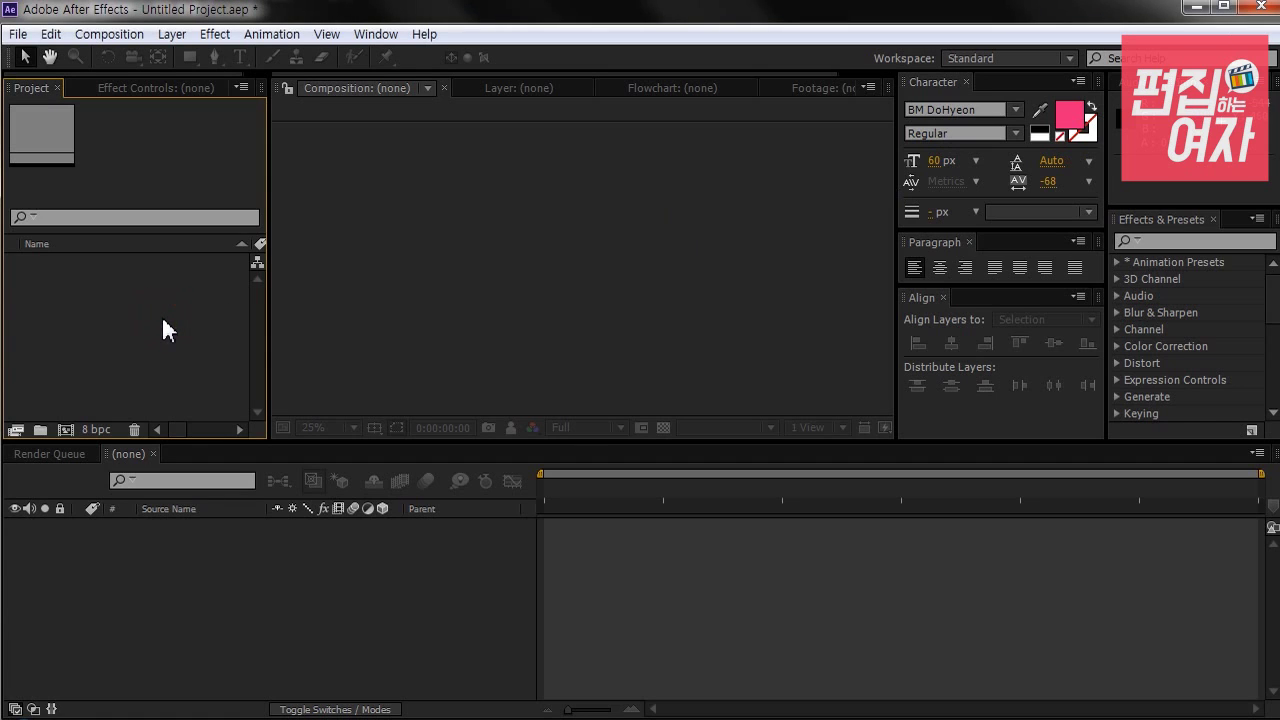
left_click(109, 40)
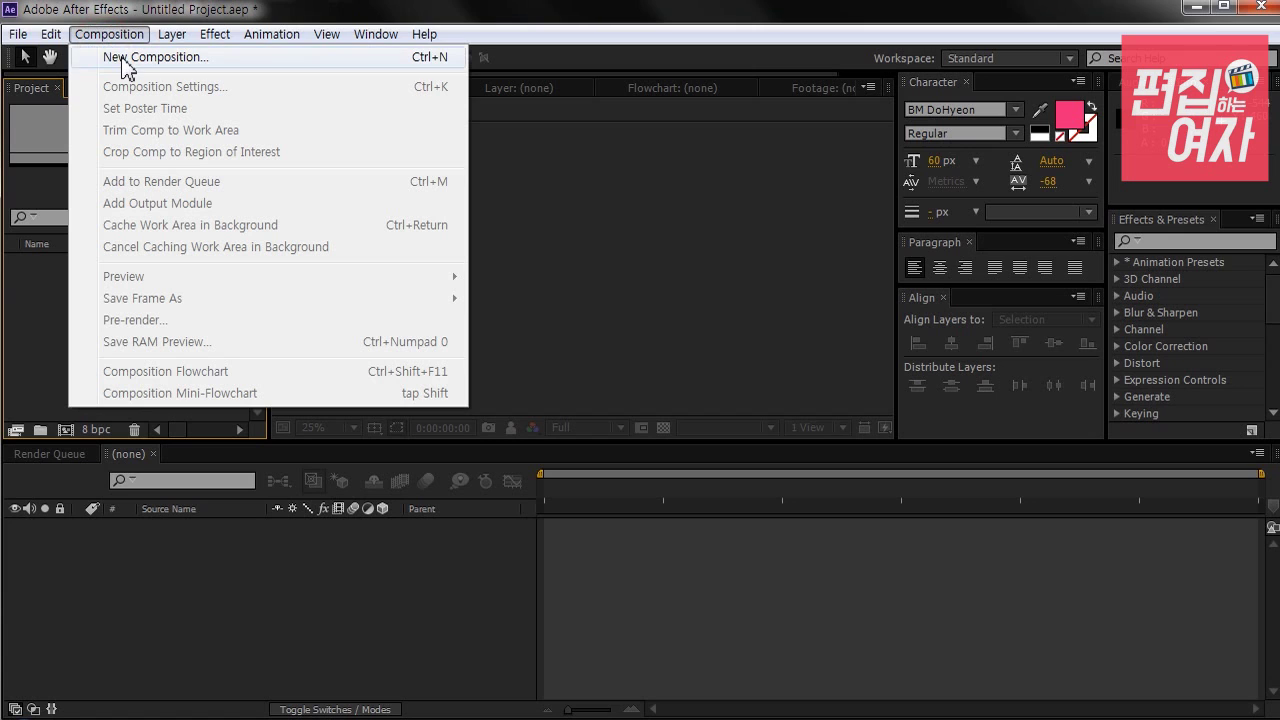
left_click(122, 62)
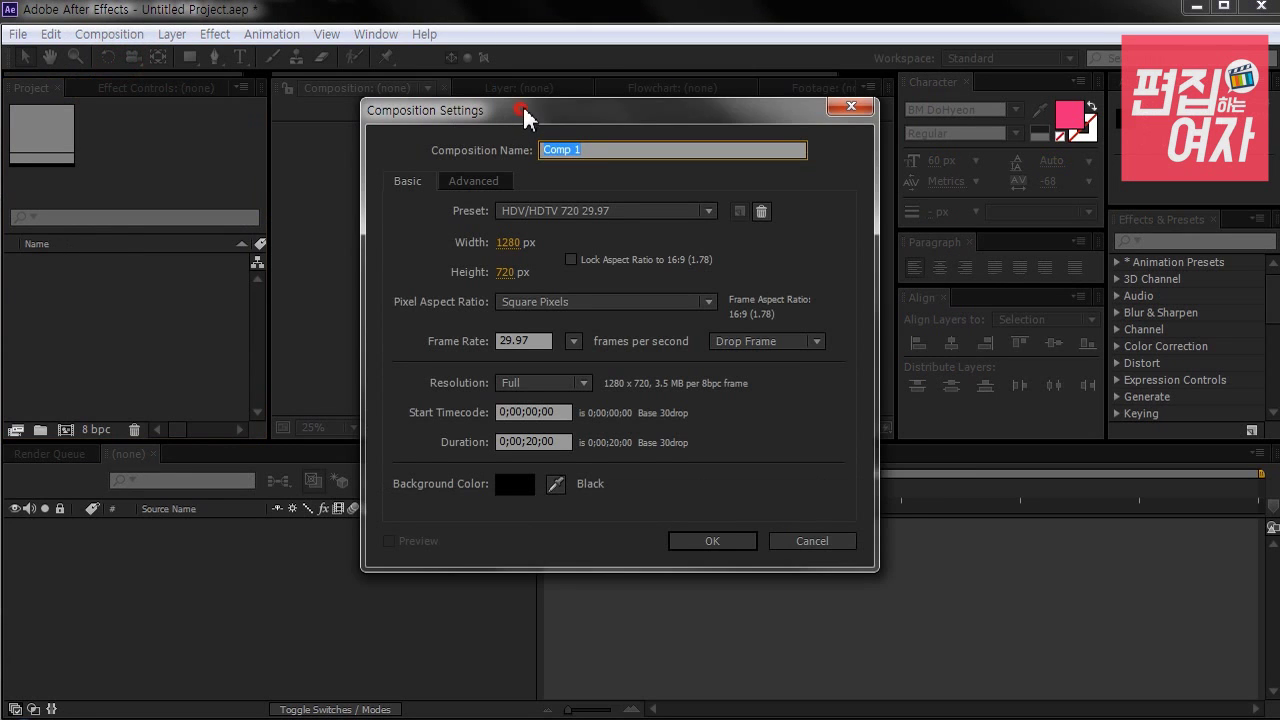
left_click(609, 138)
type("sample")
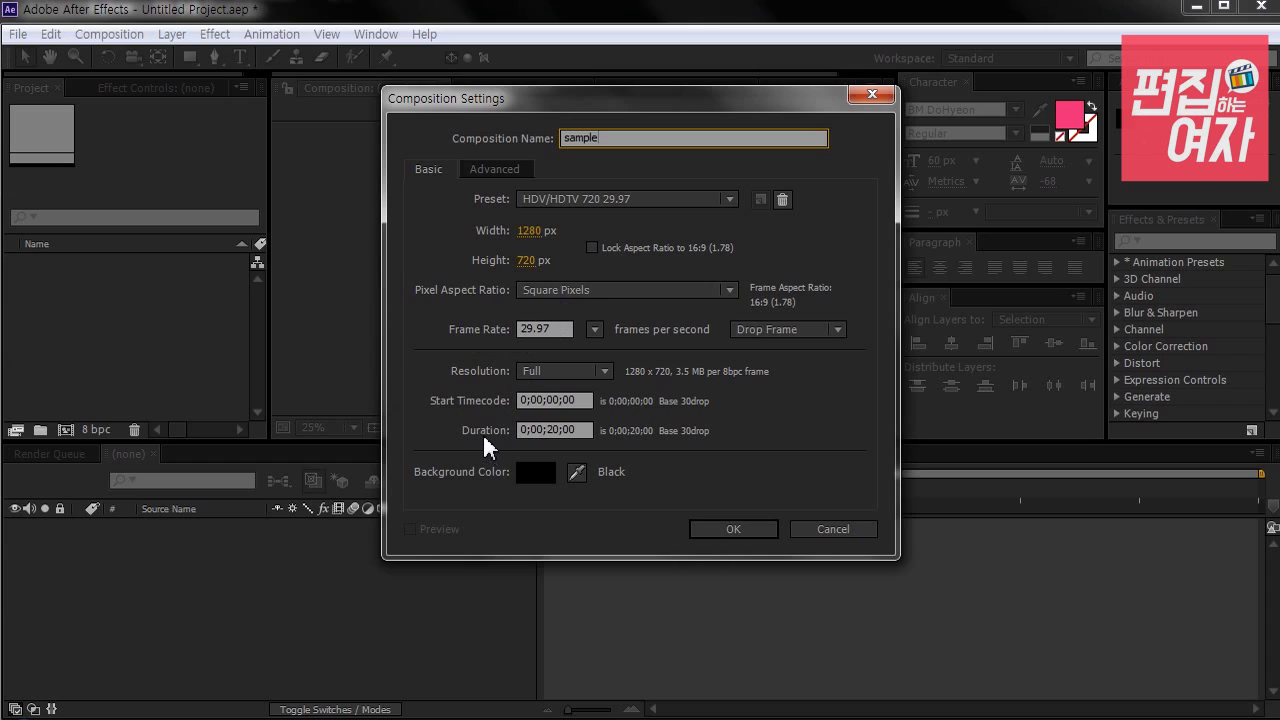
left_click(571, 430)
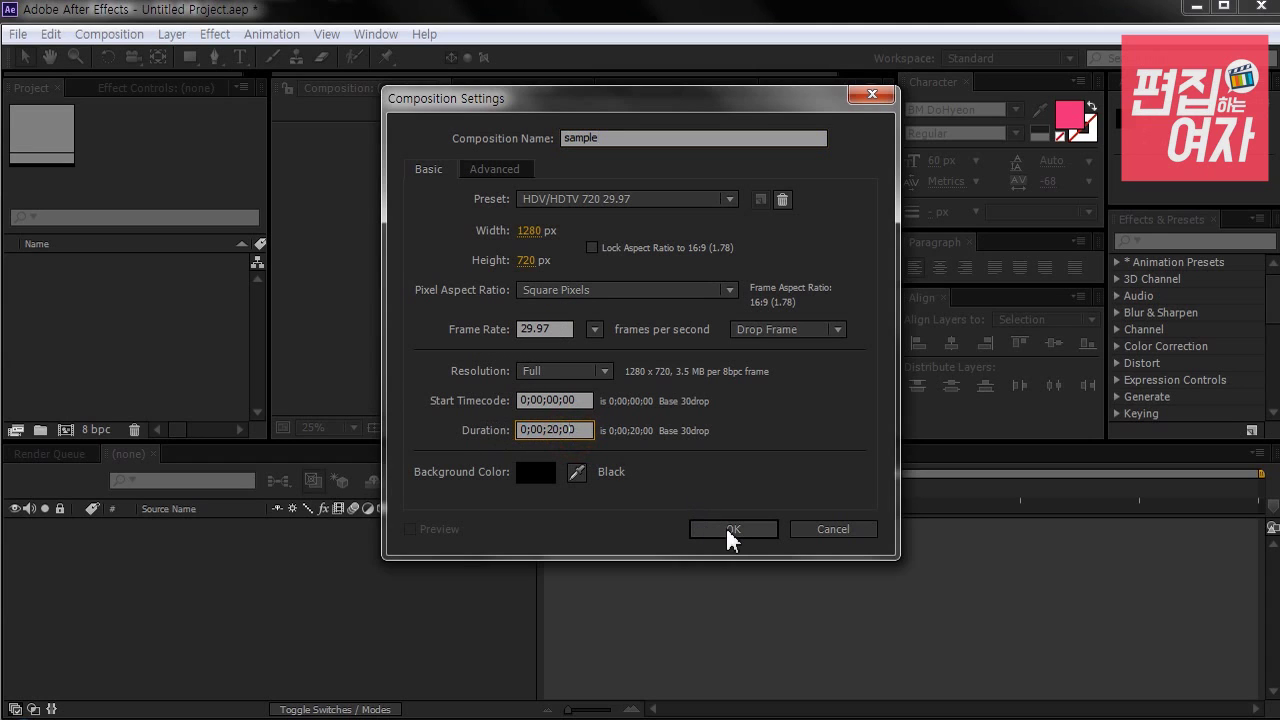
left_click(556, 430)
left_click(735, 529)
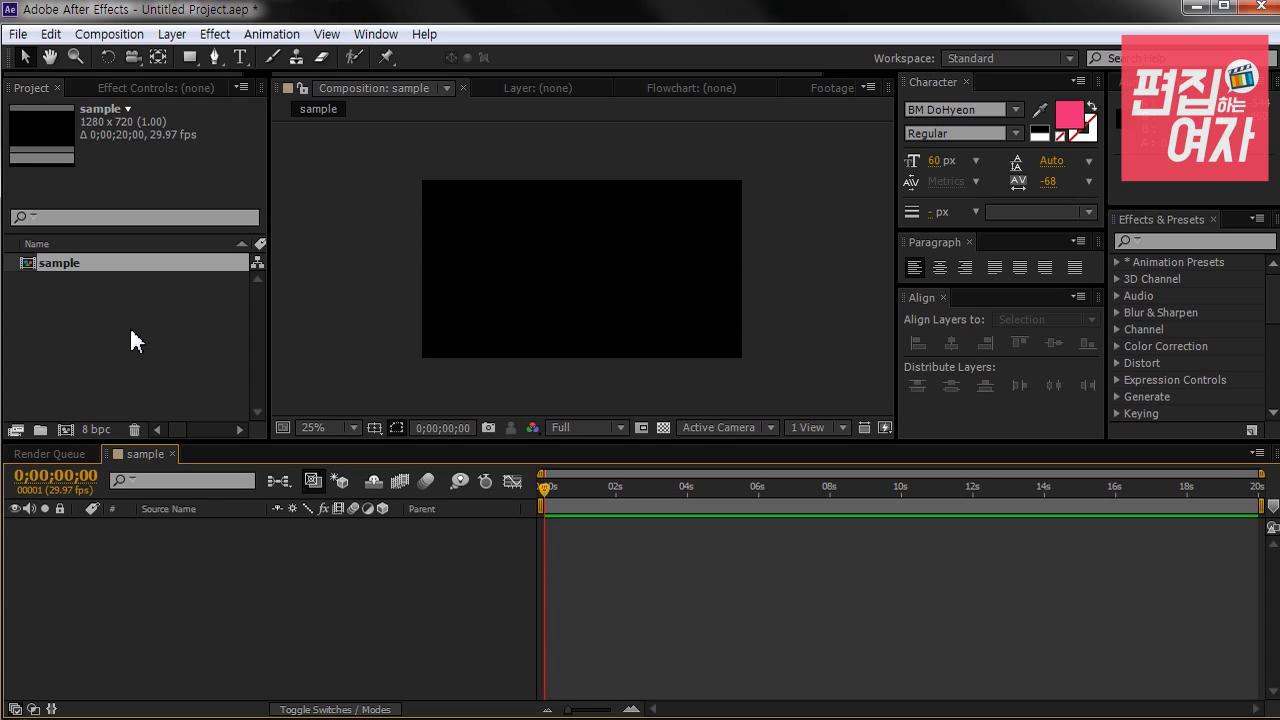
Step: Import the image 01.jpg from folder 04 and add it as a layer in the sample composition
left_click(28, 90)
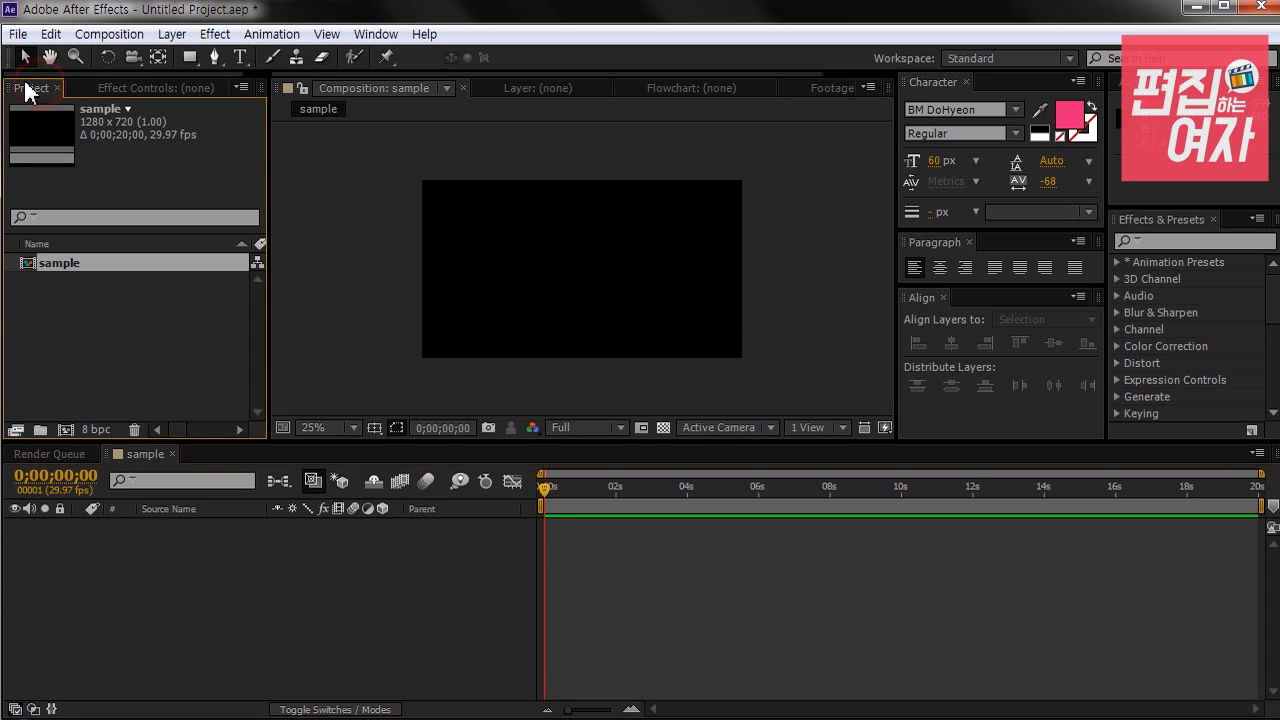
double_click(114, 317)
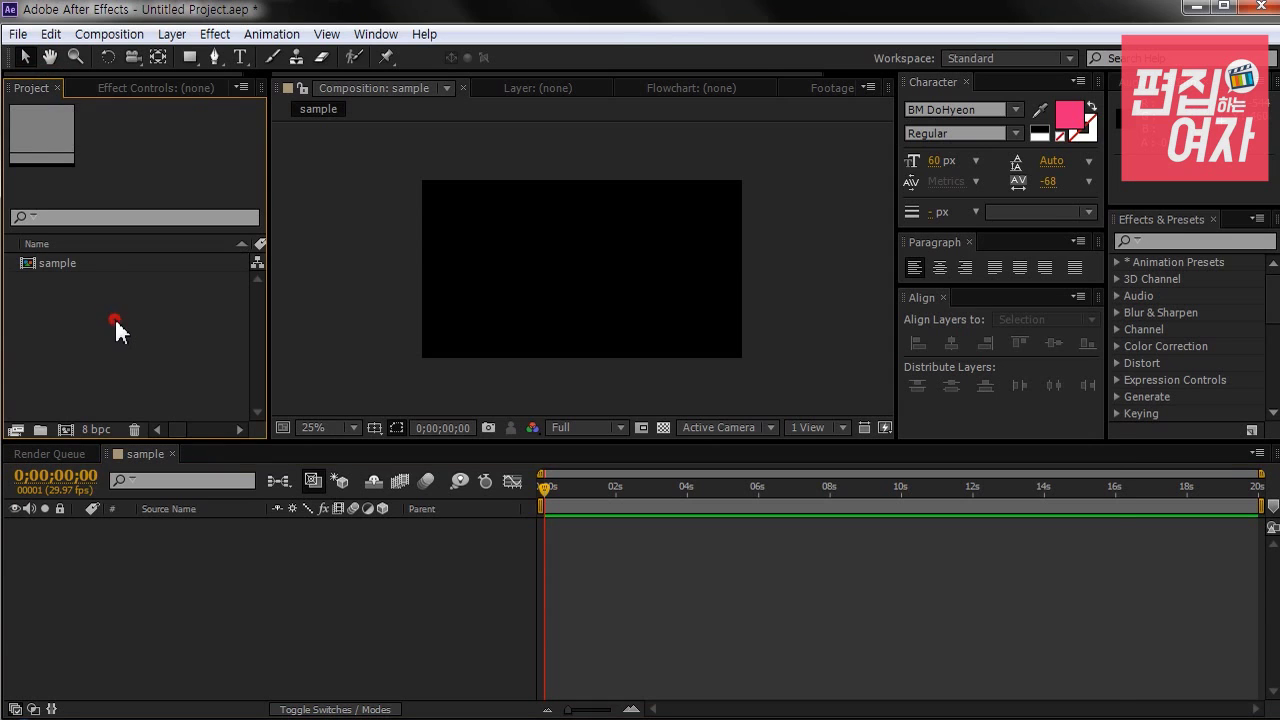
left_click_drag(368, 56, 440, 90)
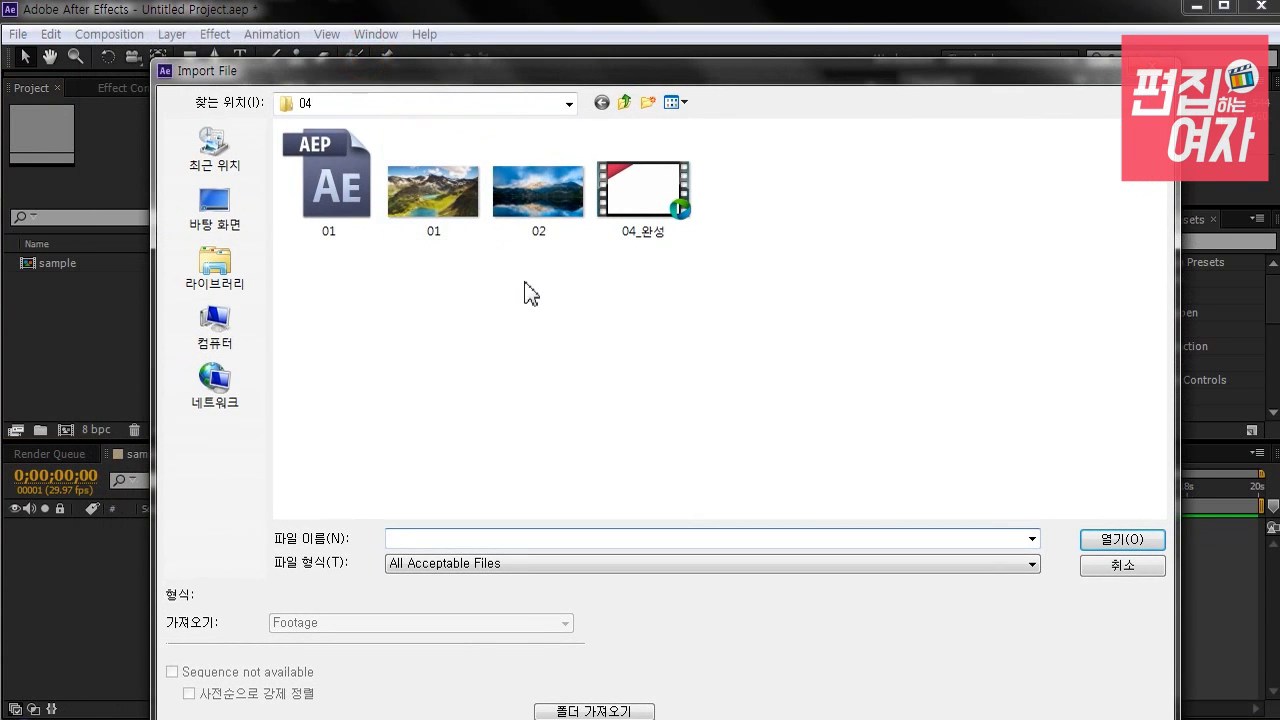
left_click_drag(549, 285, 465, 316)
left_click(428, 195)
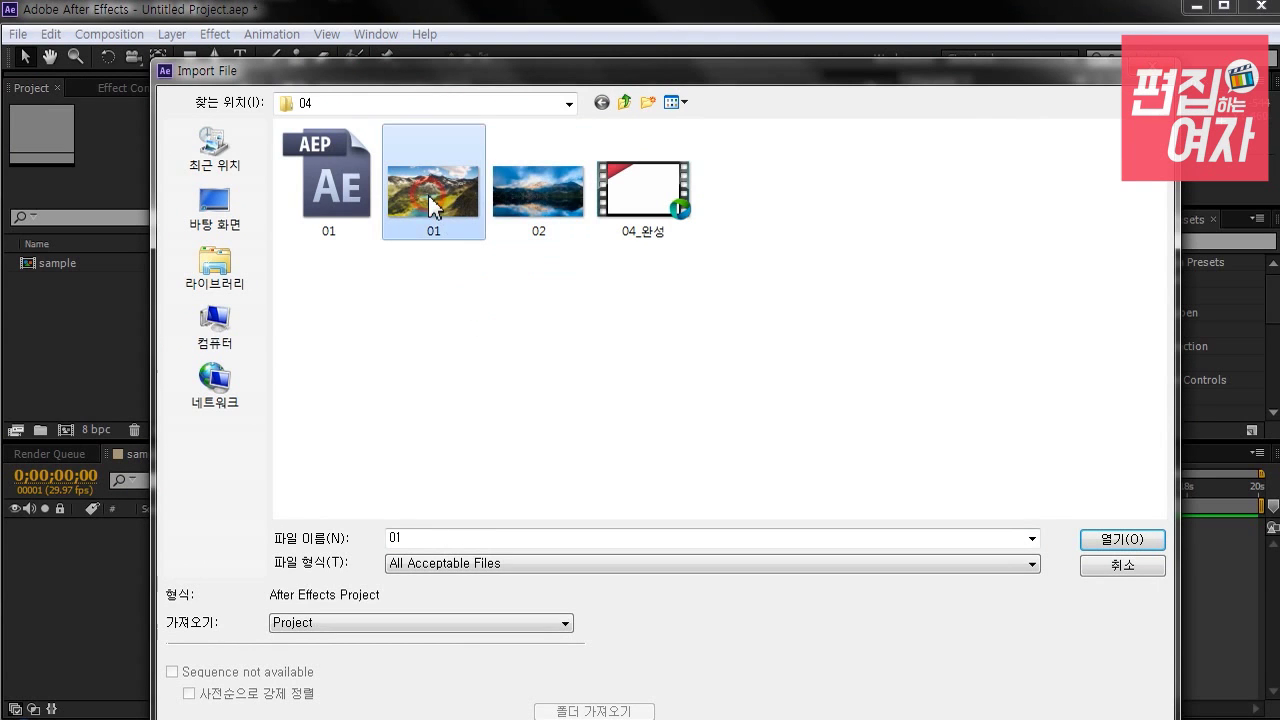
left_click(1140, 541)
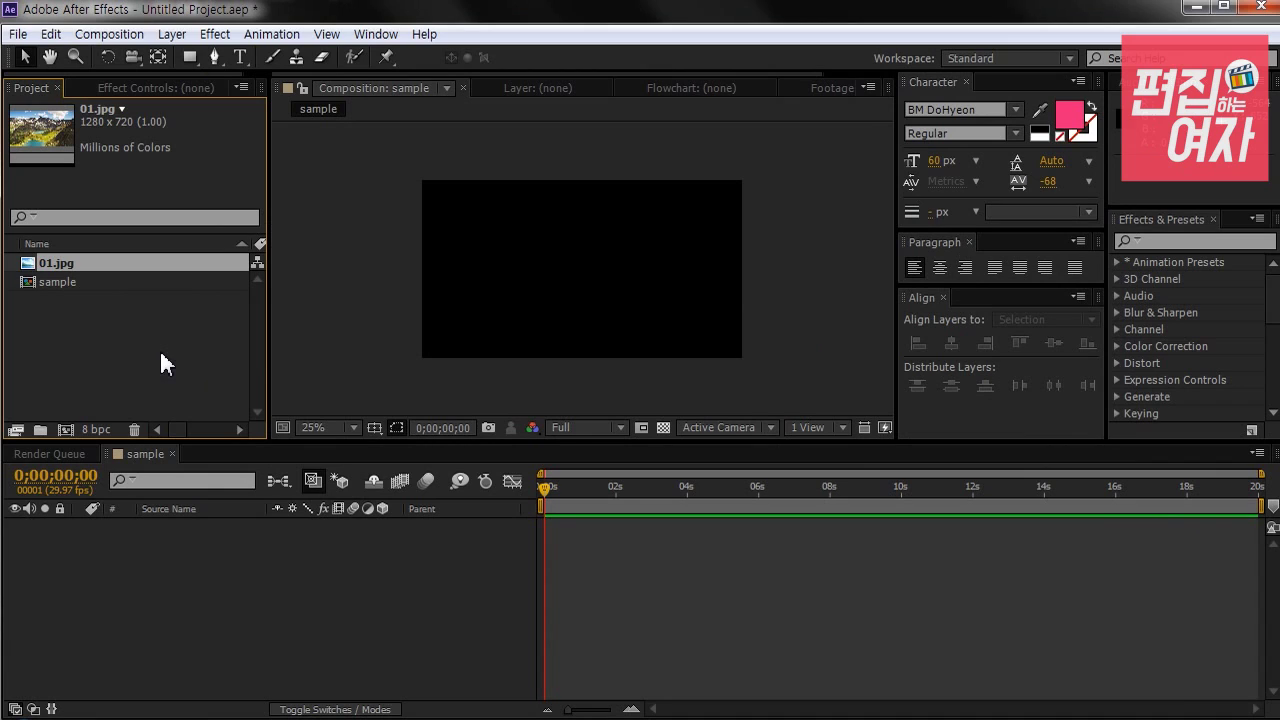
left_click_drag(79, 266, 190, 593)
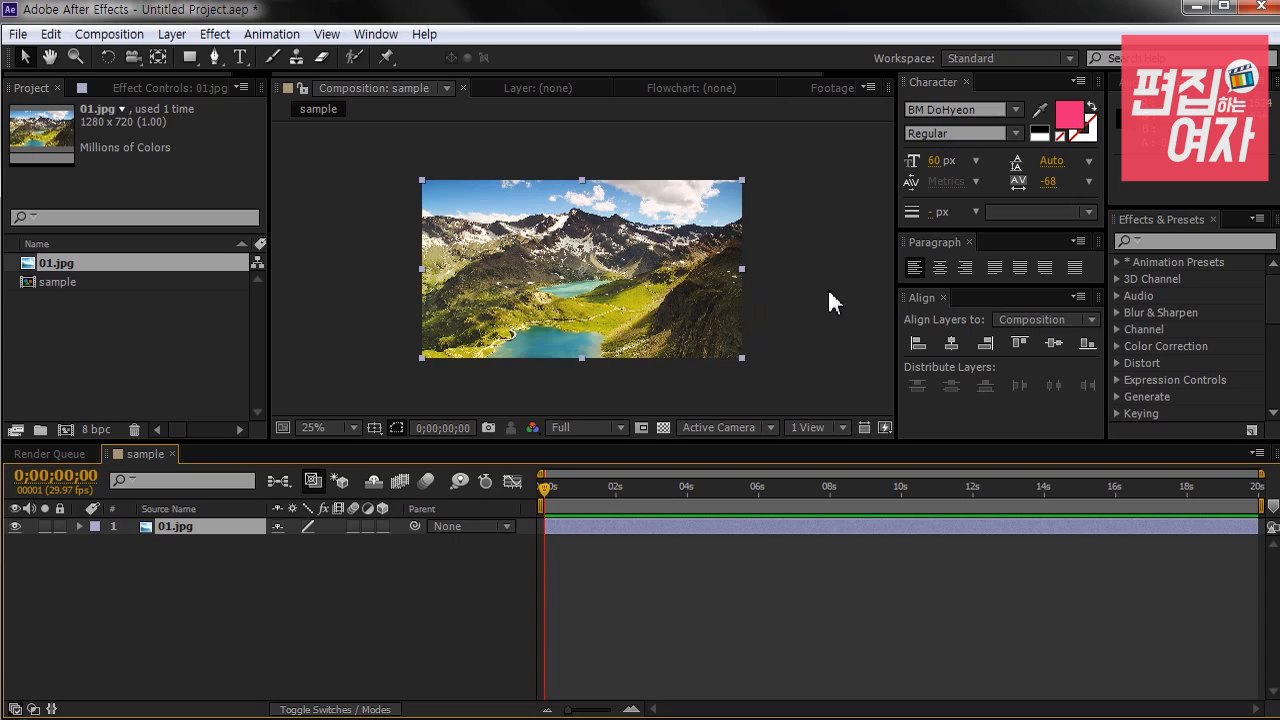
Step: Find the CC Page Turn effect by searching for page, apply it to the 01.jpg layer and widen the effect settings area
left_click(1212, 219)
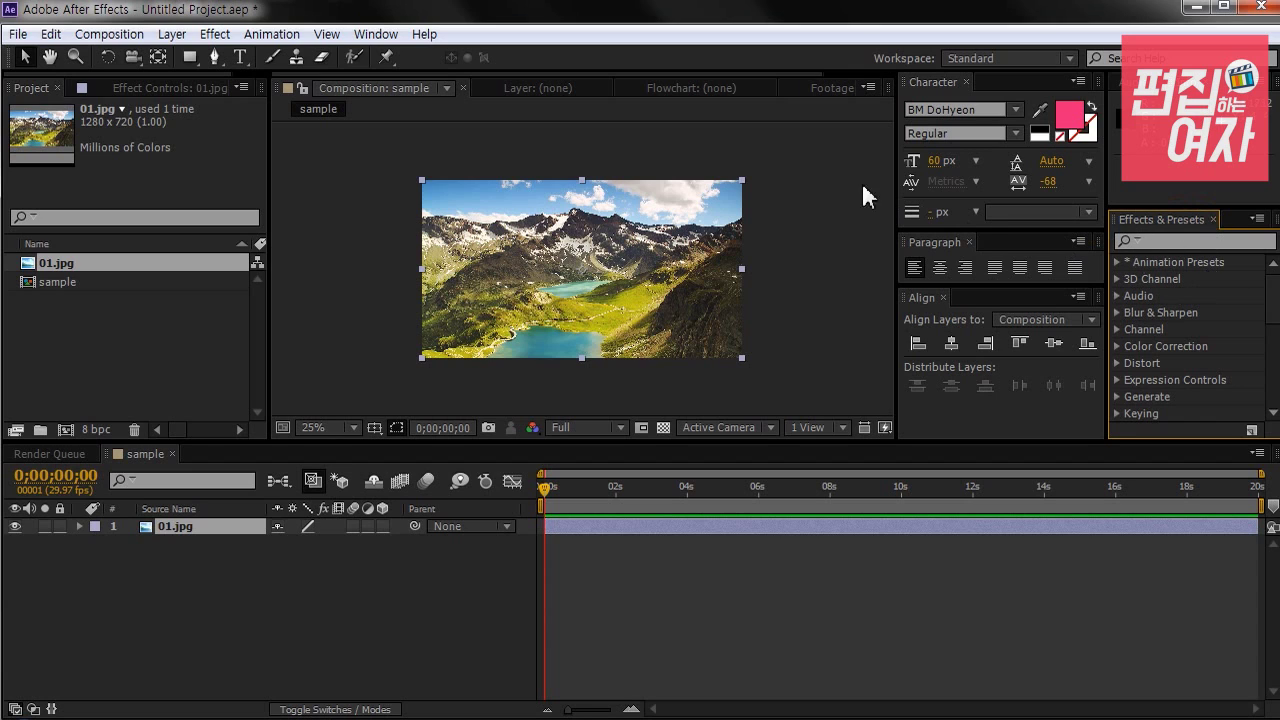
left_click(375, 36)
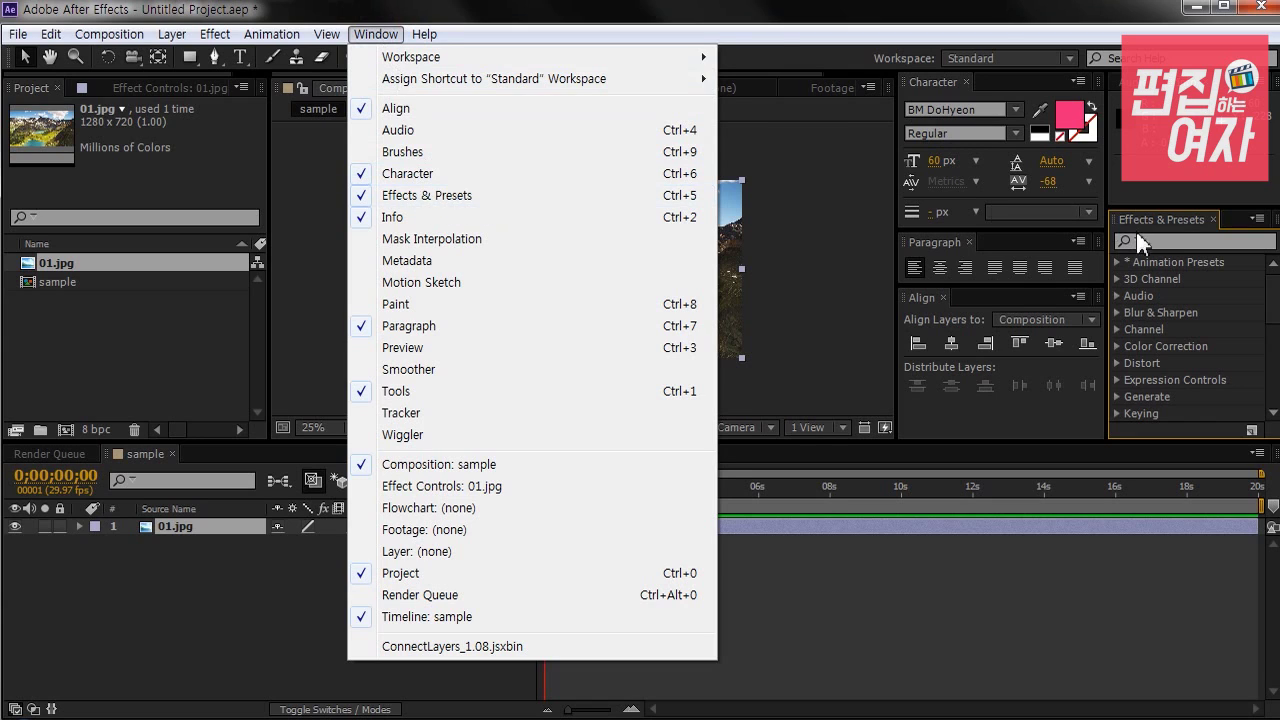
left_click(1184, 240)
left_click(1177, 240)
type("page")
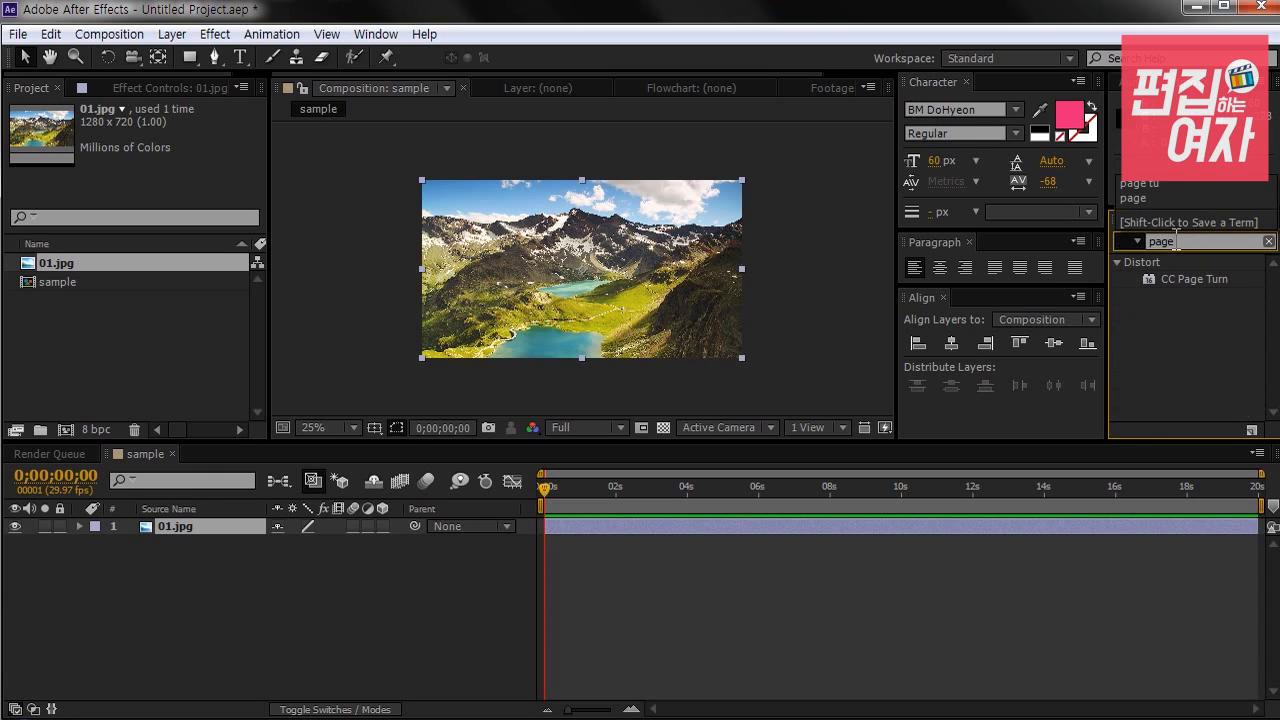
left_click(1177, 351)
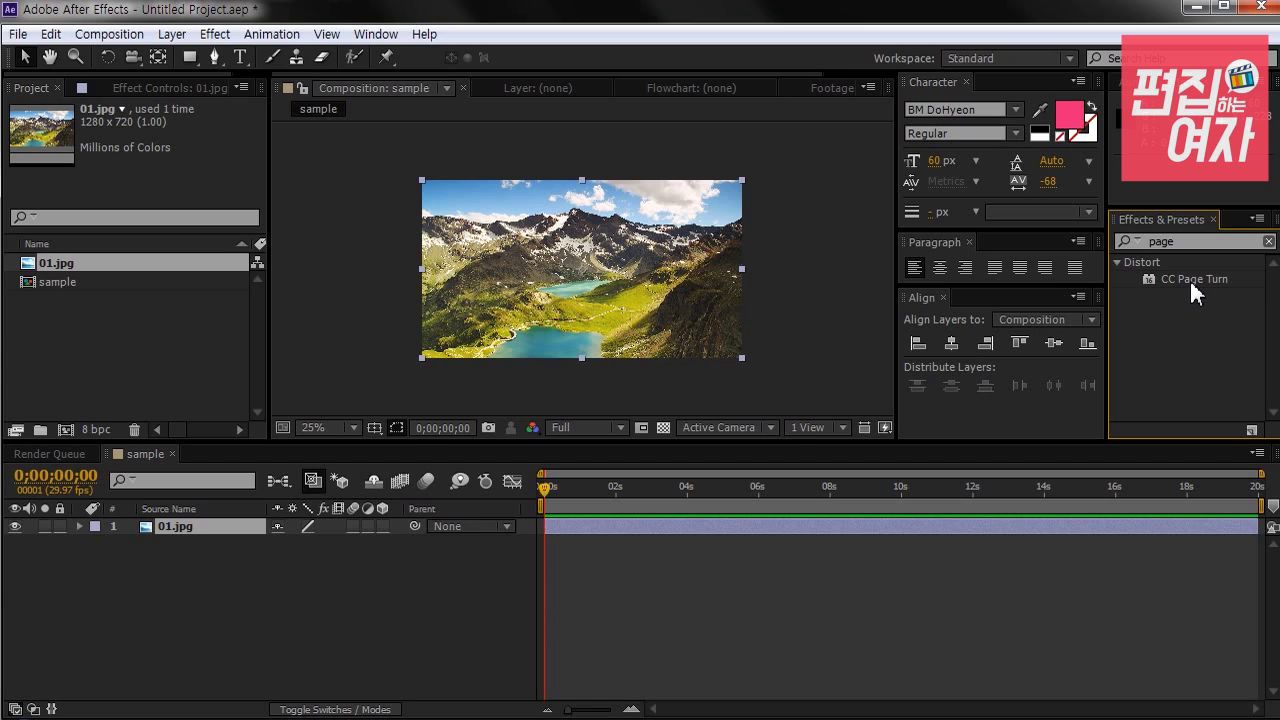
left_click(1190, 281)
left_click_drag(1189, 277, 652, 286)
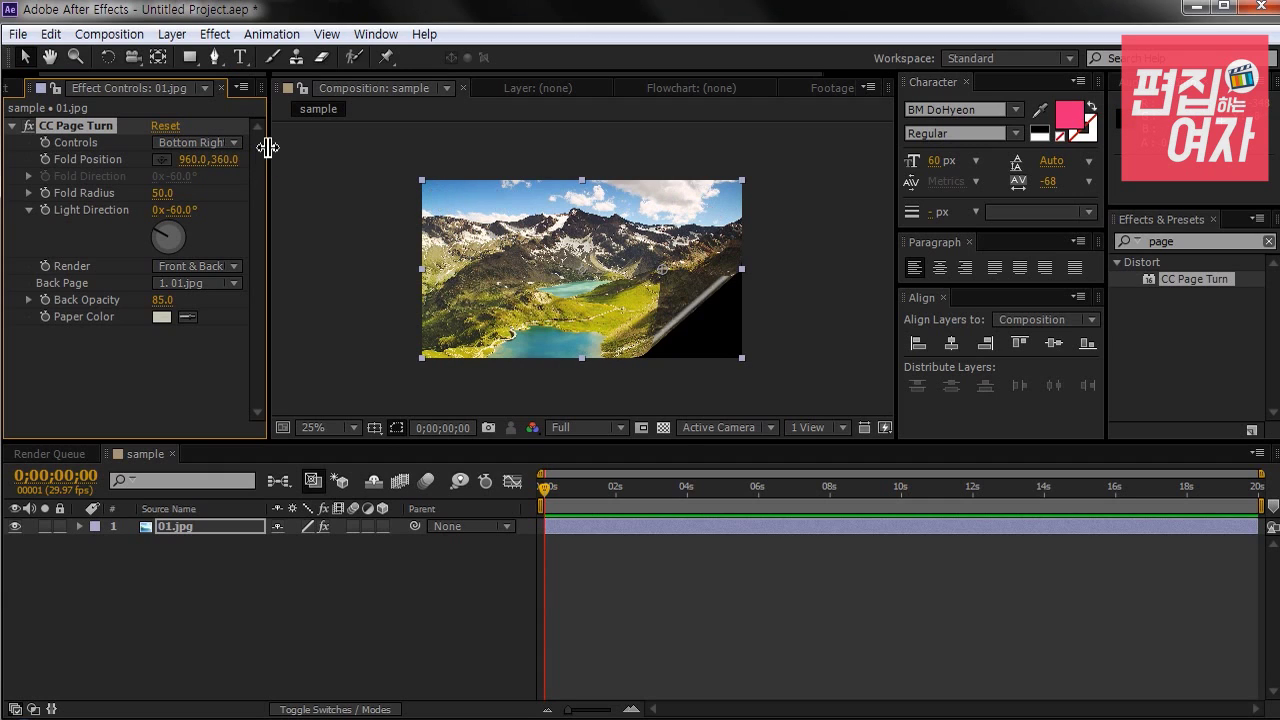
left_click_drag(267, 147, 292, 147)
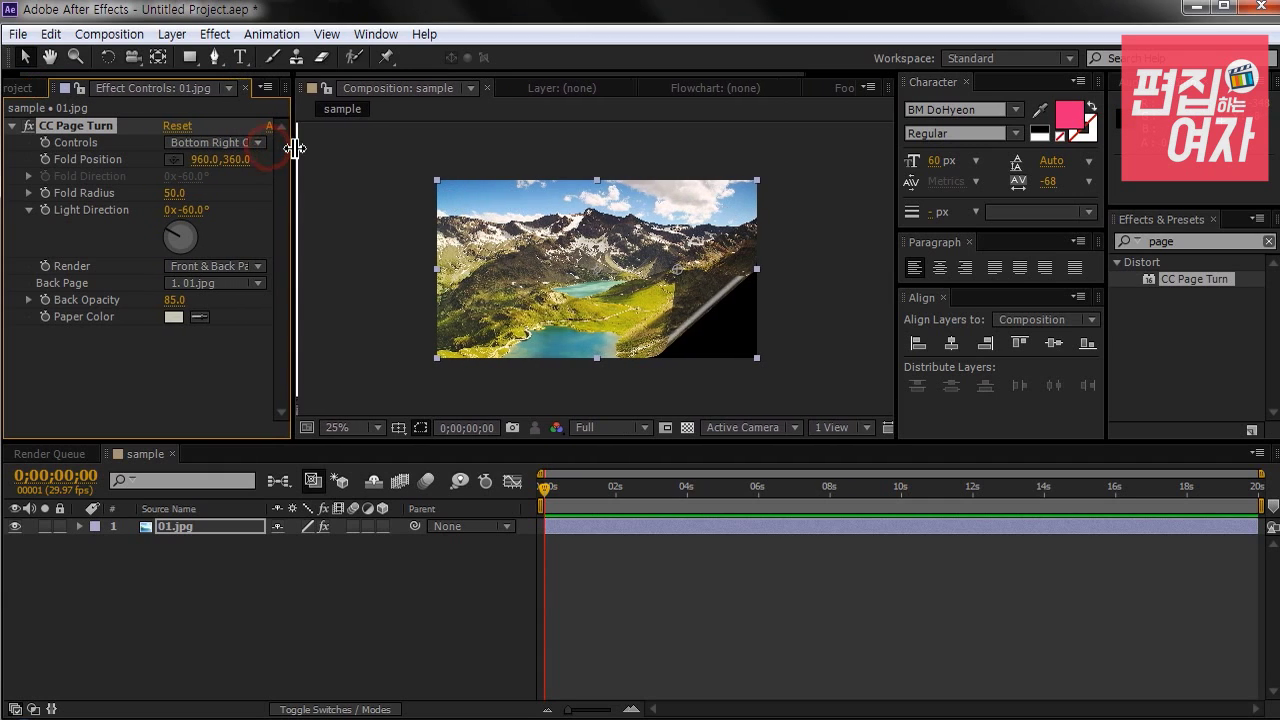
Step: Set the page turn's Controls to Top Left Corner and move the fold position to about 511, 261
left_click(208, 146)
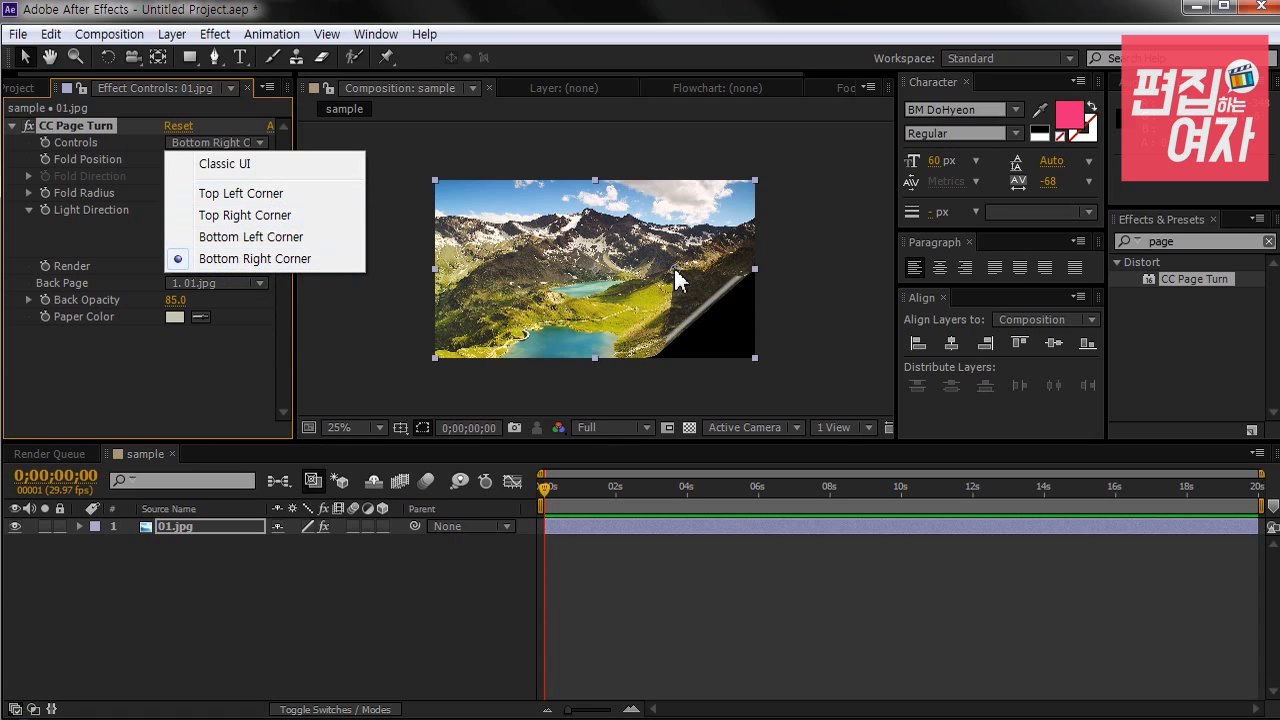
left_click(265, 194)
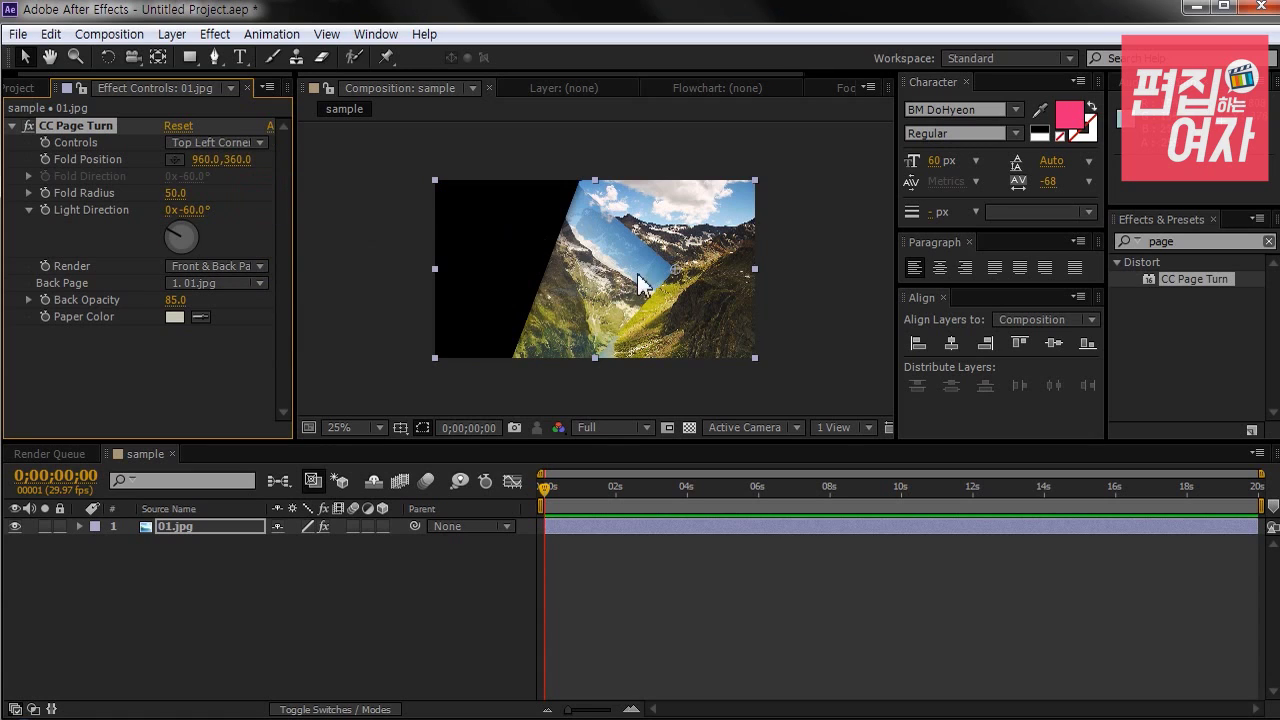
left_click_drag(670, 275, 553, 245)
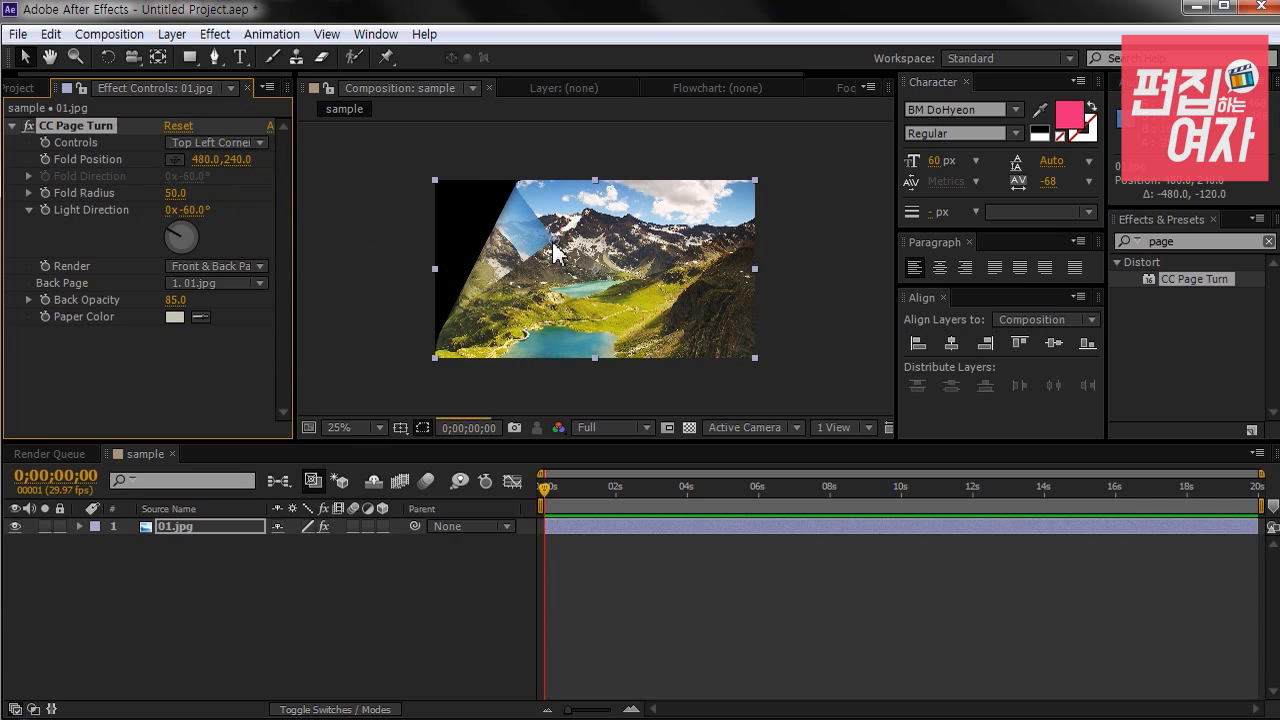
scroll(553, 245, "up", 4)
left_click_drag(488, 230, 523, 227)
scroll(515, 251, "down", 4)
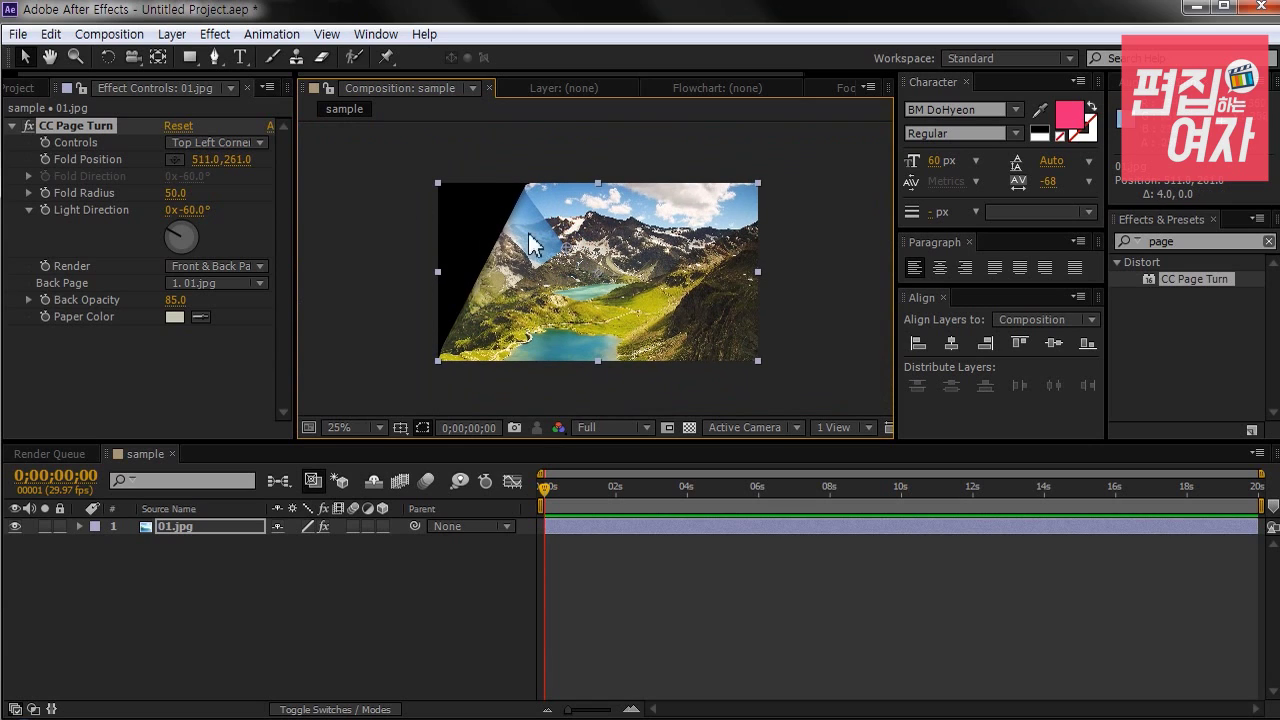
Step: Switch the page turn's Controls to Classic UI and move the fold position to about 651, 293
left_click(212, 143)
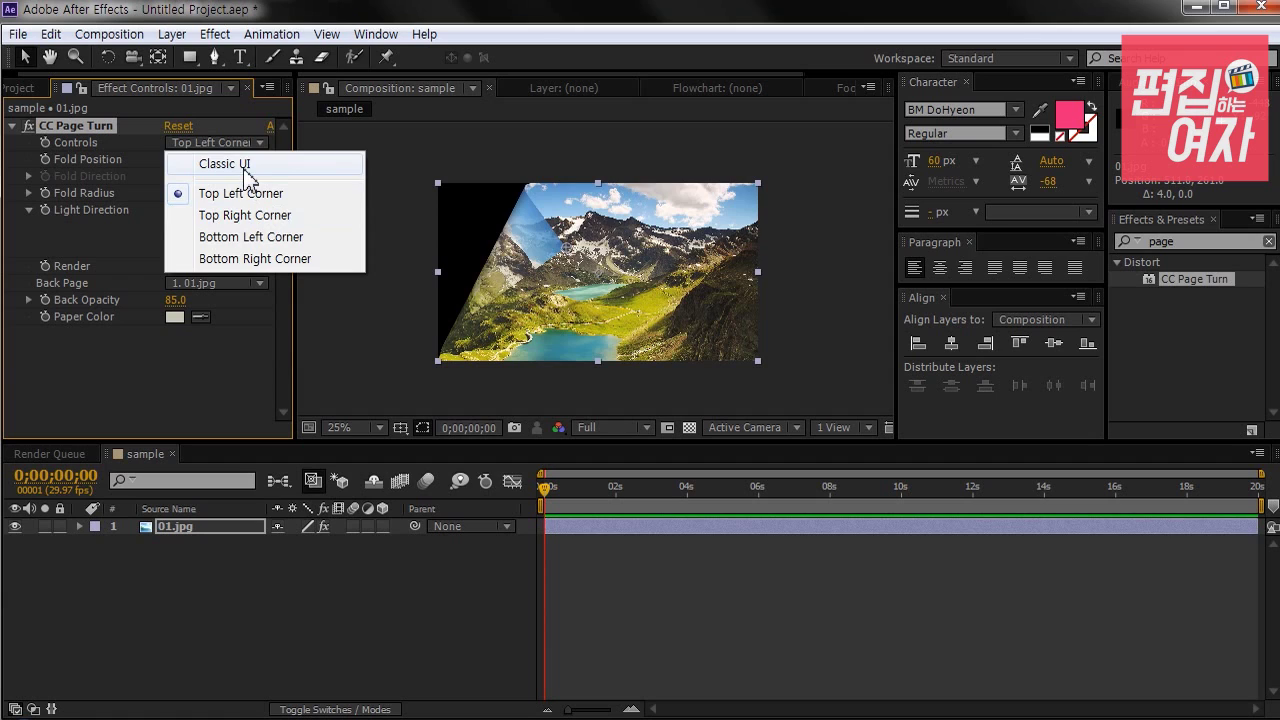
left_click(244, 168)
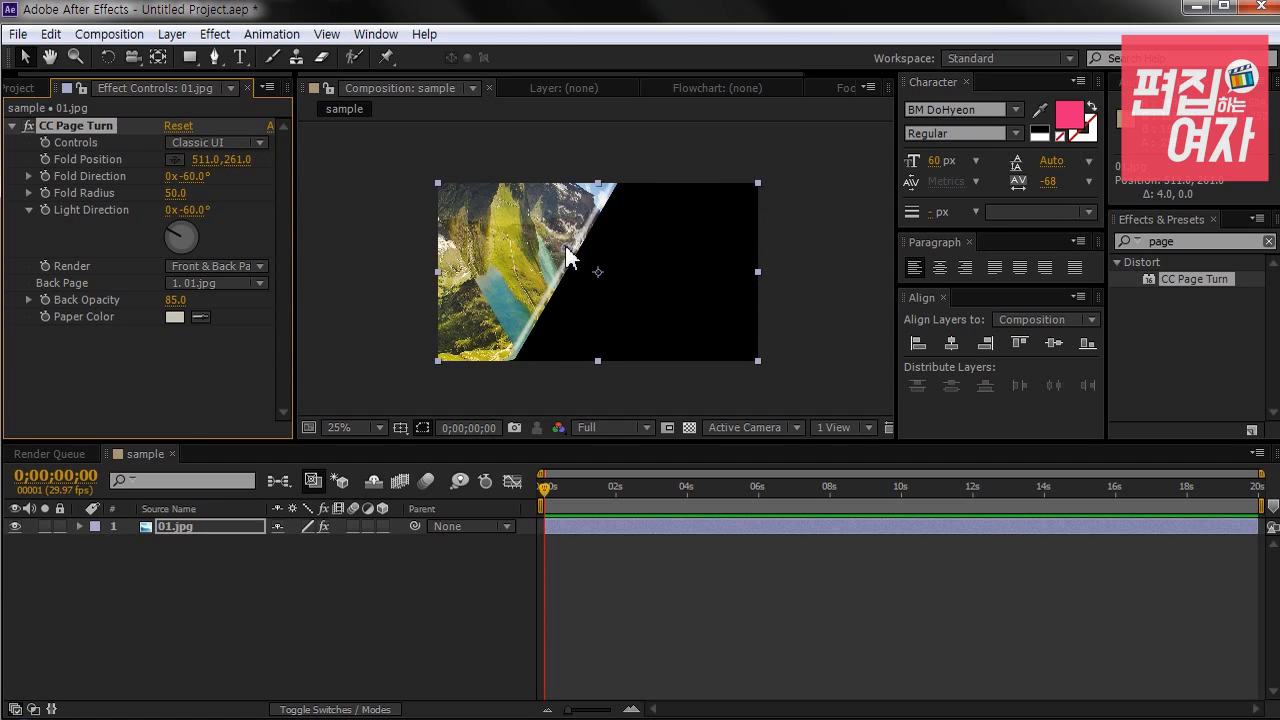
left_click_drag(568, 257, 666, 285)
left_click(240, 143)
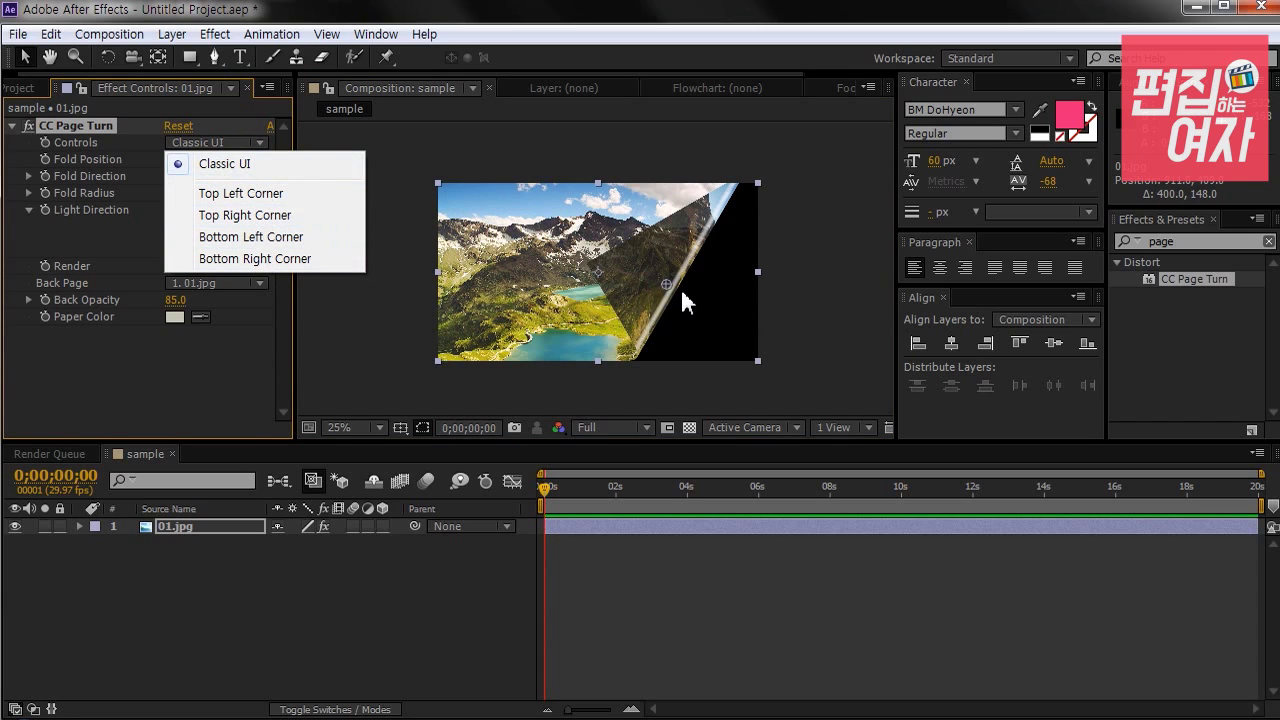
mouse_move(670, 285)
left_mouse_down()
mouse_move(686, 286)
mouse_move(538, 248)
mouse_move(671, 293)
left_mouse_up()
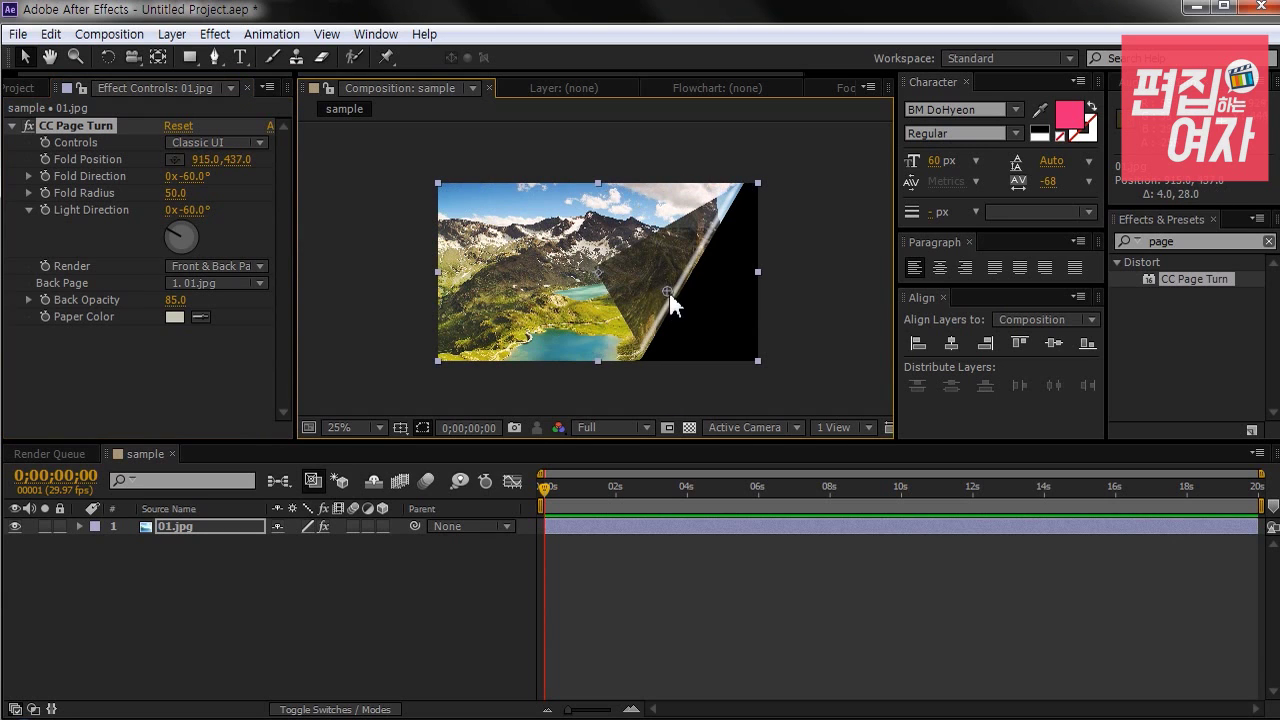
left_click_drag(664, 290, 624, 282)
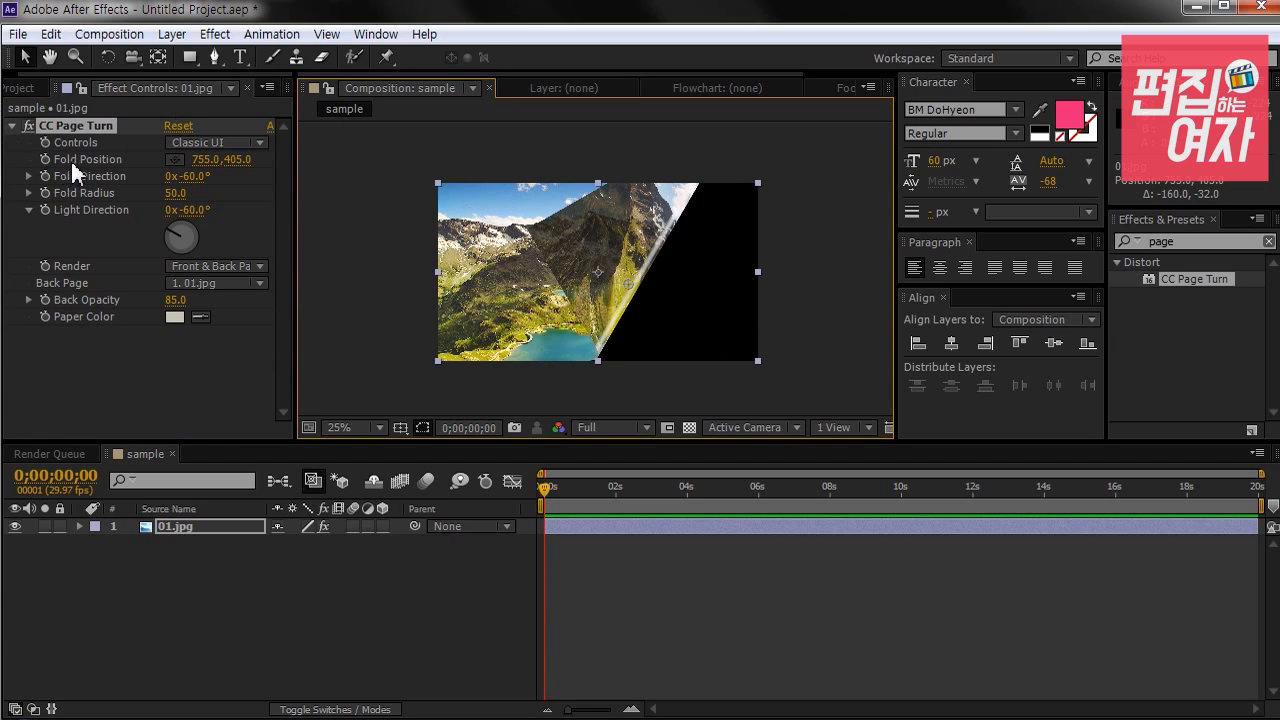
left_click_drag(627, 293, 602, 258)
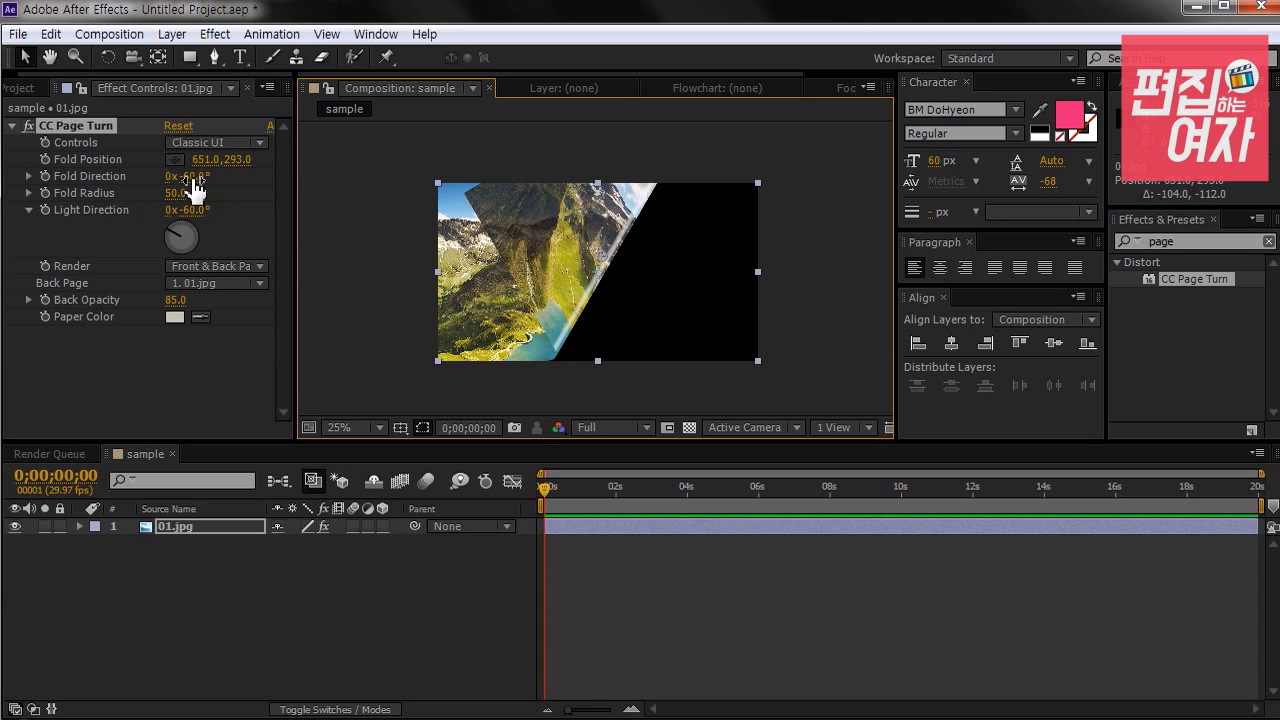
Step: Rotate the fold direction to about +154° and move the fold position to about 243, 253
left_click_drag(190, 180, 395, 280)
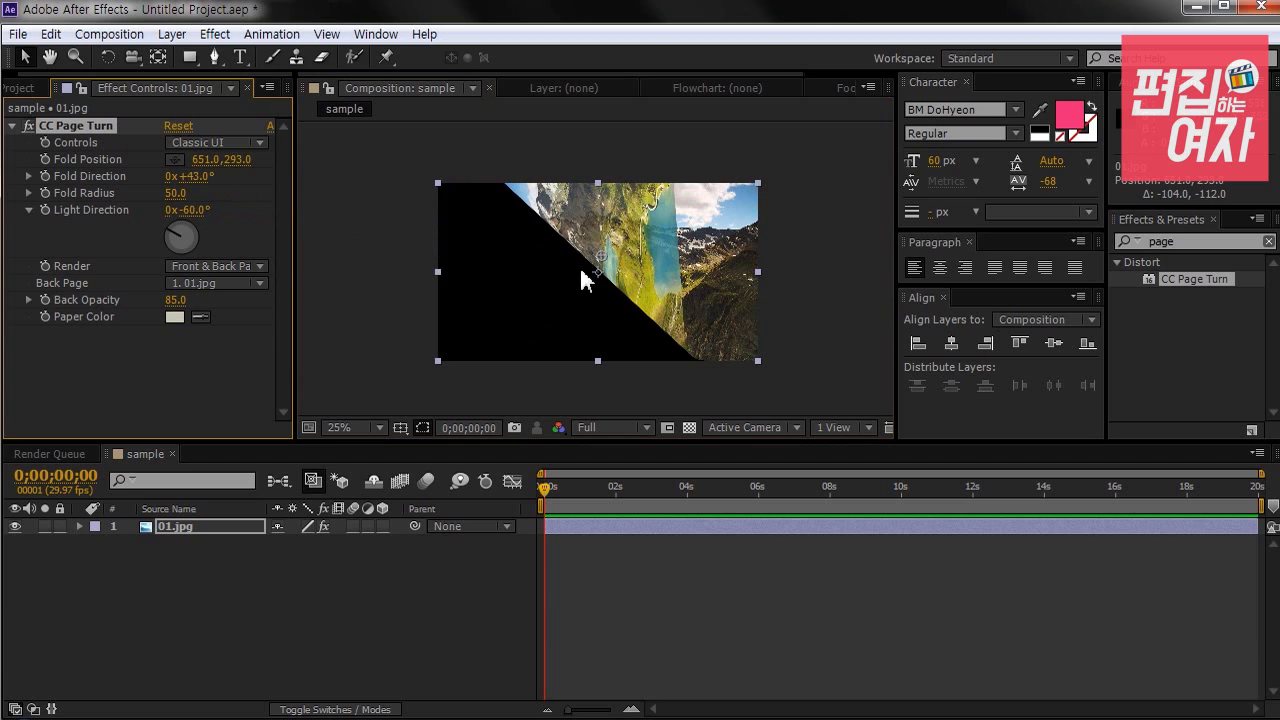
left_click_drag(600, 257, 529, 286)
left_click_drag(198, 177, 335, 205)
left_click_drag(530, 286, 498, 248)
left_click(94, 179)
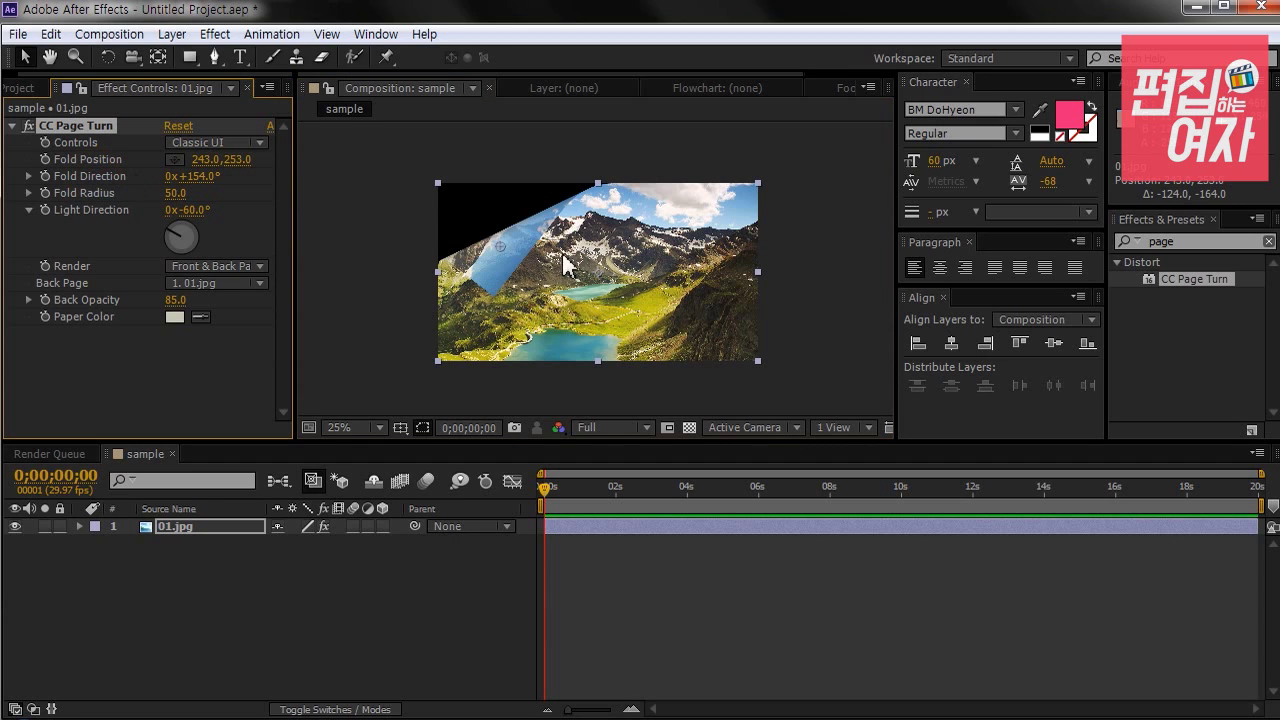
Step: Move the fold position to about 379, 165 and set the fold direction to about +66°, undoing any accidental shift of the layer
left_click_drag(506, 248, 504, 243)
left_click_drag(205, 182, 232, 177)
left_click_drag(520, 234, 414, 210)
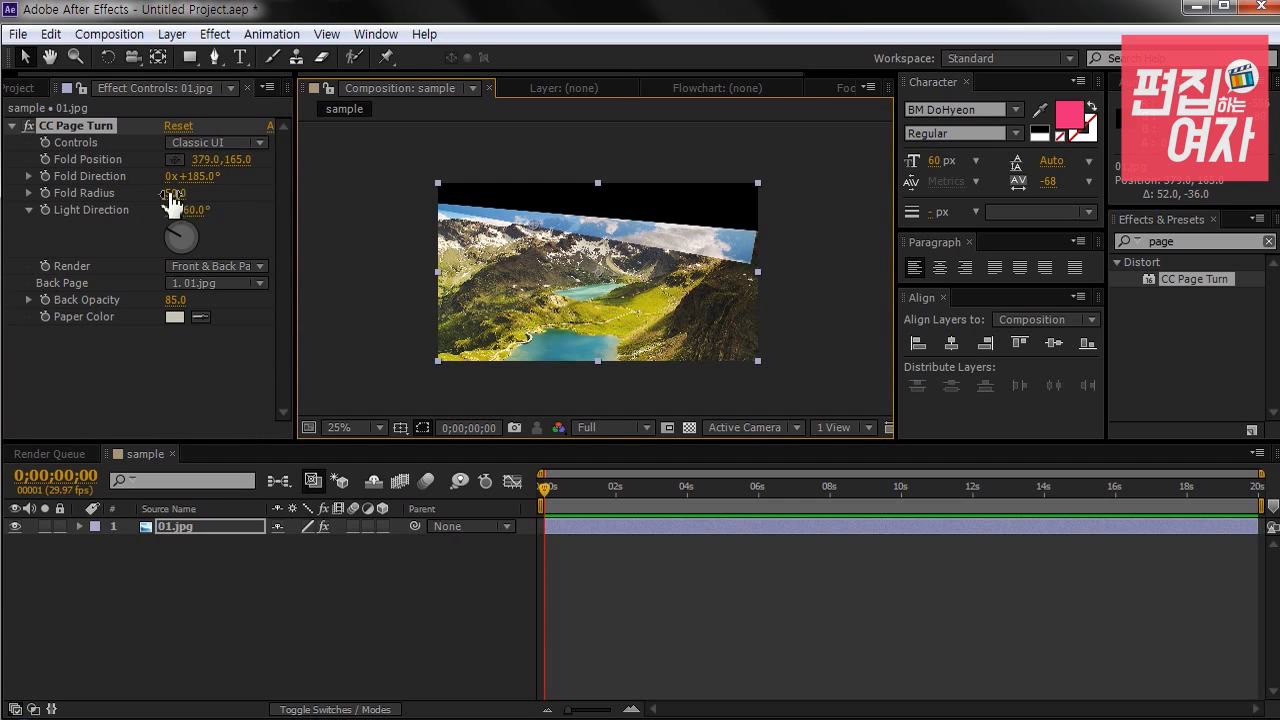
left_click_drag(218, 180, 90, 188)
scroll(586, 343, "up", 2)
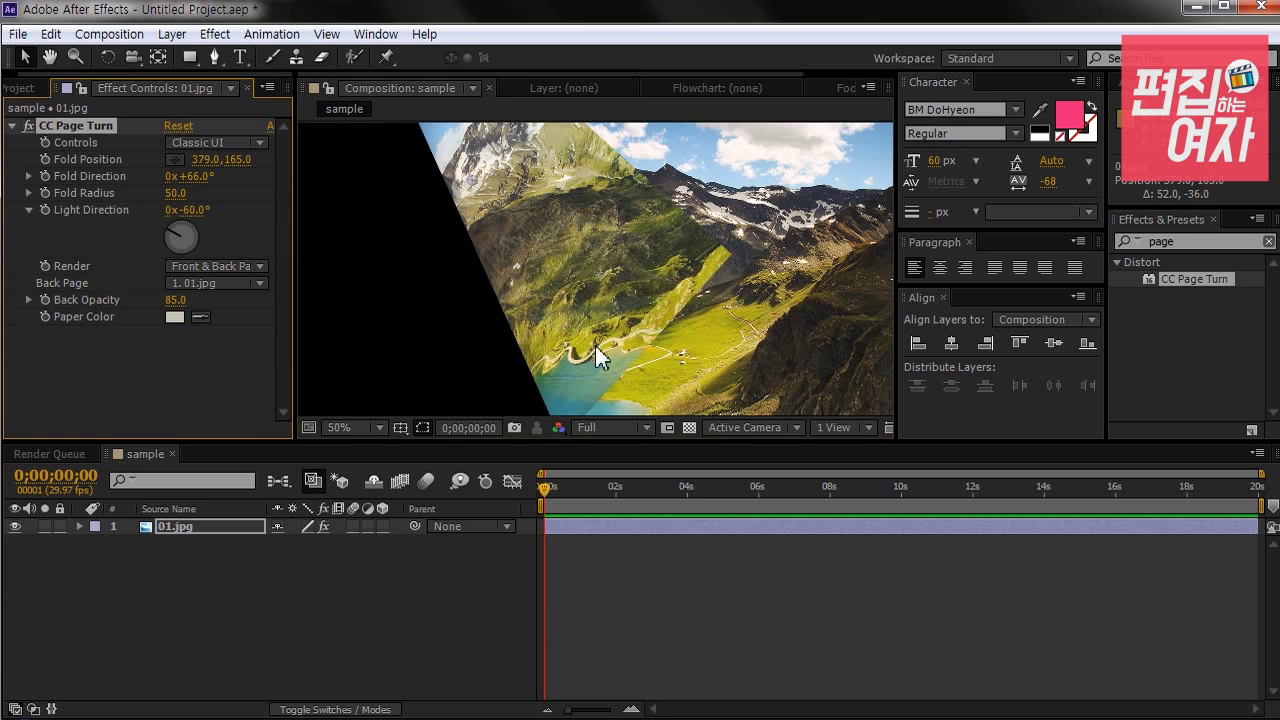
scroll(568, 345, "down", 2)
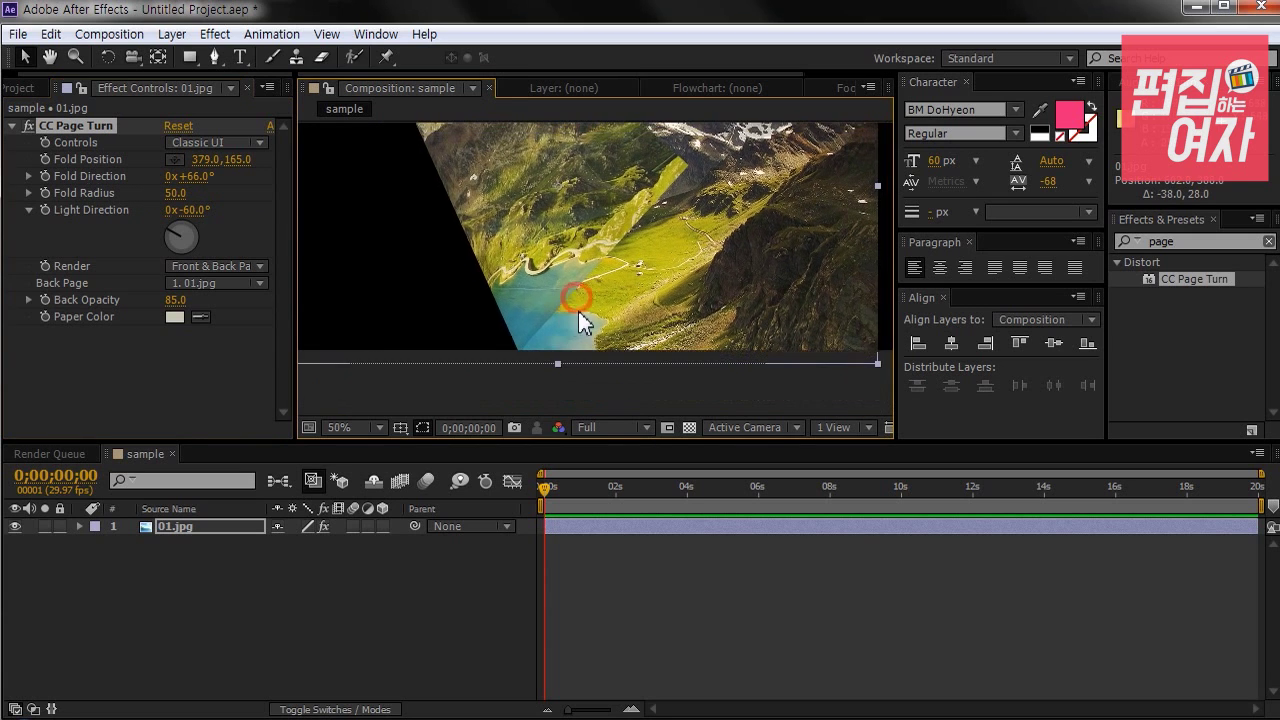
key("ctrl+z")
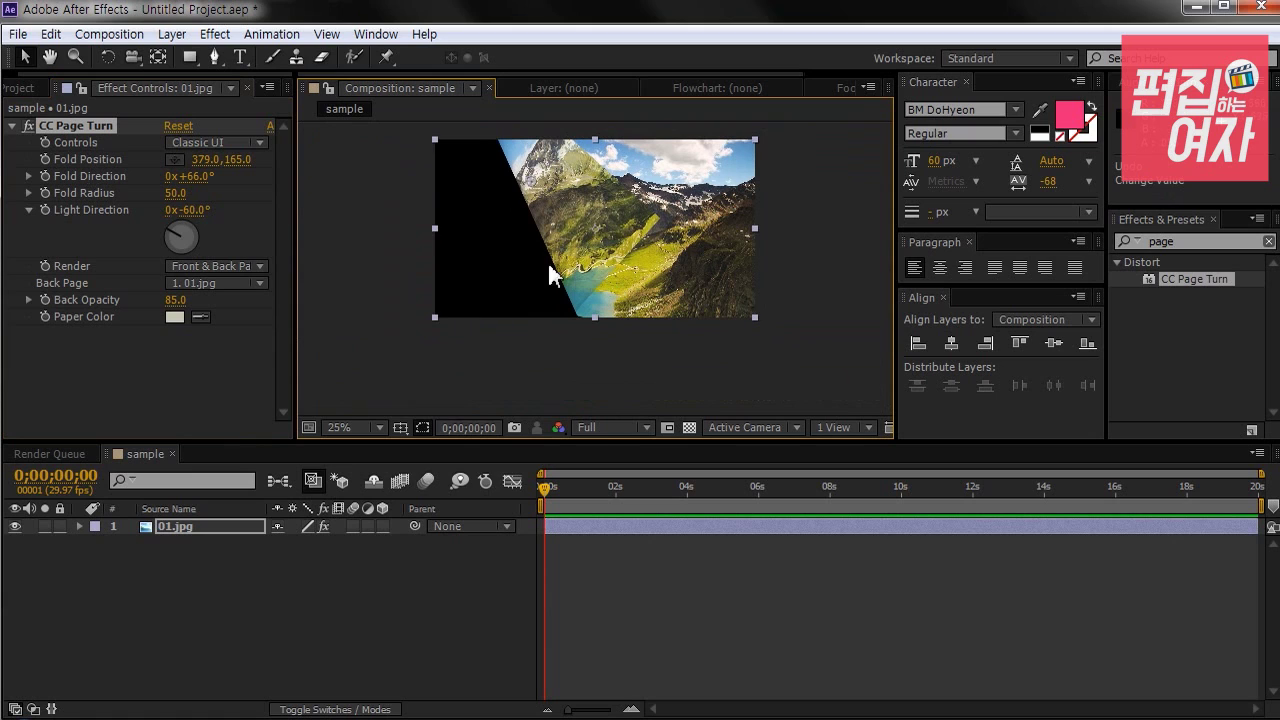
Step: Increase the page turn's fold radius to about 129.1 and inspect the curl at the fold edge
left_click_drag(175, 193, 1010, 298)
scroll(594, 331, "up", 2)
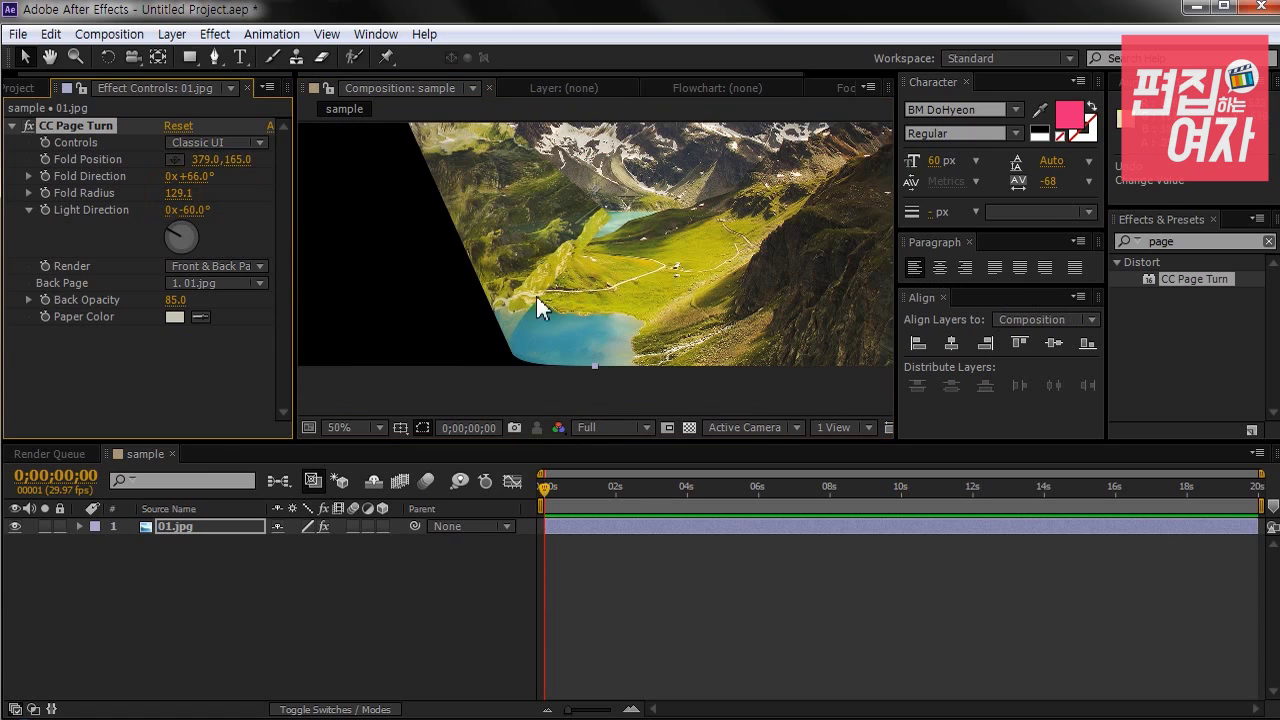
Step: Set the page turn's fold radius to 4 and inspect the sharp fold edge
scroll(557, 315, "down", 2)
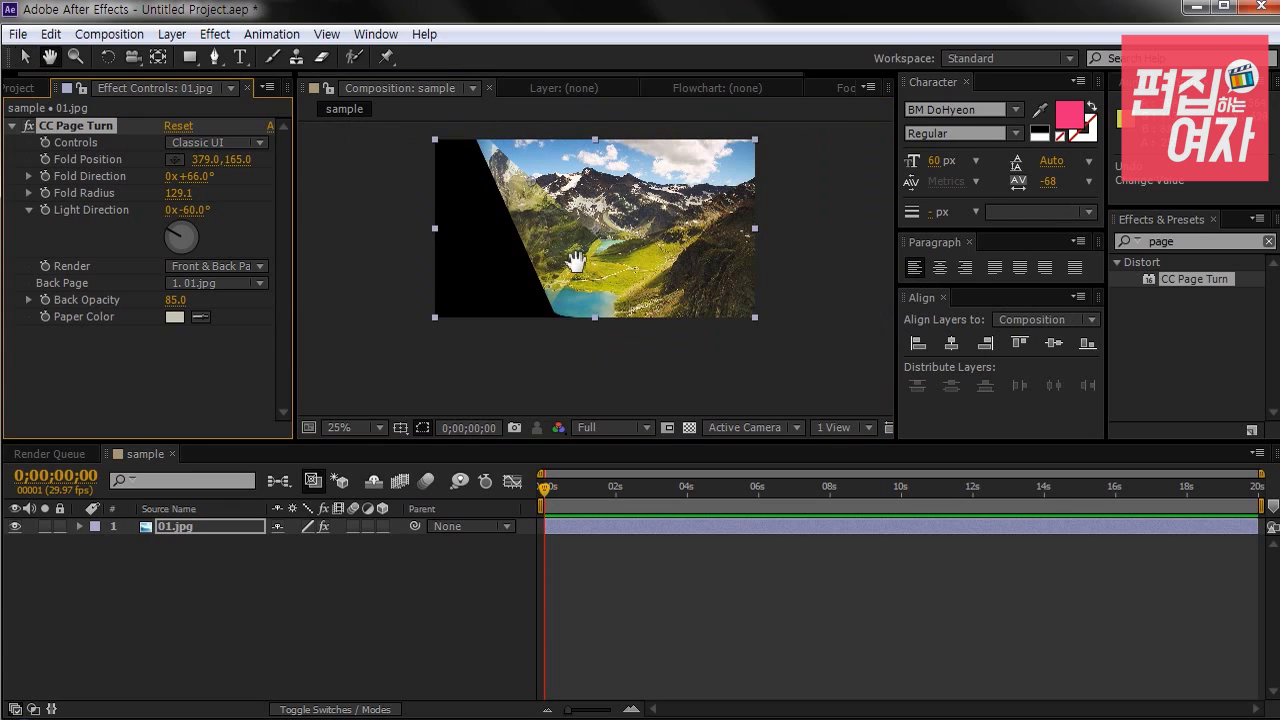
left_click(180, 194)
left_click_drag(180, 194, 246, 194)
left_click(187, 193)
type("4")
key("Return")
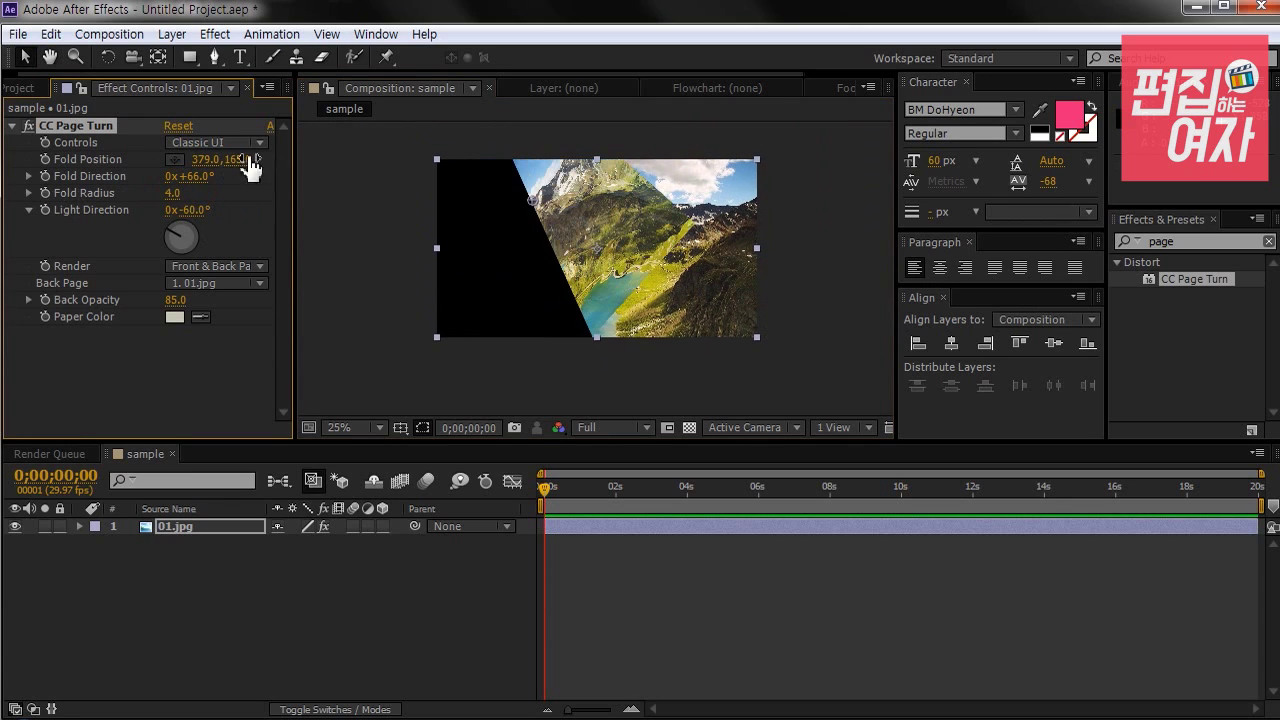
scroll(524, 269, "up", 2)
left_click_drag(623, 344, 610, 288)
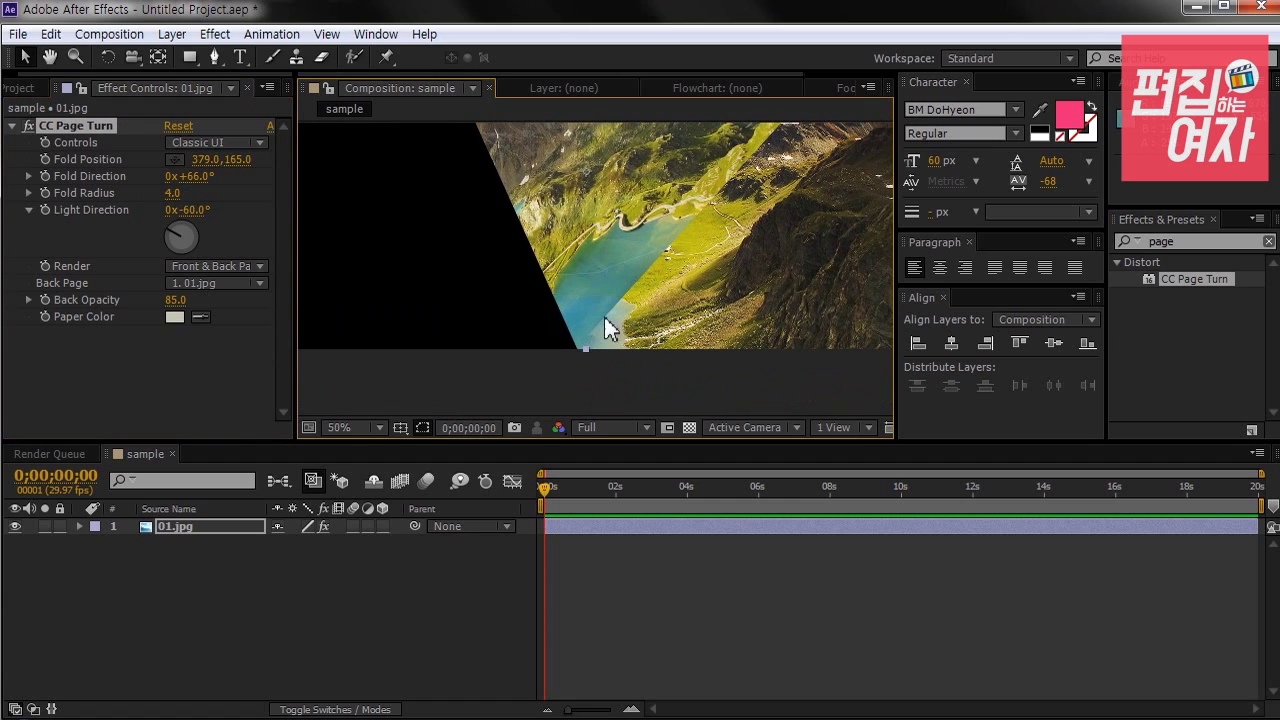
scroll(620, 323, "down", 2)
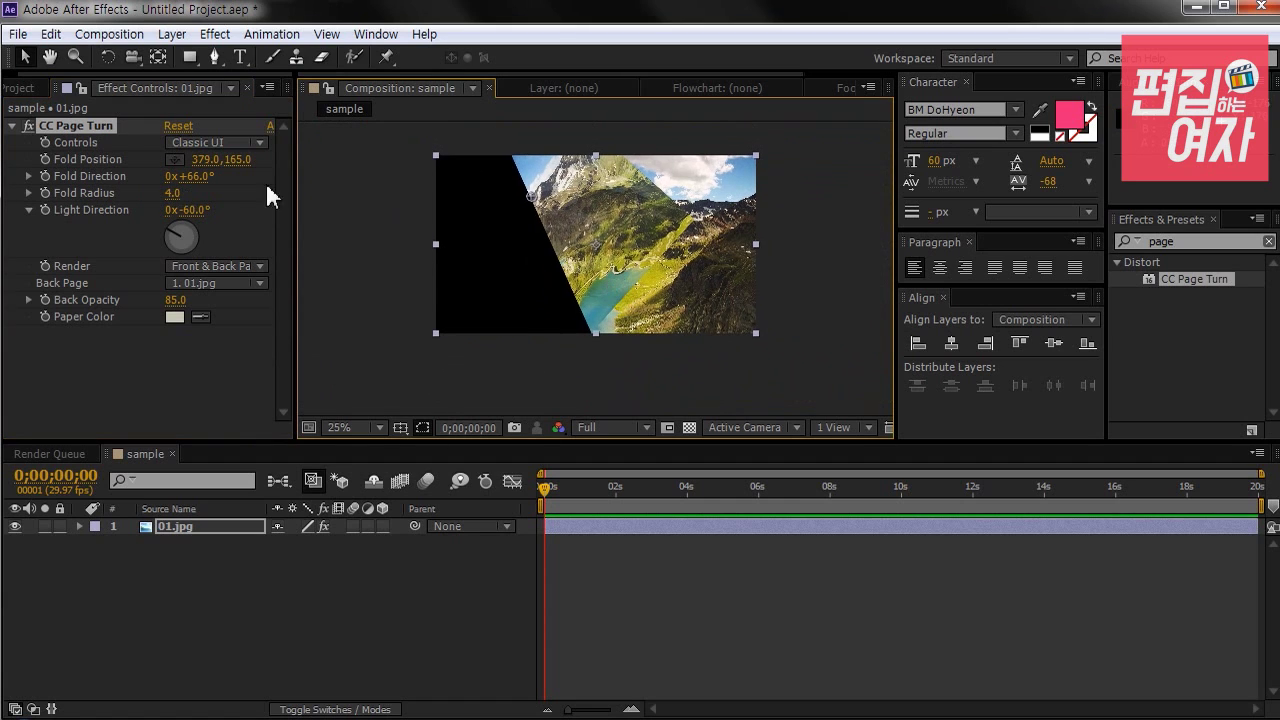
Step: Set the page turn's fold radius to 30 and raise it to about 51.9
left_click(172, 193)
type("30")
key("Return")
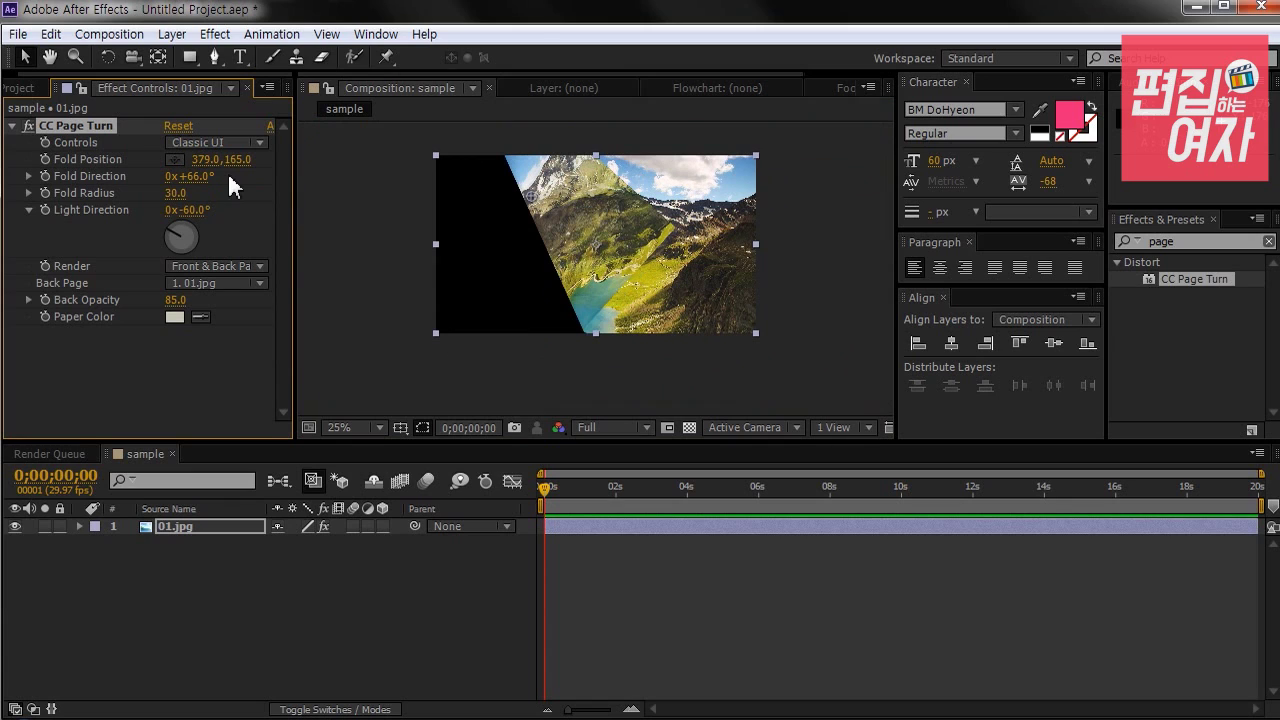
left_click_drag(175, 193, 422, 217)
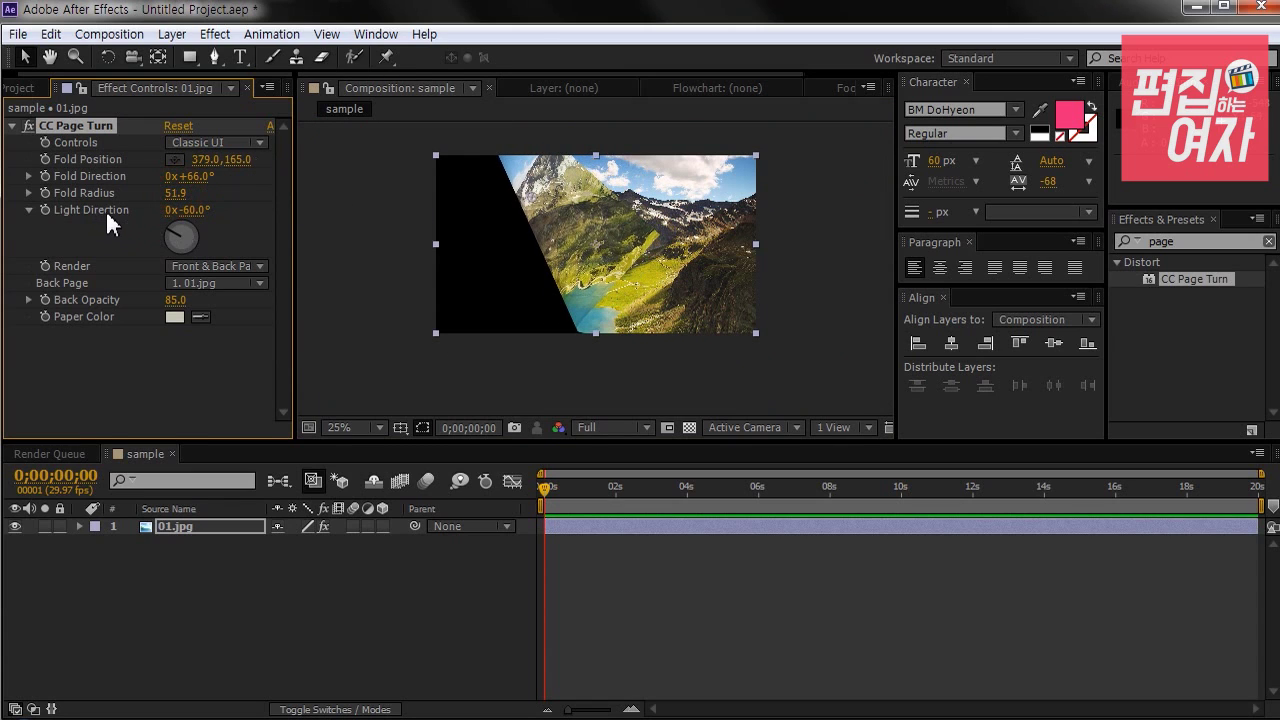
Step: Try light directions of about -136° and +32° on the fold, inspecting the shading, and settle on about -114°
scroll(600, 295, "up", 1)
left_click_drag(571, 286, 606, 286)
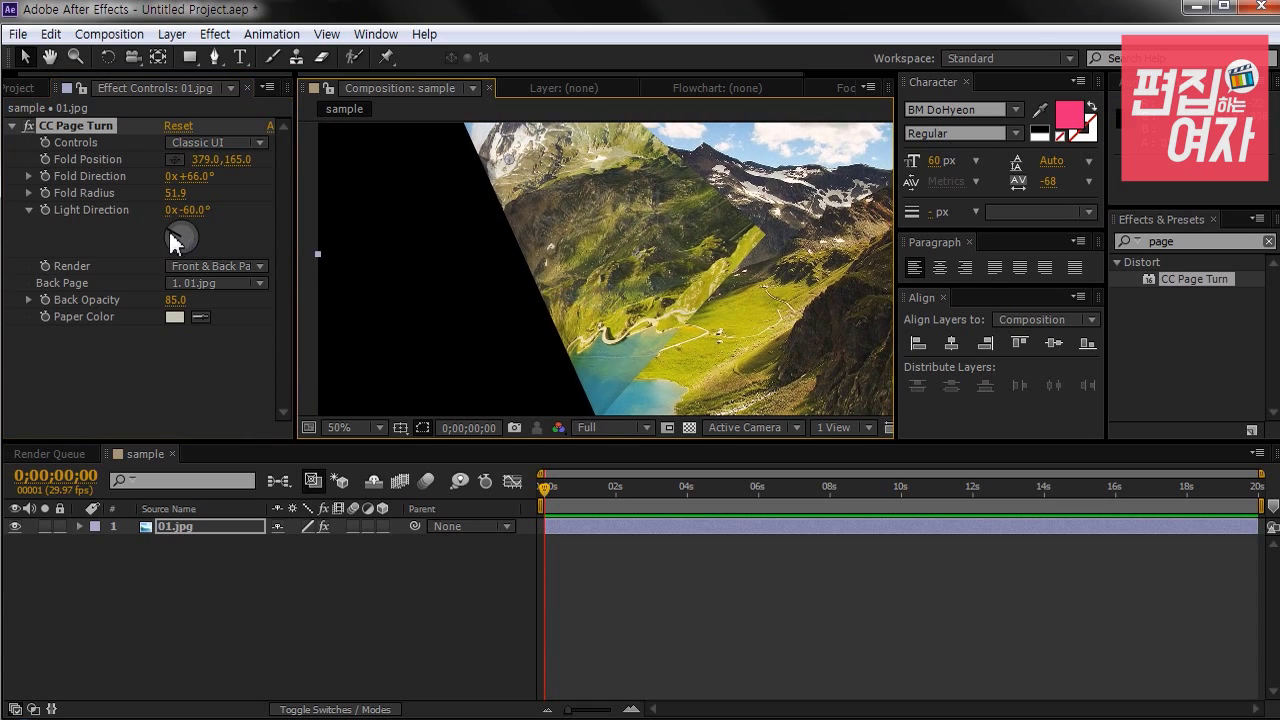
mouse_move(175, 240)
left_mouse_down()
mouse_move(206, 246)
mouse_move(185, 232)
mouse_move(204, 243)
mouse_move(193, 232)
mouse_move(170, 258)
left_mouse_up()
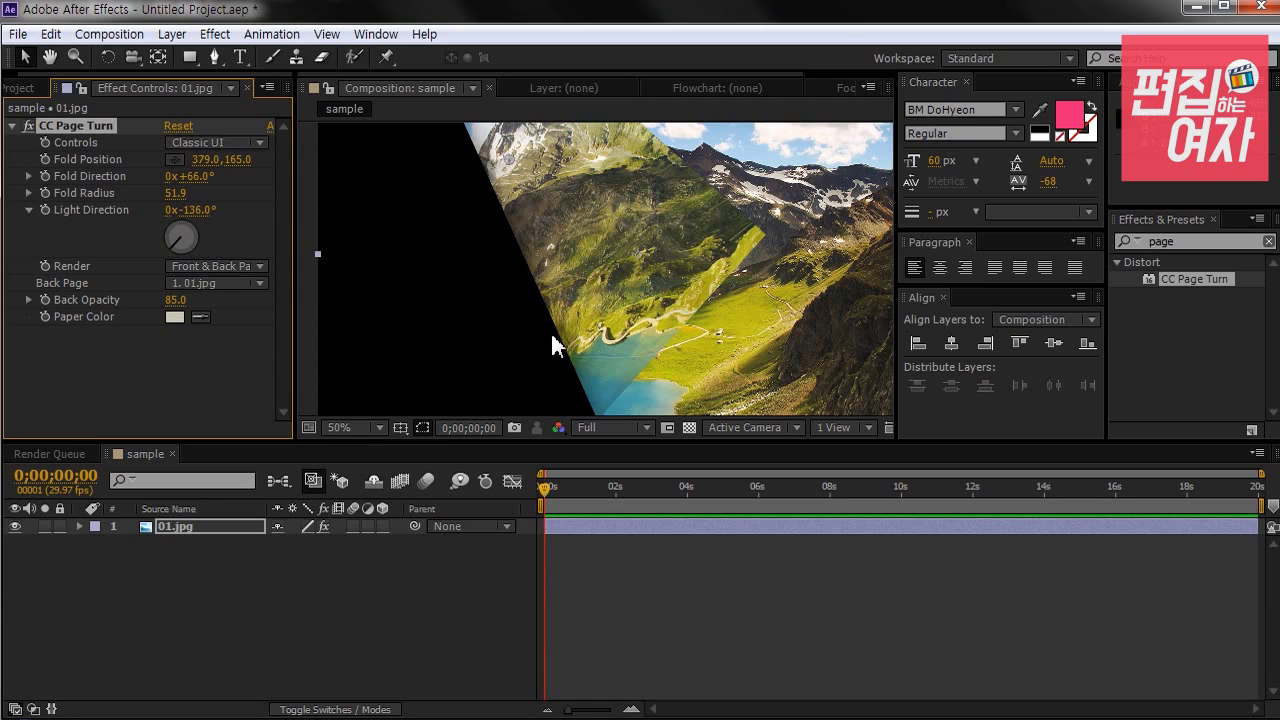
scroll(555, 322, "up", 2)
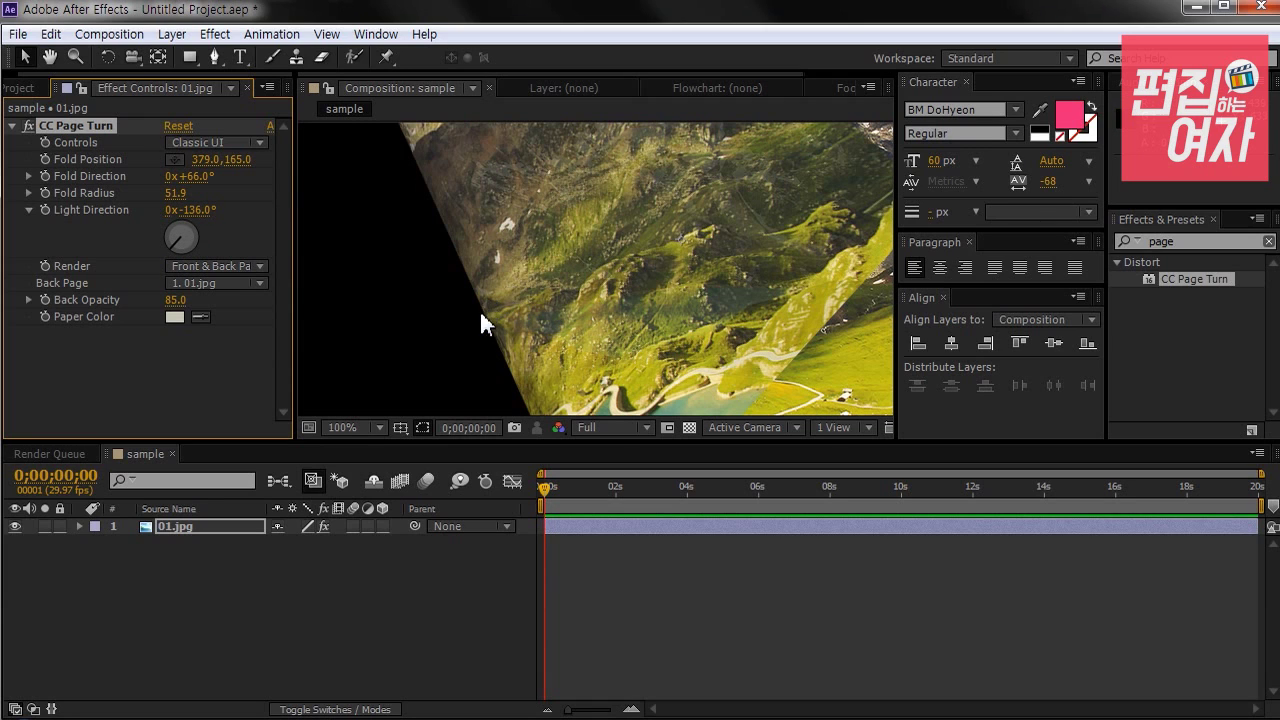
scroll(512, 296, "down", 2)
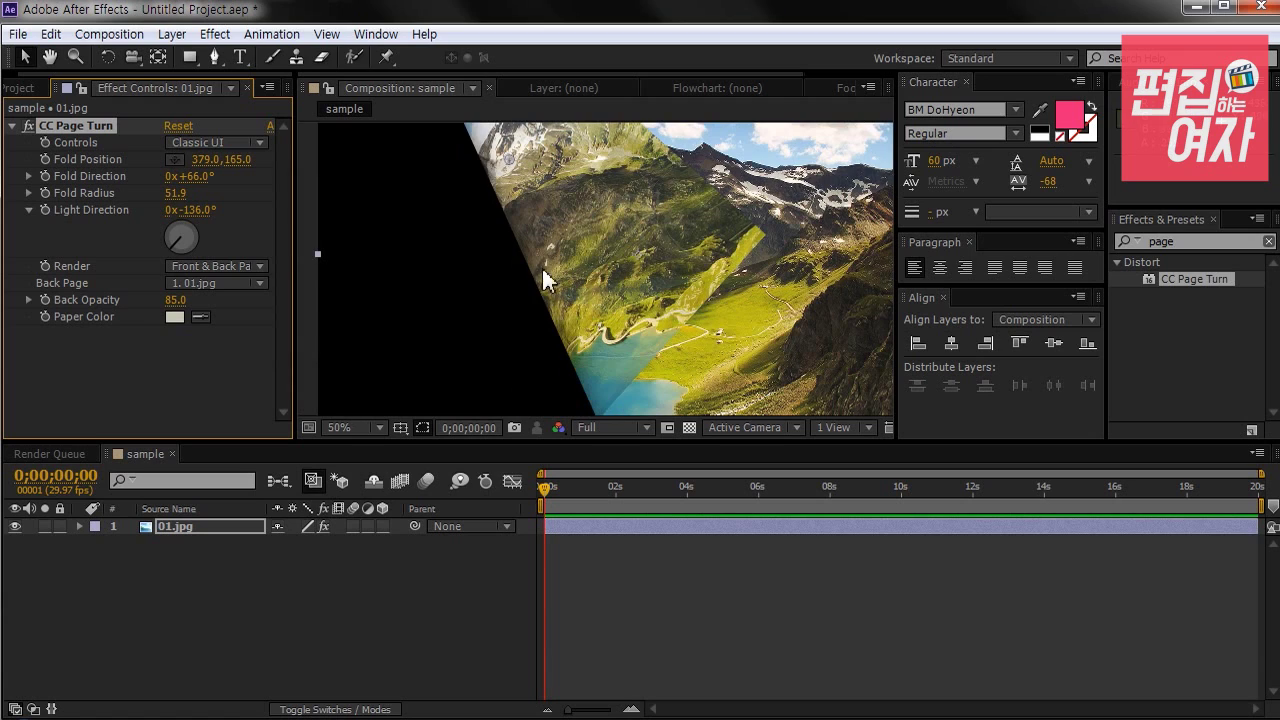
scroll(500, 240, "up", 1)
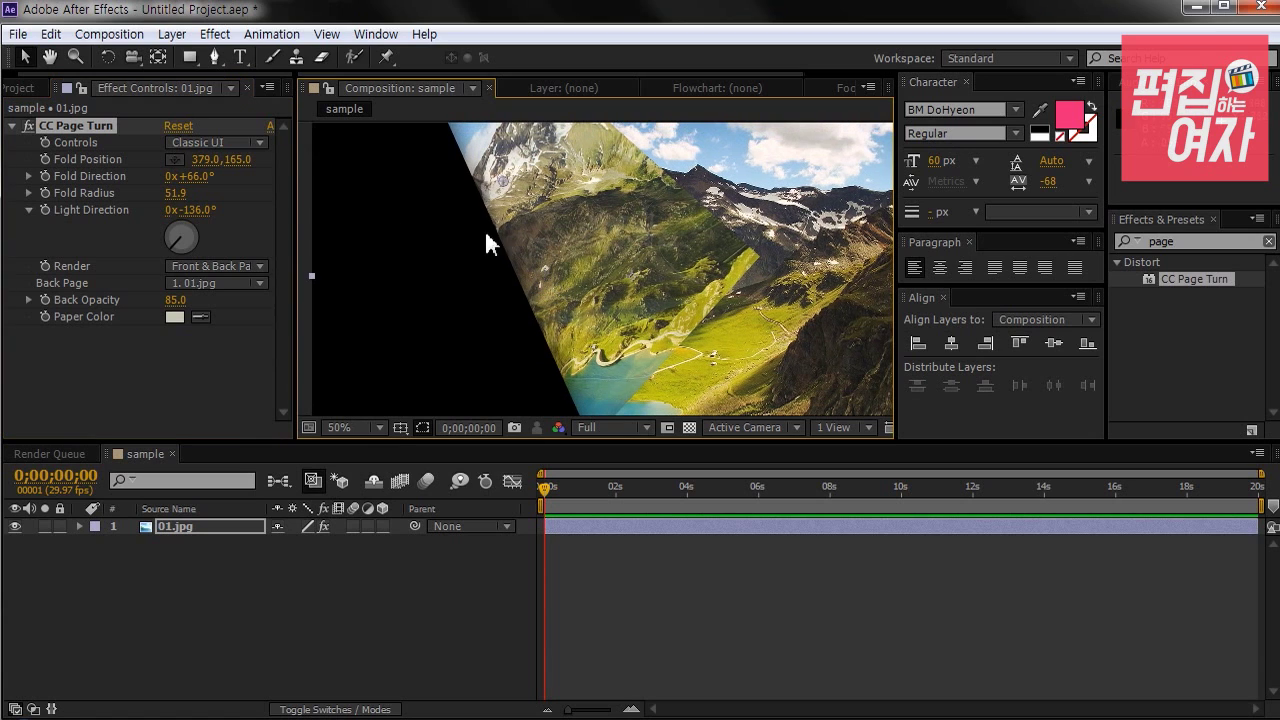
left_click_drag(173, 241, 195, 221)
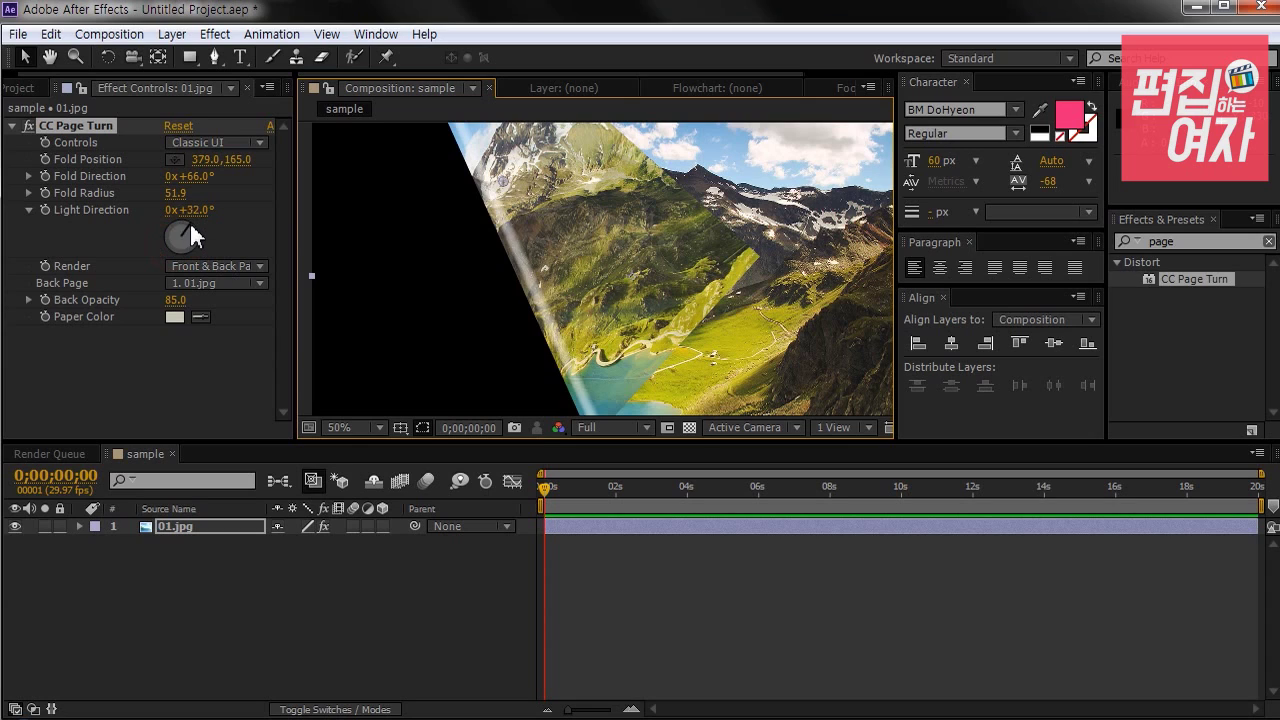
left_click_drag(189, 221, 172, 238)
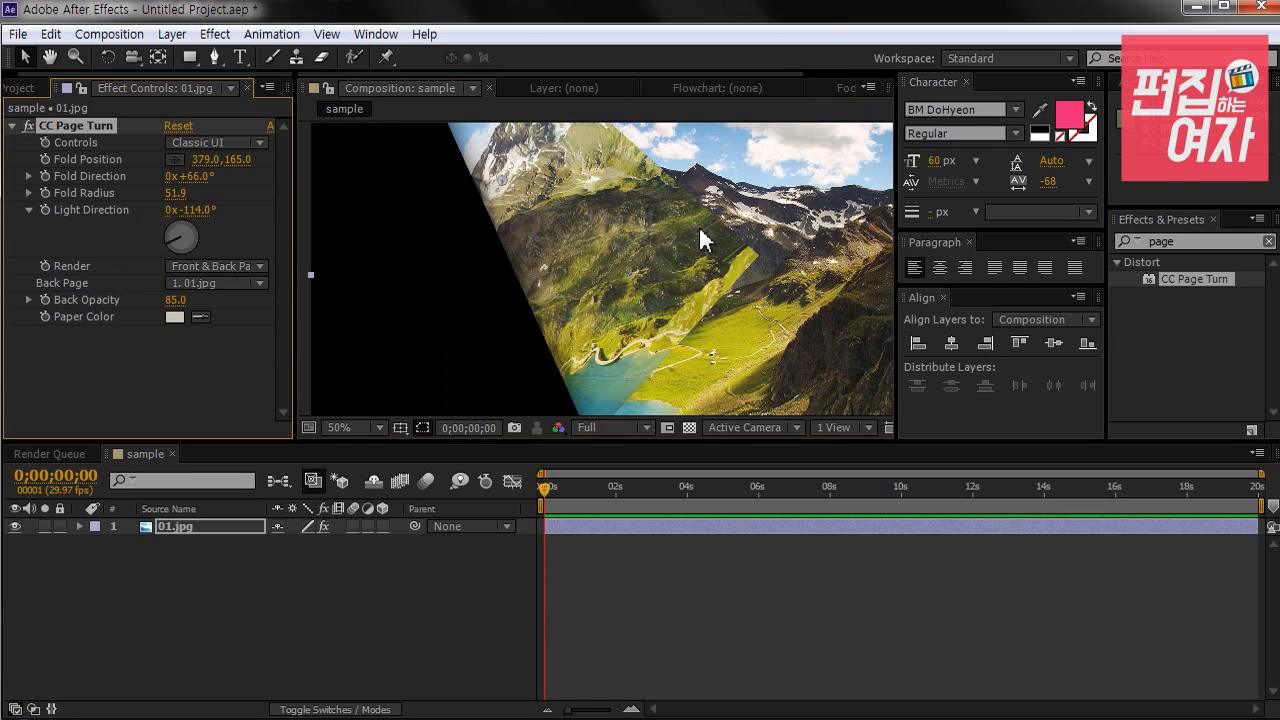
Step: Preview the Front Page and Back Page render modes, restore Front & Back Page, and keep 01.jpg as the back page
left_click(216, 266)
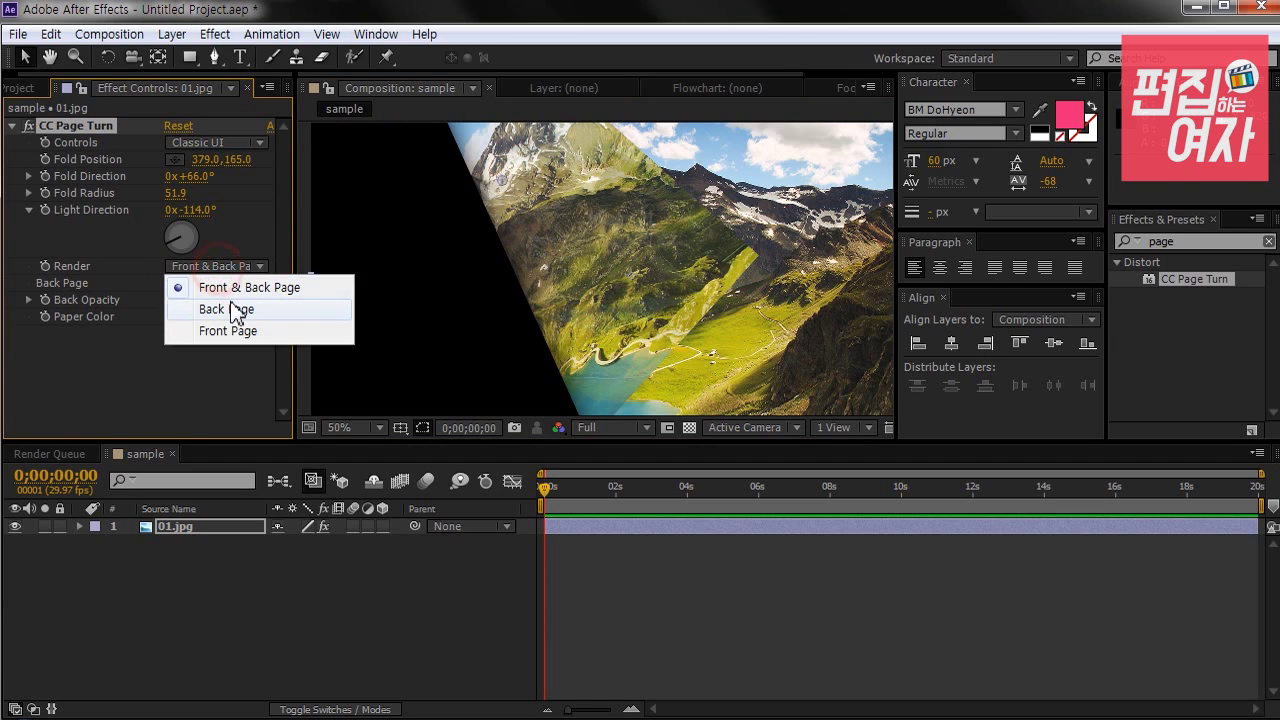
left_click(233, 332)
left_click(218, 266)
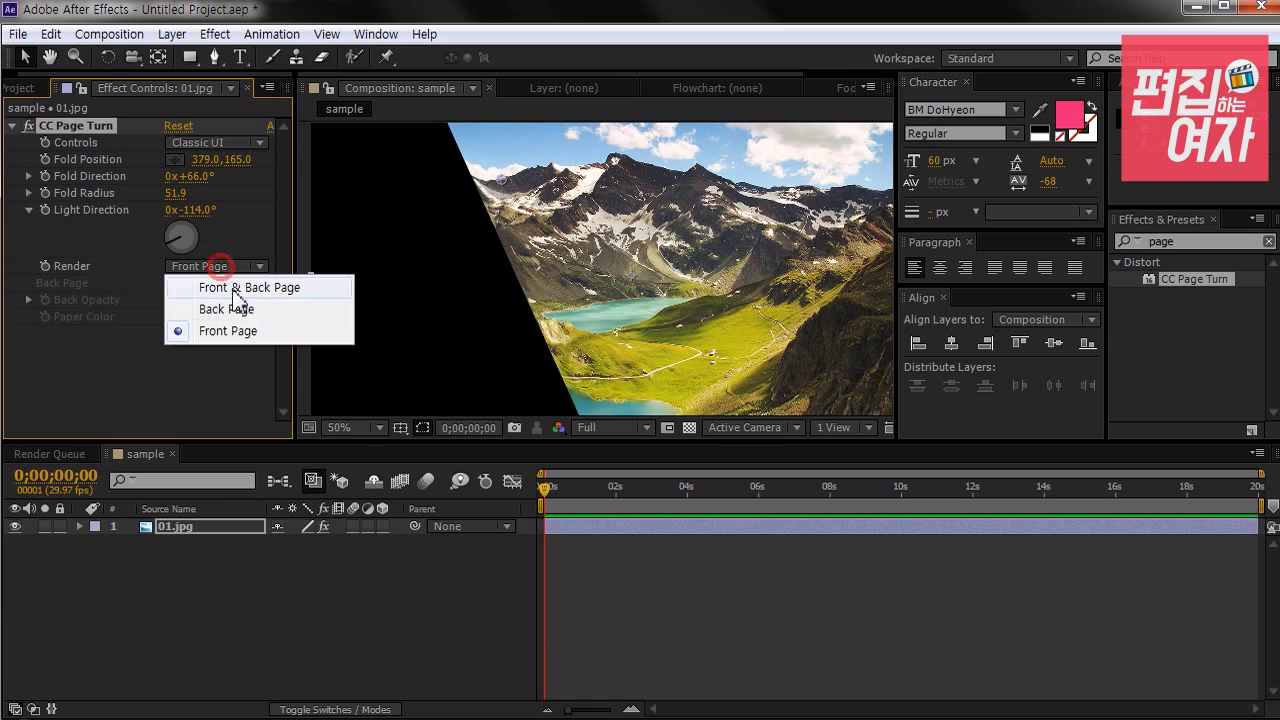
left_click(235, 307)
left_click(230, 266)
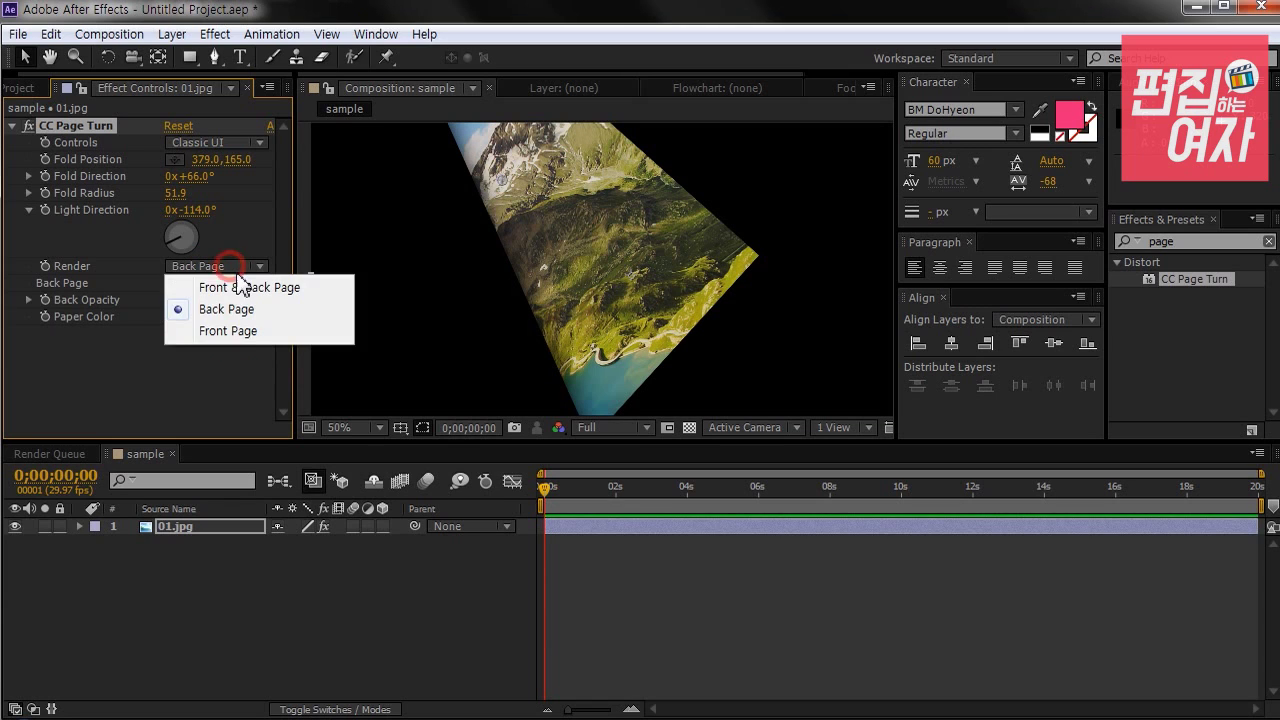
left_click(242, 285)
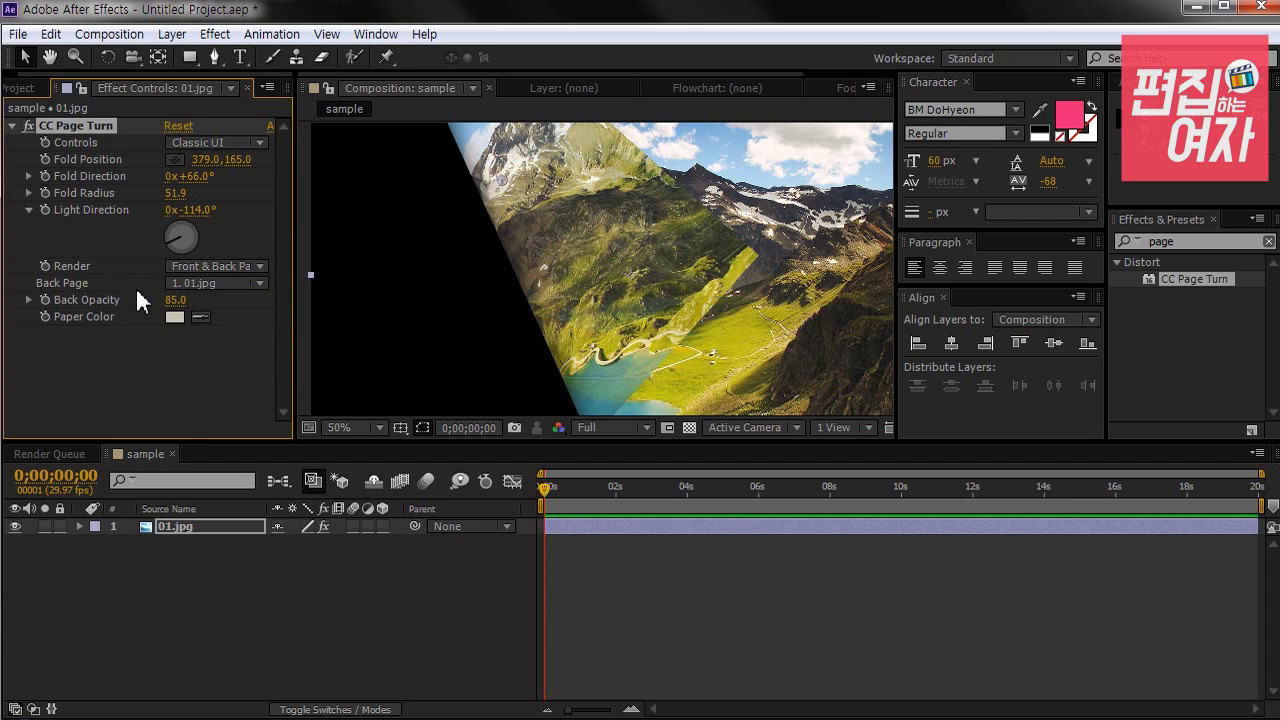
left_click(188, 282)
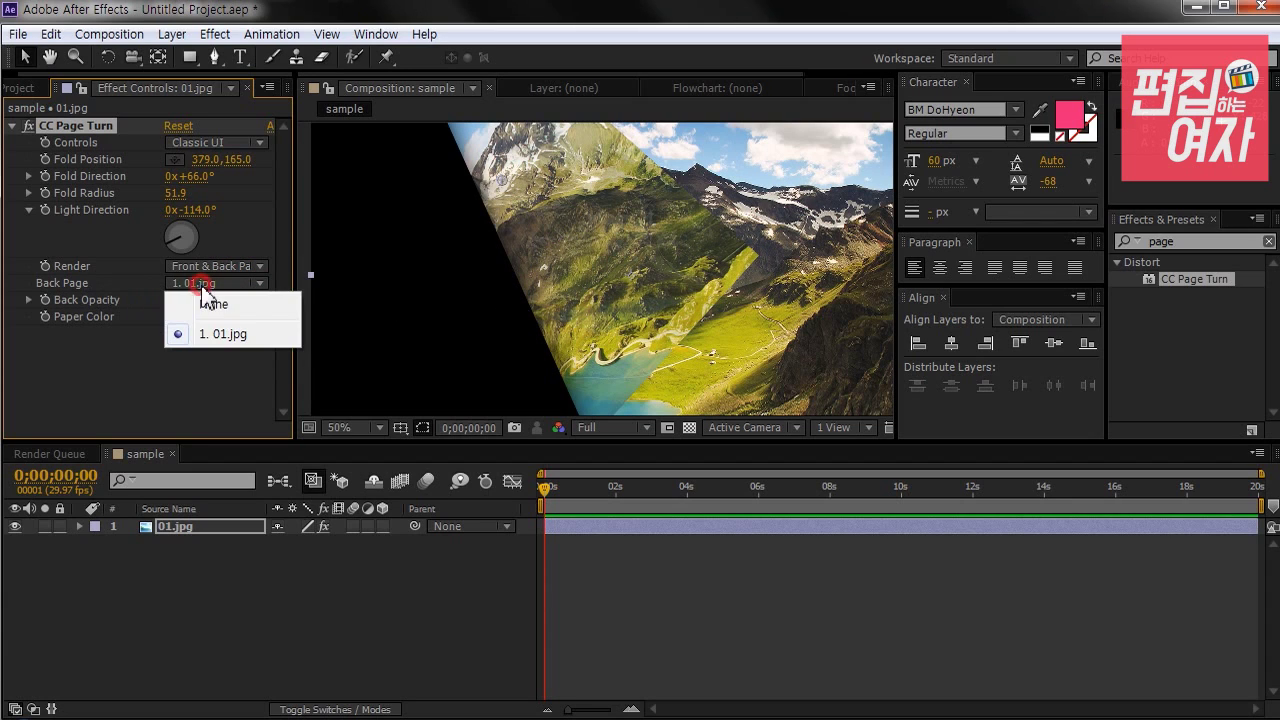
left_click(228, 338)
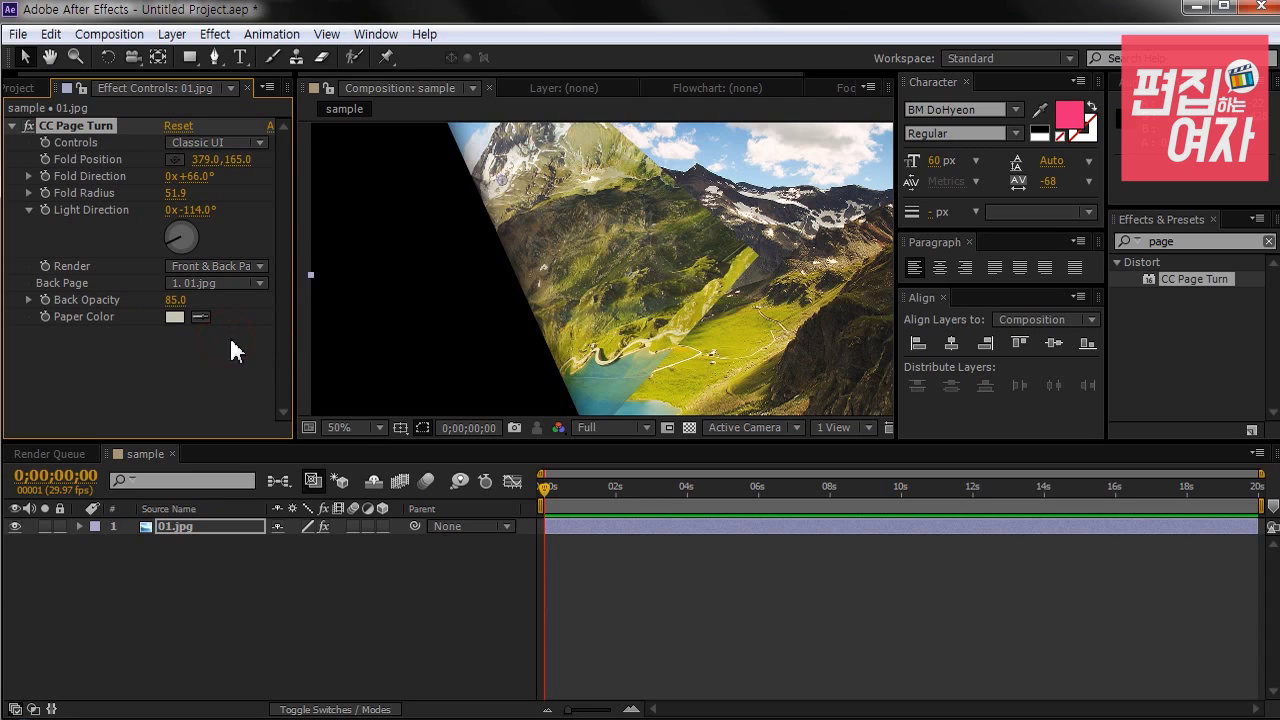
Step: Import the image 02.jpg and place it in the sample composition beneath the 01.jpg layer
left_click(15, 88)
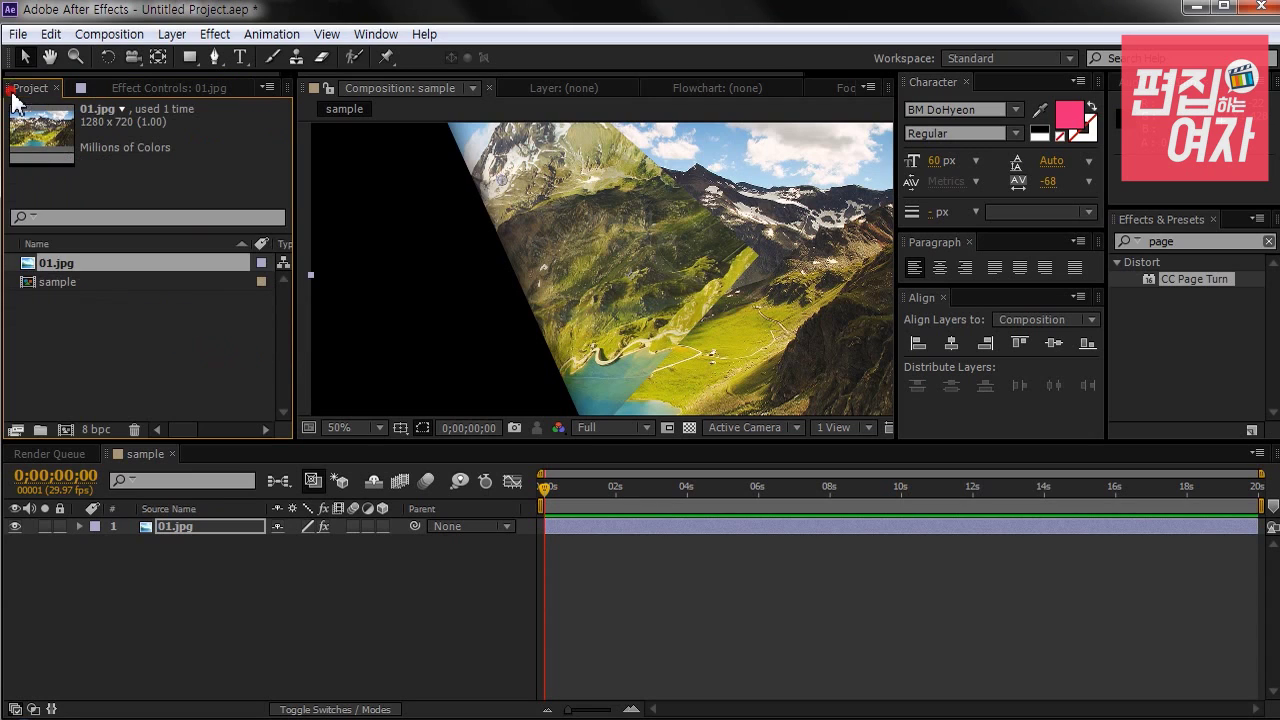
left_click(114, 324)
double_click(114, 324)
left_click(571, 208)
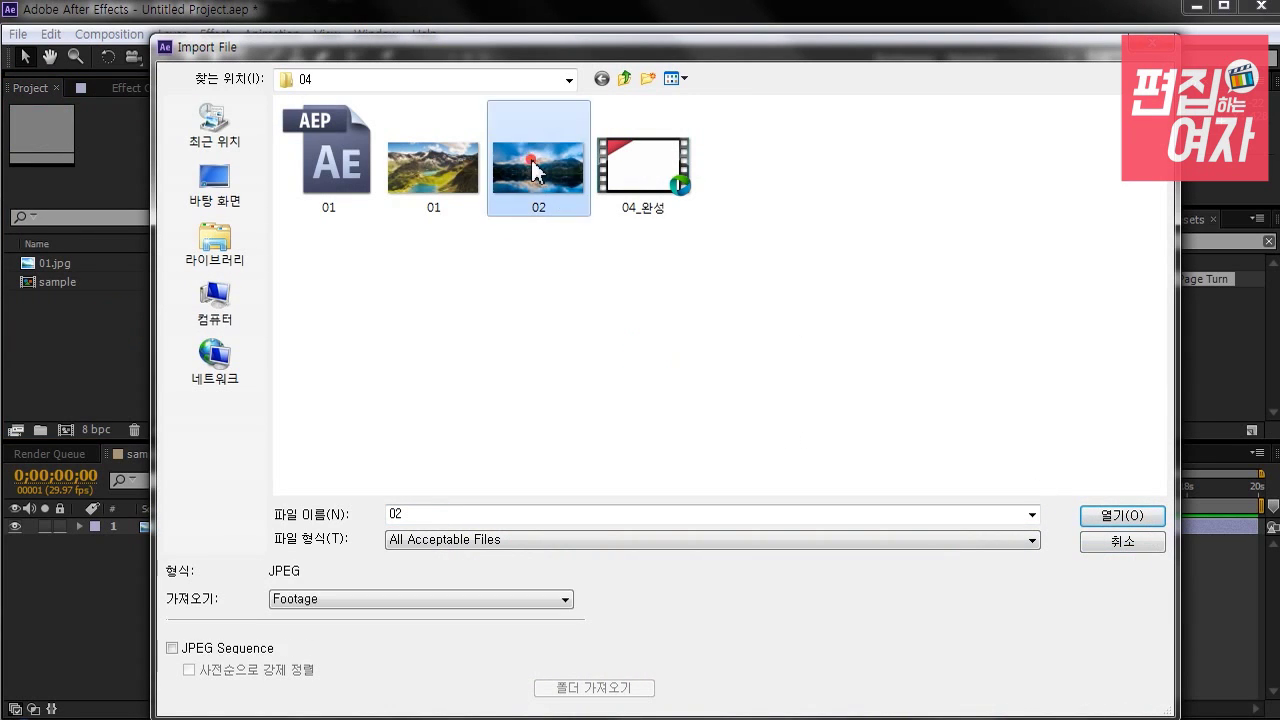
left_click(1110, 518)
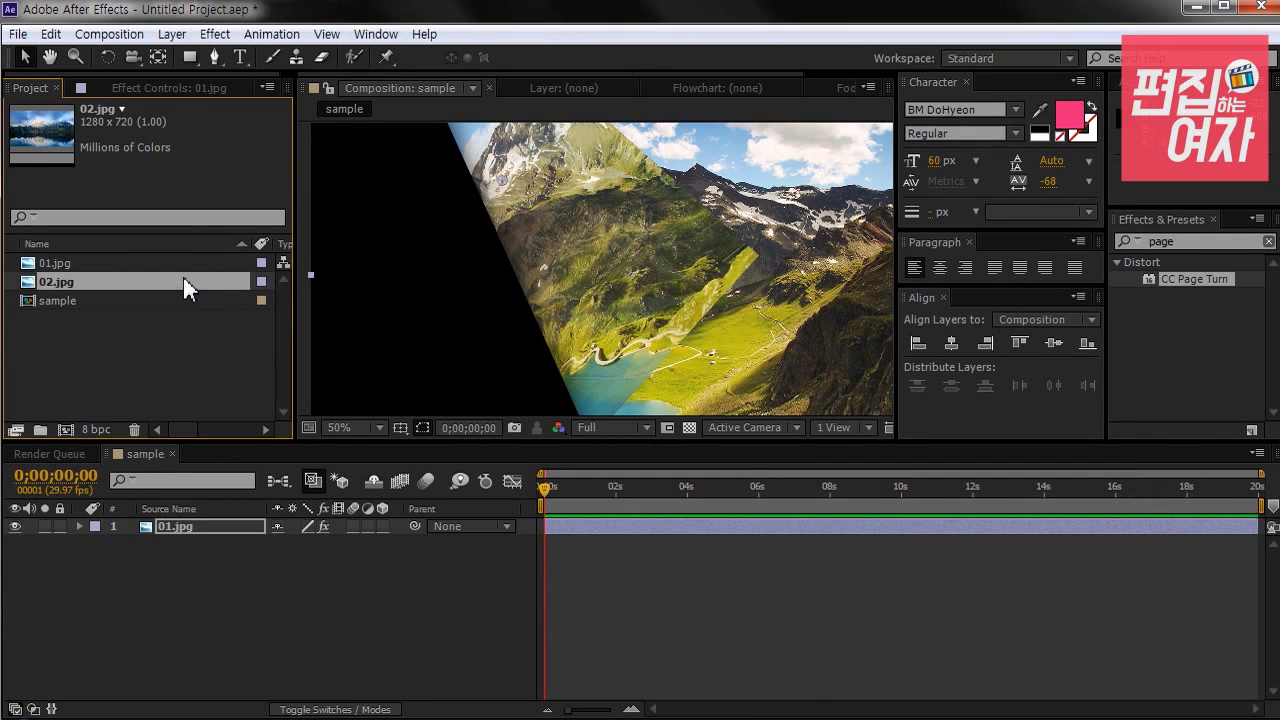
left_click_drag(183, 283, 204, 595)
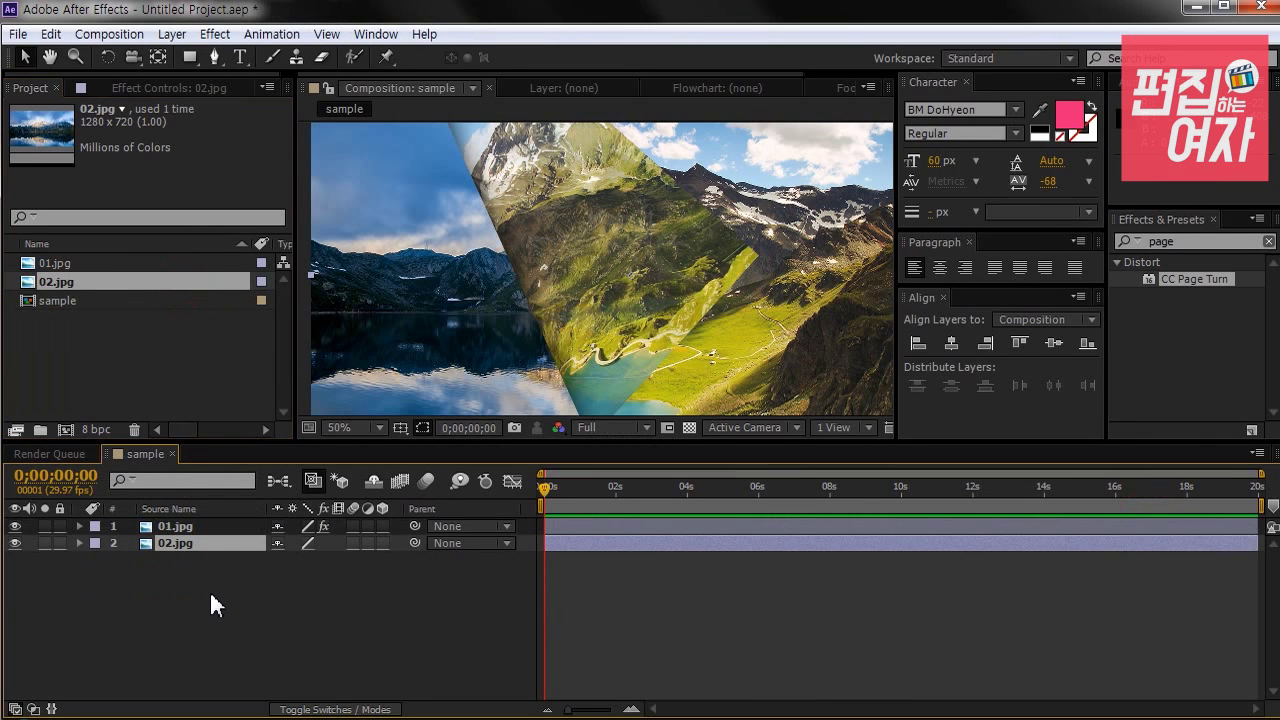
Step: Hide the 02.jpg layer and set the Back Page of 01.jpg's page turn to 02.jpg
left_click(15, 543)
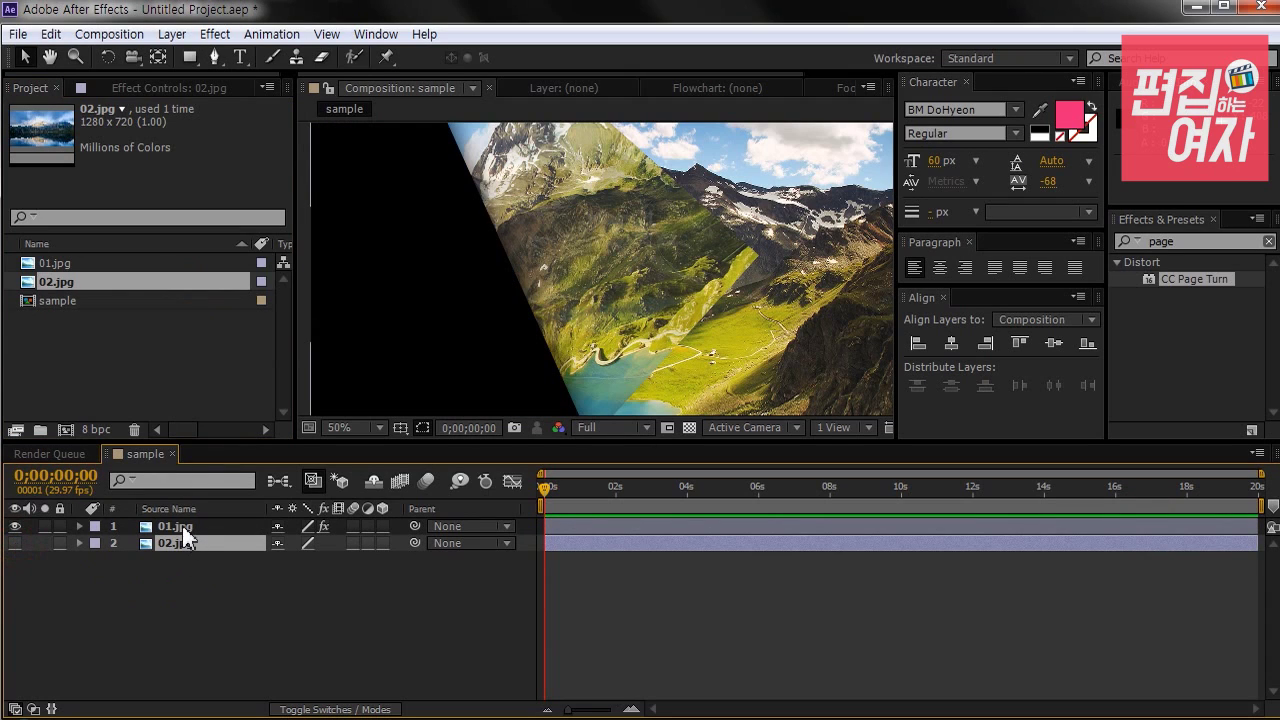
left_click(182, 526)
left_click(146, 88)
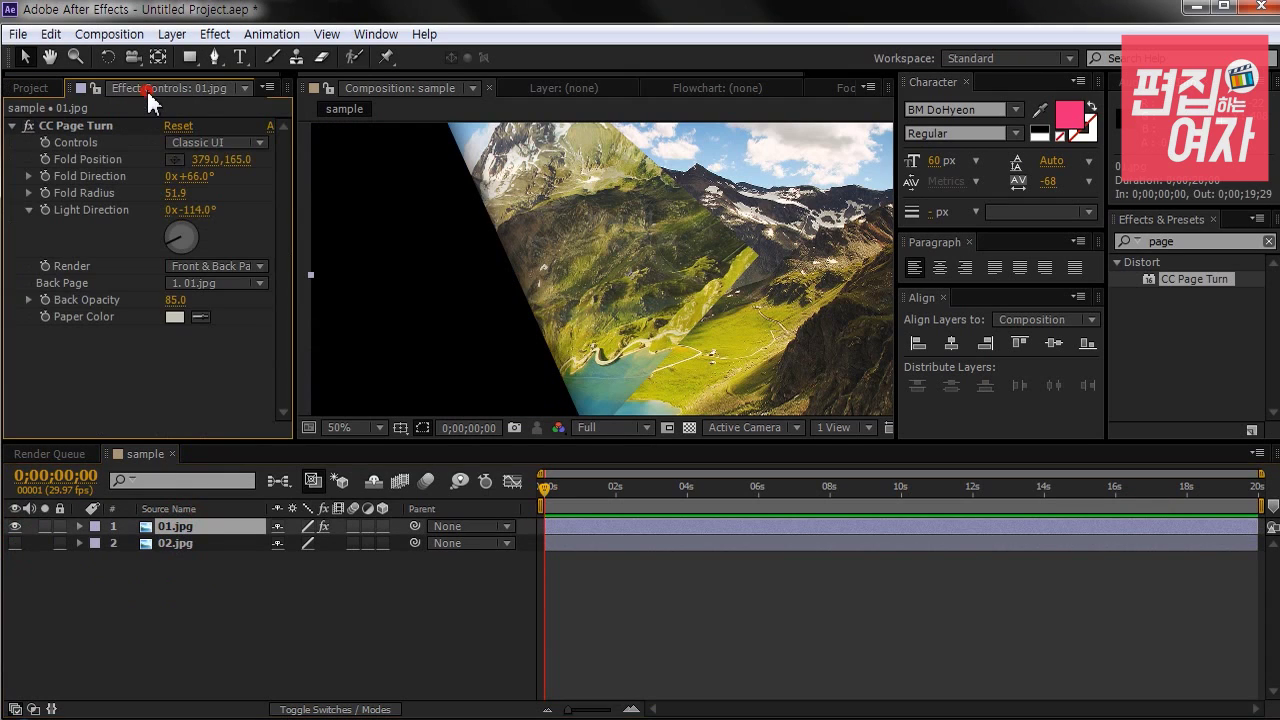
left_click(205, 283)
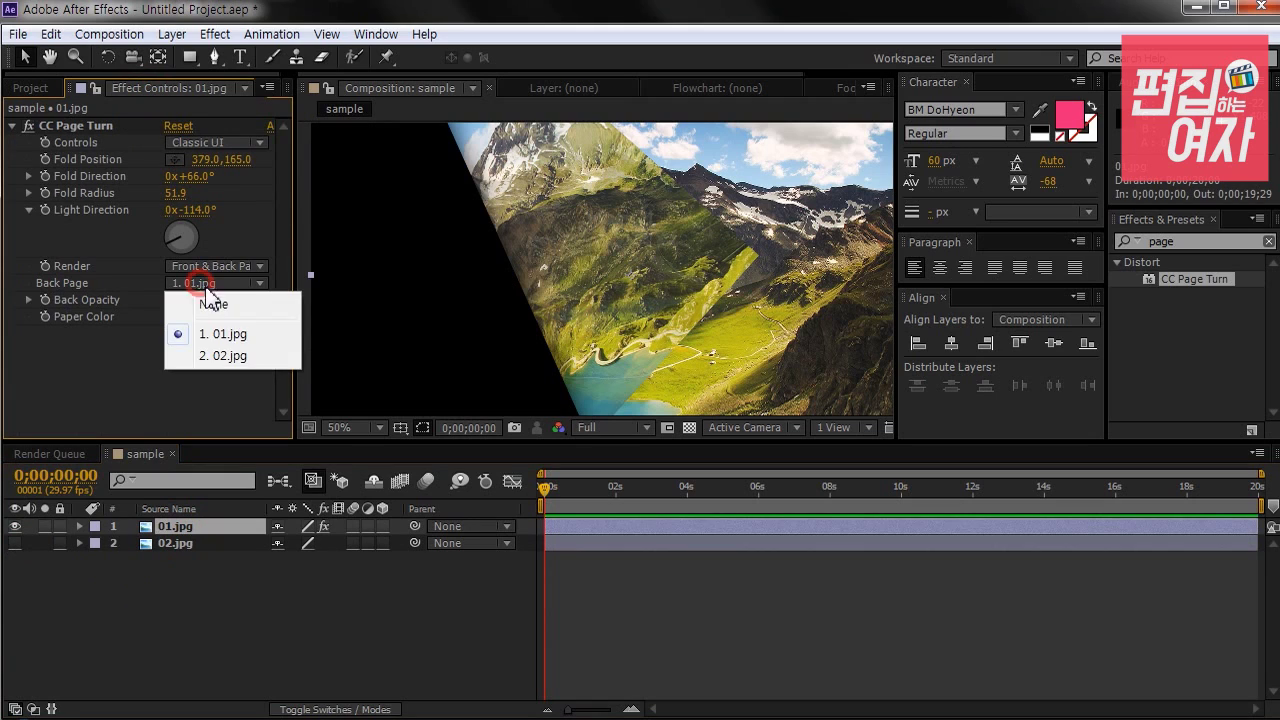
left_click(224, 356)
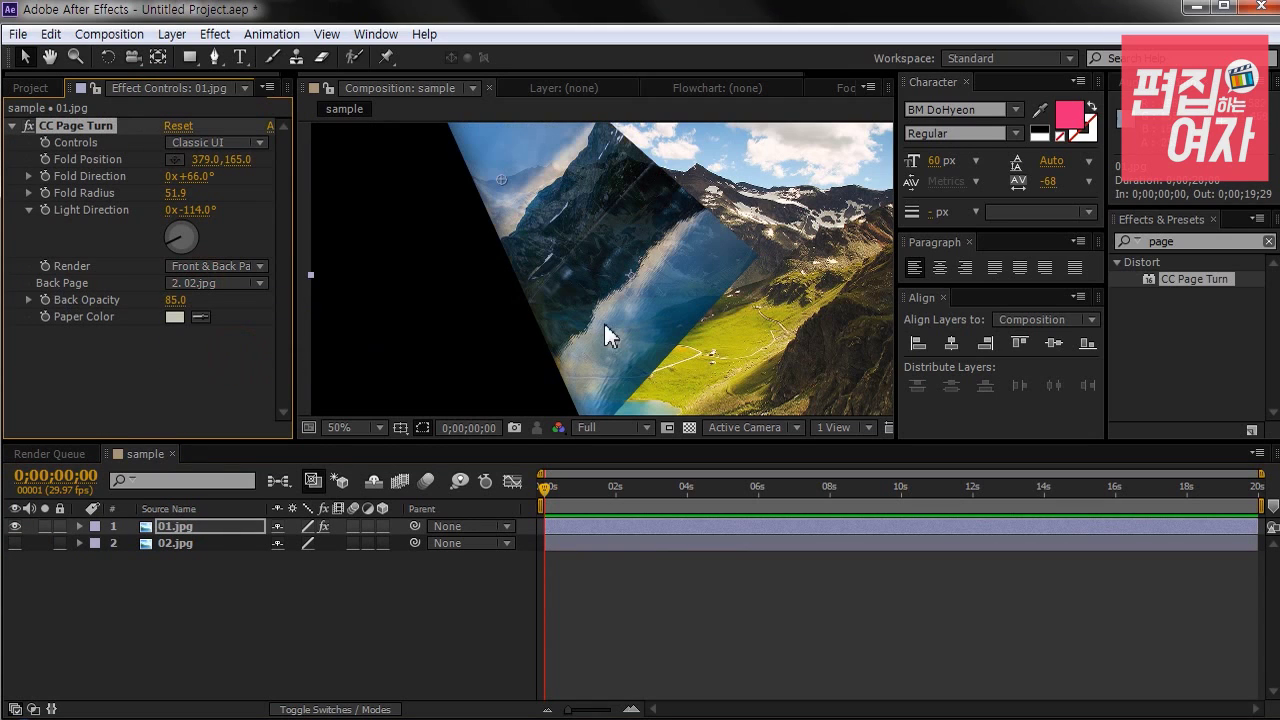
Step: Move the fold position to about 403, 293, set the Back Page to None, and shift the fold to about 385, 293
scroll(530, 240, "up", 2)
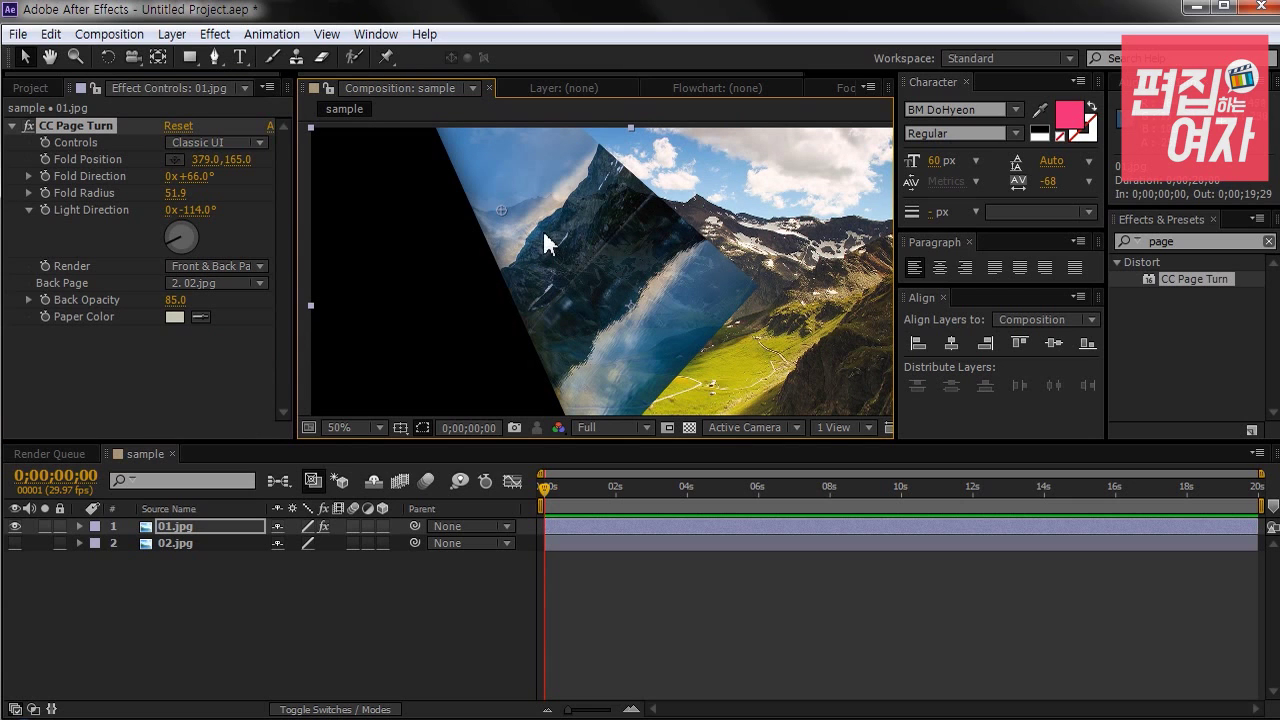
left_click_drag(514, 223, 515, 274)
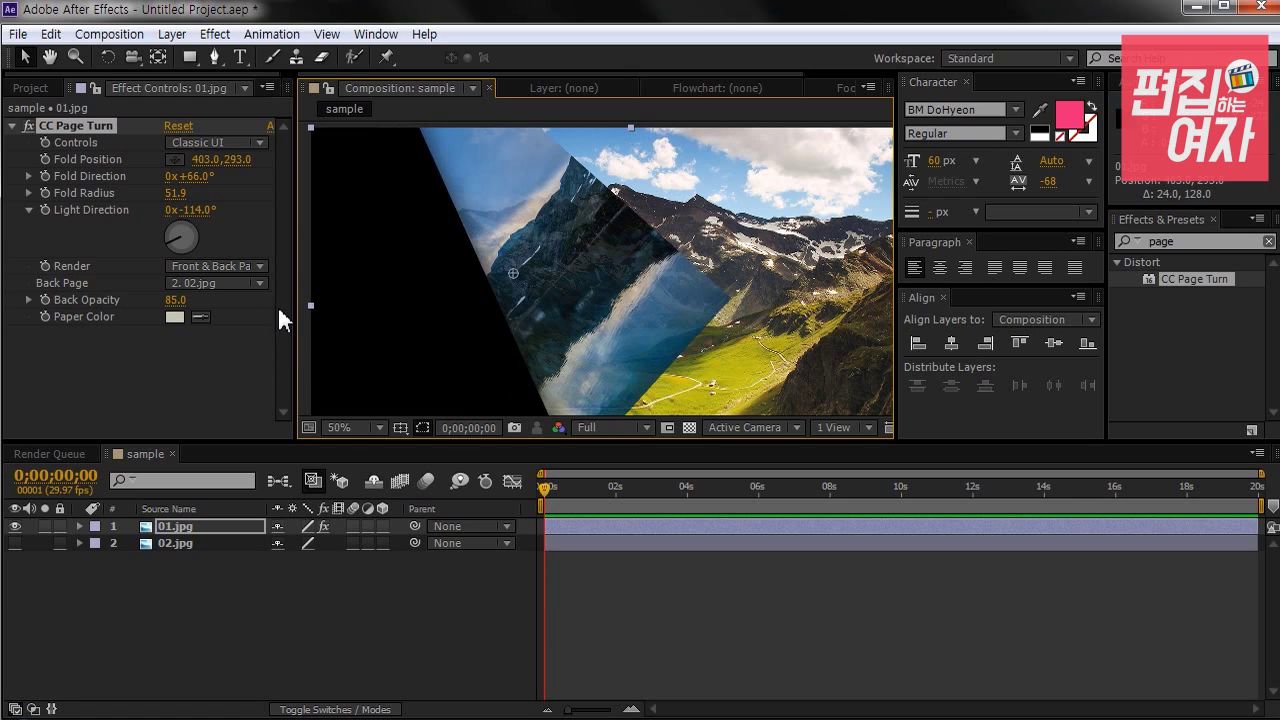
left_click(238, 284)
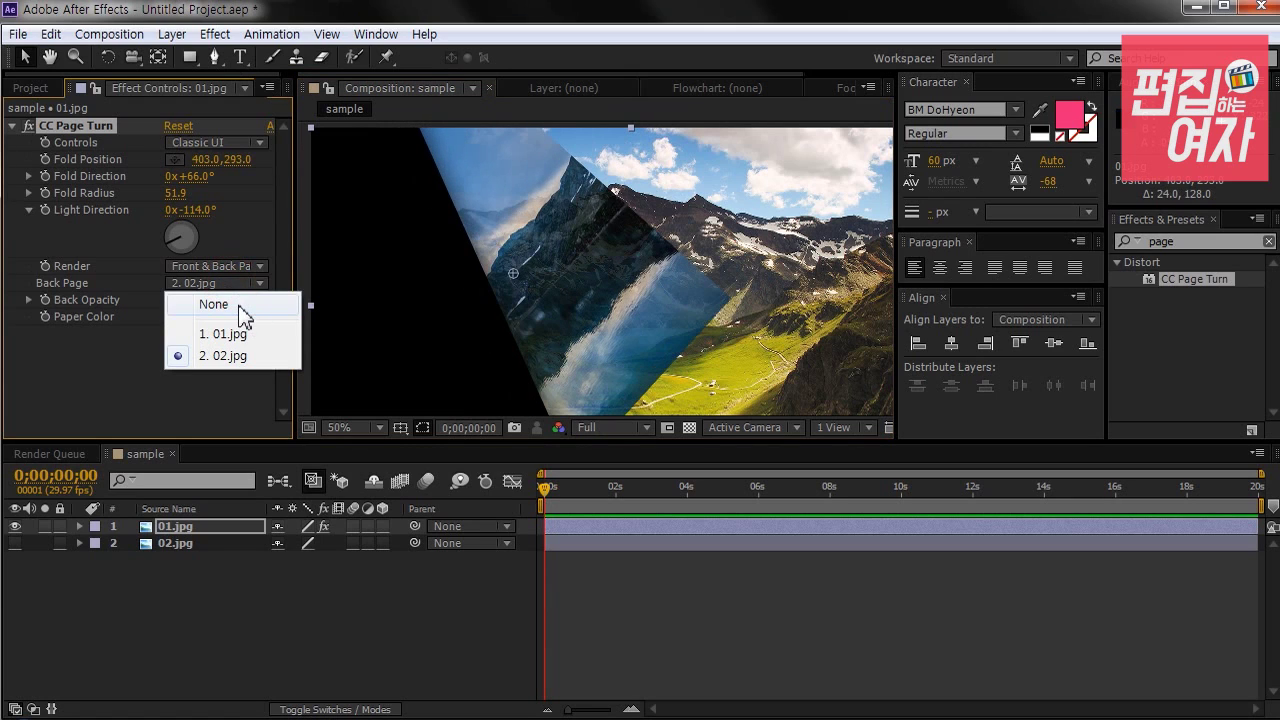
left_click(241, 312)
mouse_move(520, 273)
left_mouse_down()
mouse_move(475, 281)
mouse_move(510, 273)
left_mouse_up()
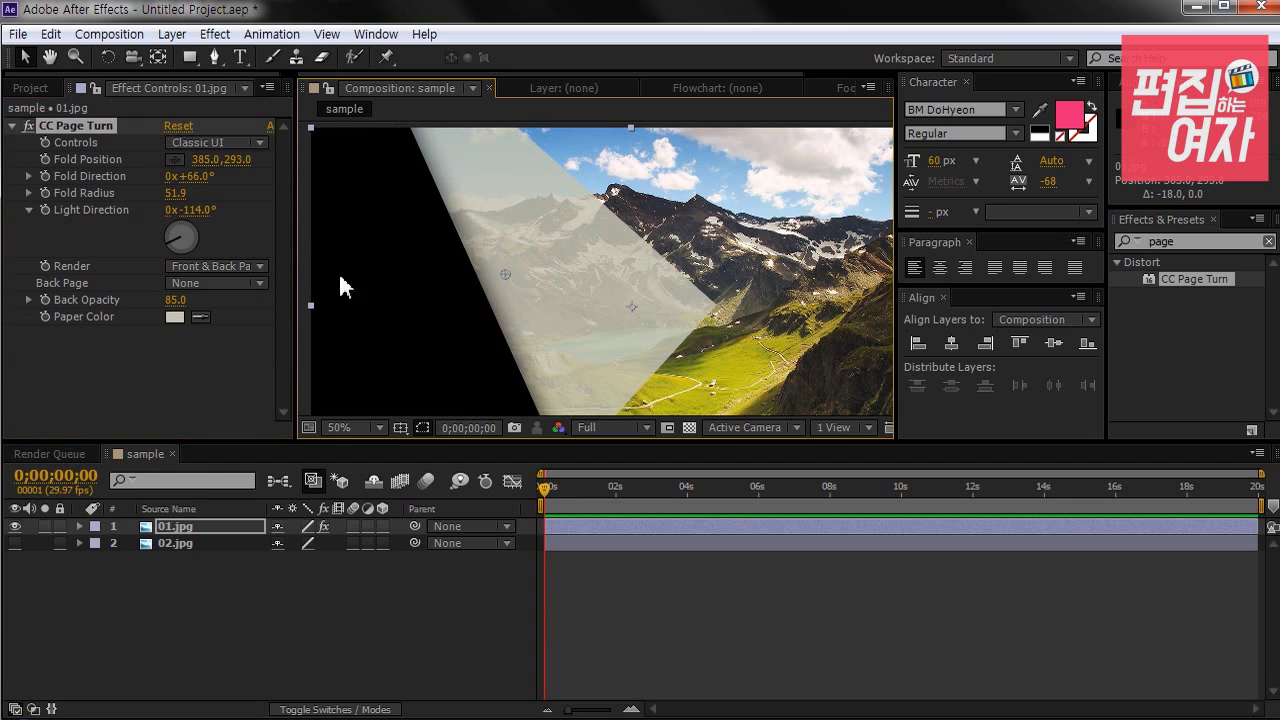
Step: Set the page turn's Paper Color to a vivid pinkish red and move the fold position to about 301, 335
left_click(82, 322)
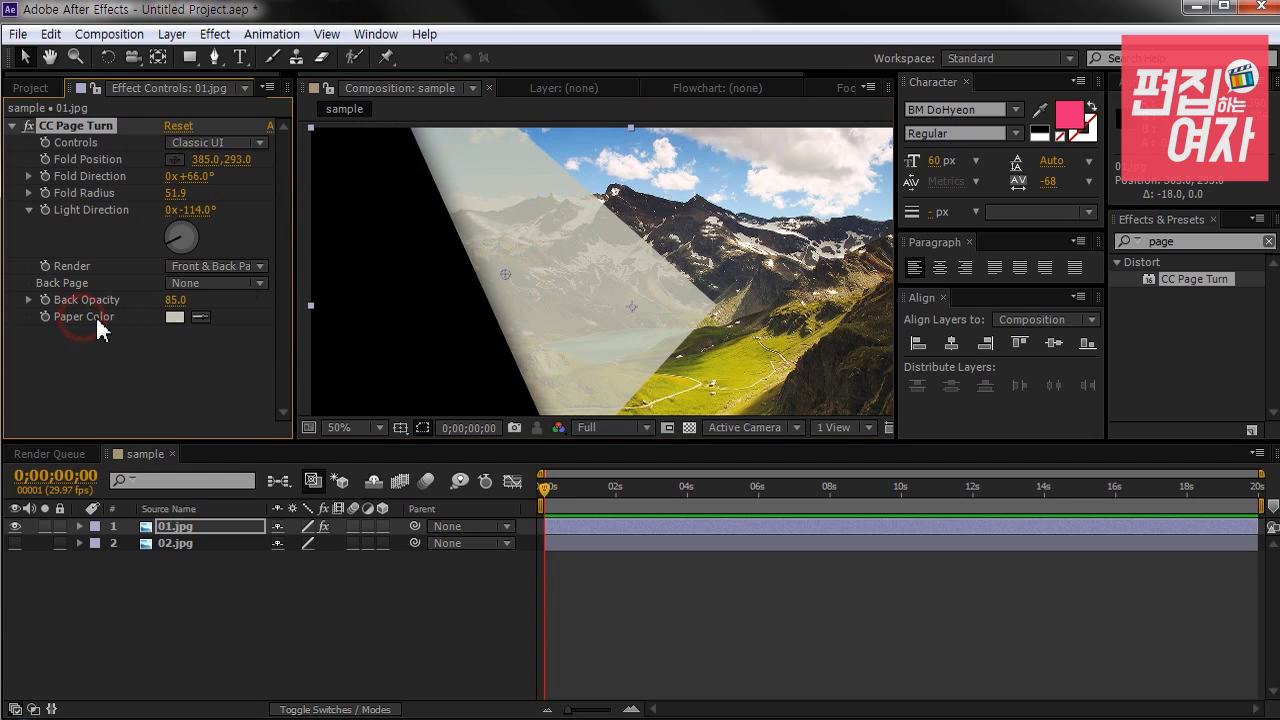
left_click(175, 317)
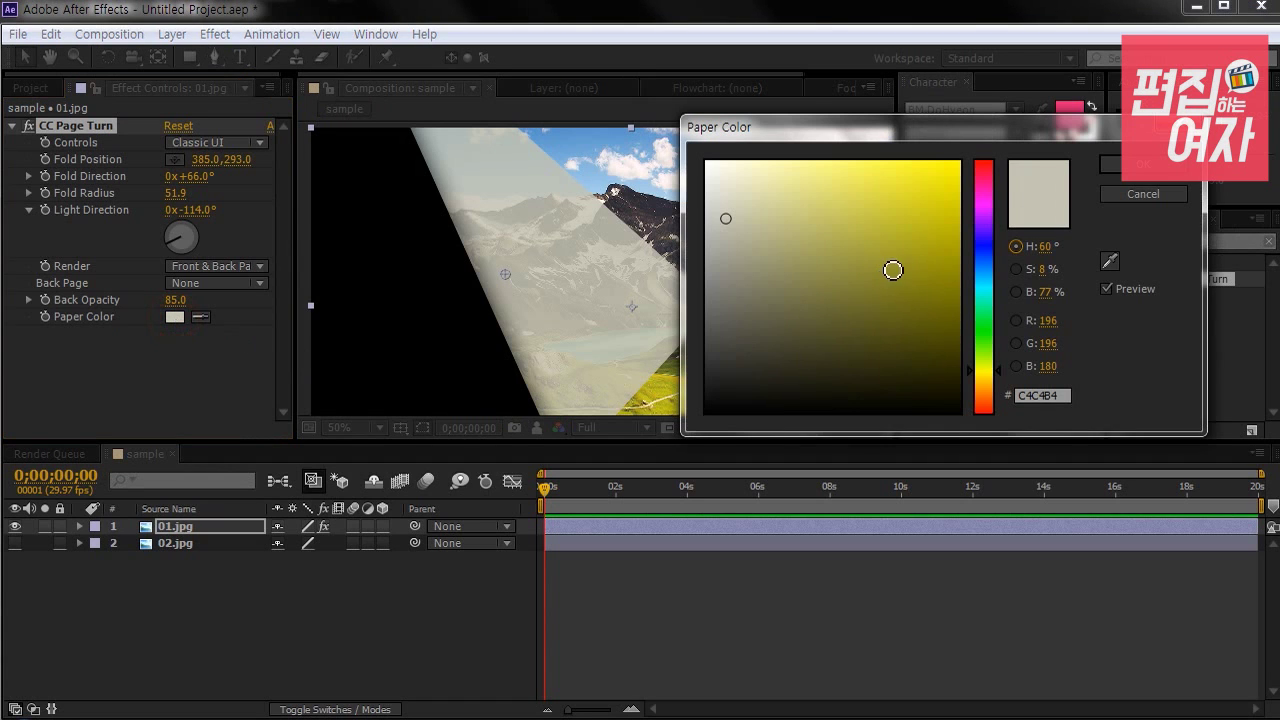
left_click(981, 172)
left_click_drag(940, 199, 949, 157)
left_click(1144, 168)
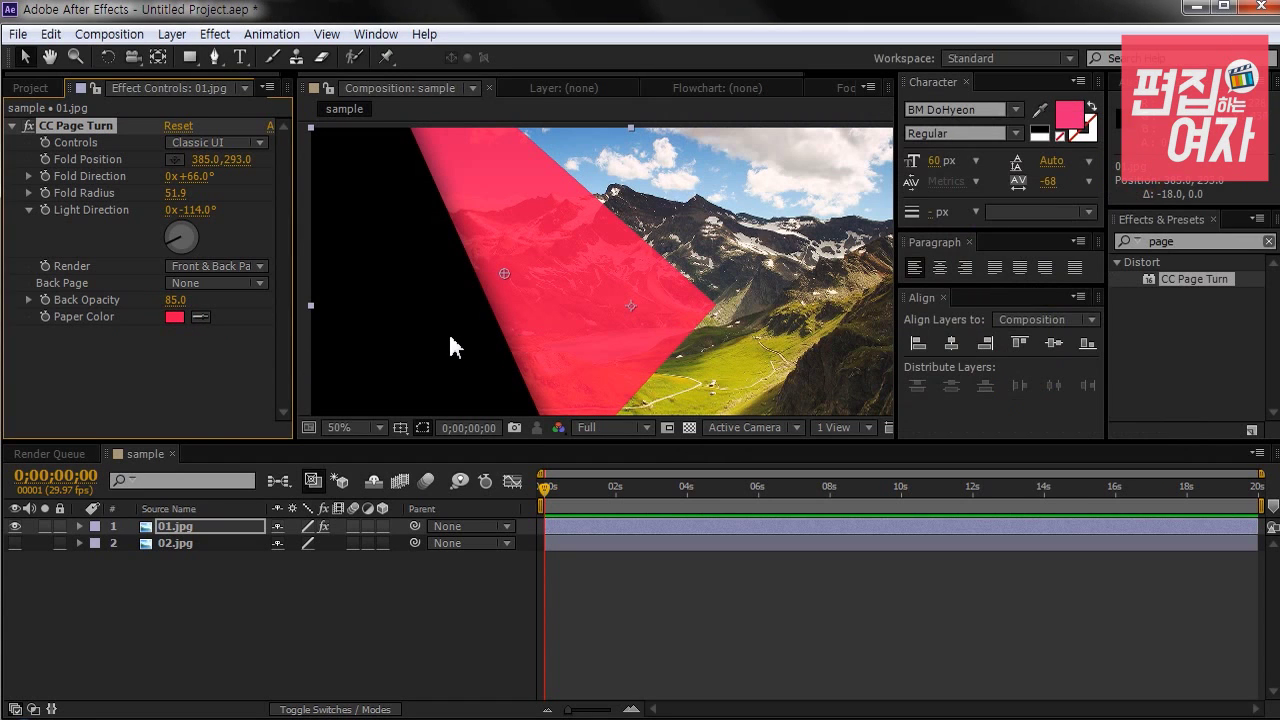
left_click_drag(503, 271, 462, 294)
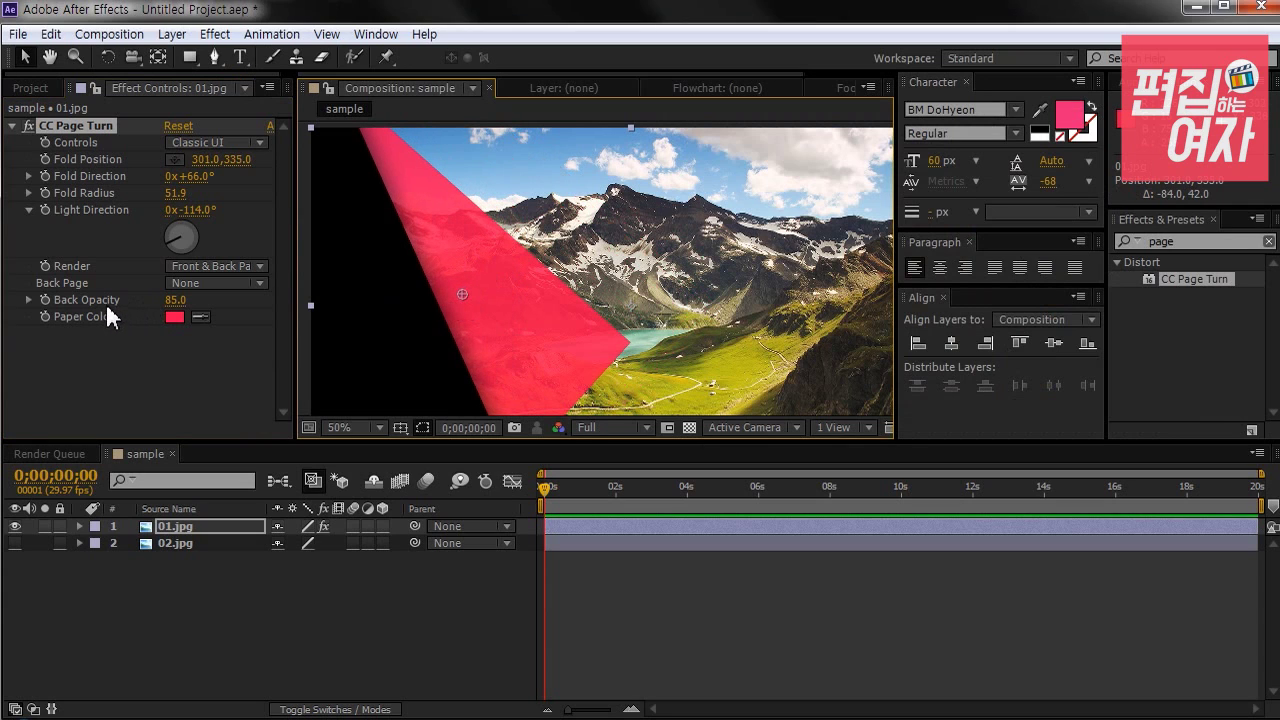
Step: Set the page turn's Back Opacity to 37 and move the fold position to about 183, 383
mouse_move(175, 300)
left_mouse_down()
mouse_move(346, 301)
mouse_move(150, 301)
mouse_move(208, 301)
mouse_move(194, 301)
left_mouse_up()
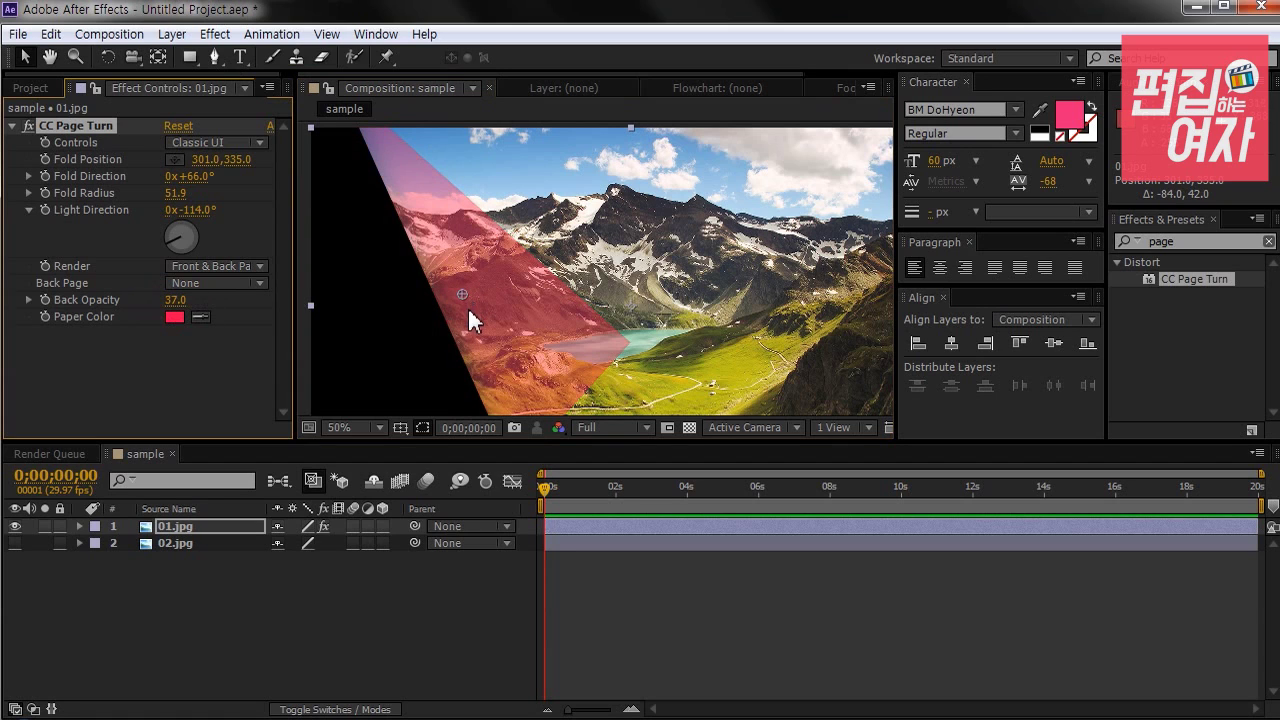
left_click_drag(451, 296, 395, 320)
key("comma")
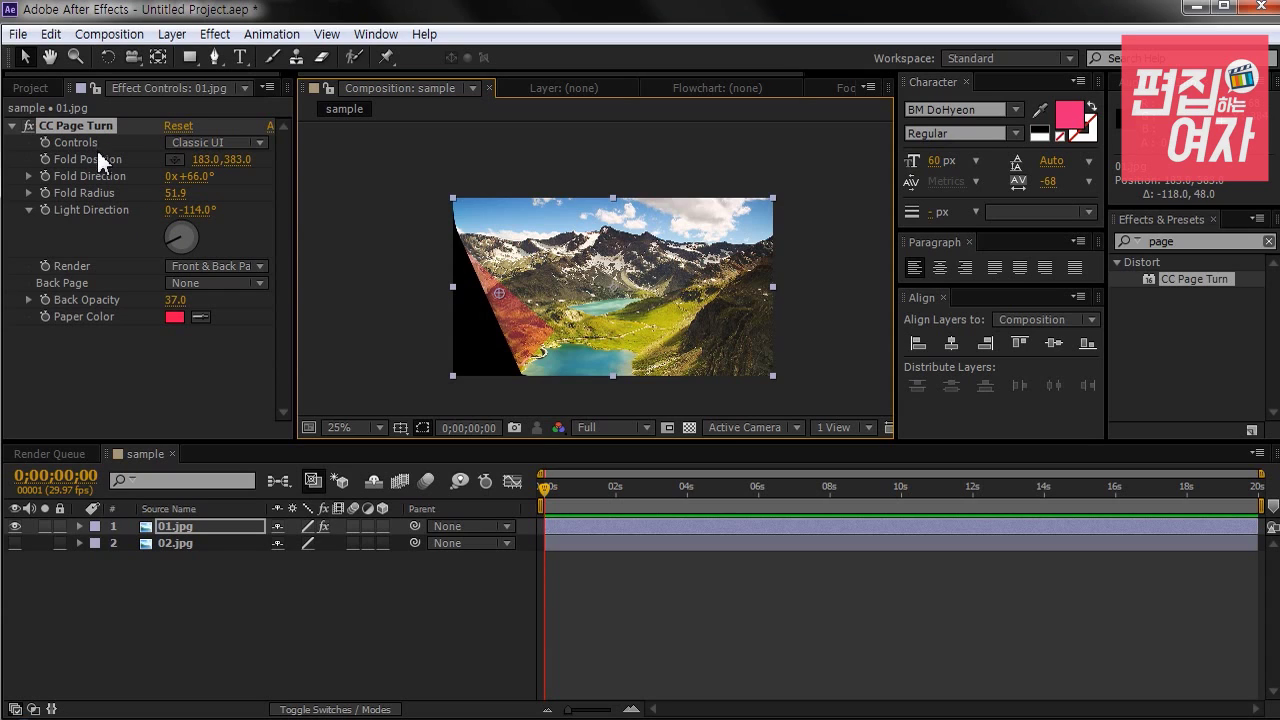
Step: Delete the 01.jpg and 02.jpg layers from the sample composition
left_click_drag(239, 603, 255, 518)
key("Delete")
left_click(237, 655)
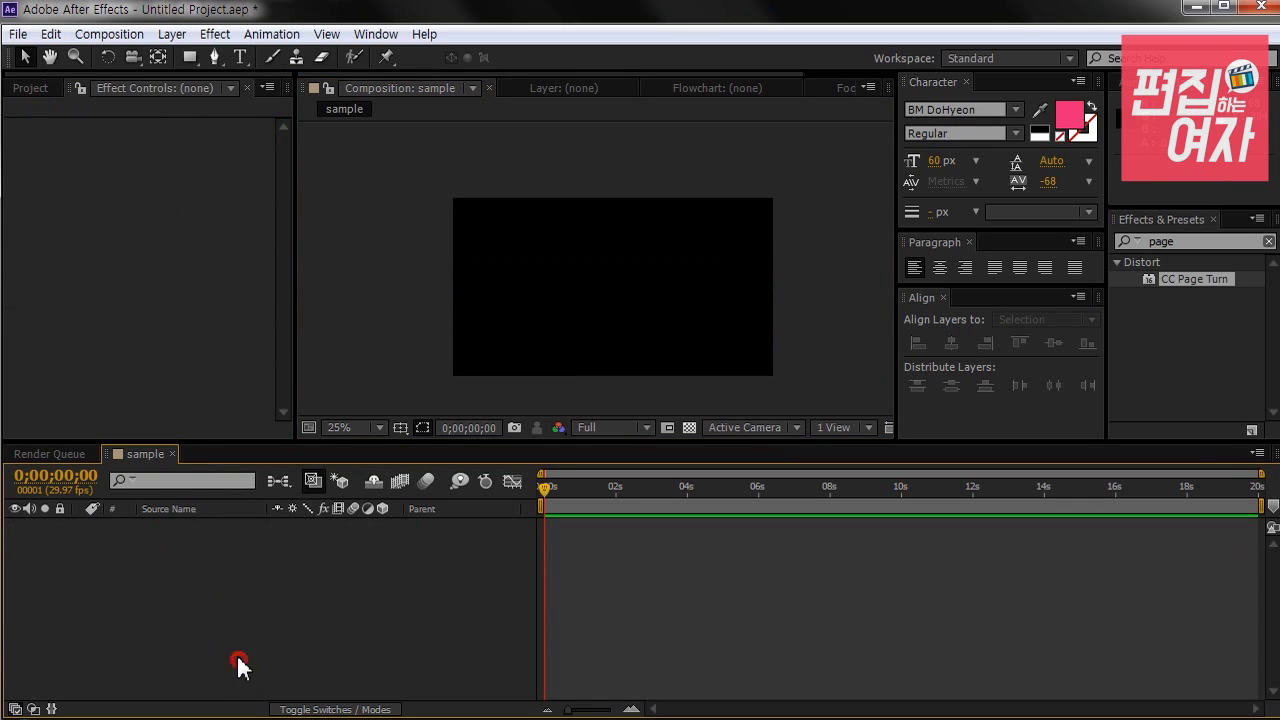
Step: Add the 01.jpg image from the project to the empty sample composition as a fresh layer
left_click(26, 88)
left_click(236, 655)
left_click(117, 330)
left_click(74, 262)
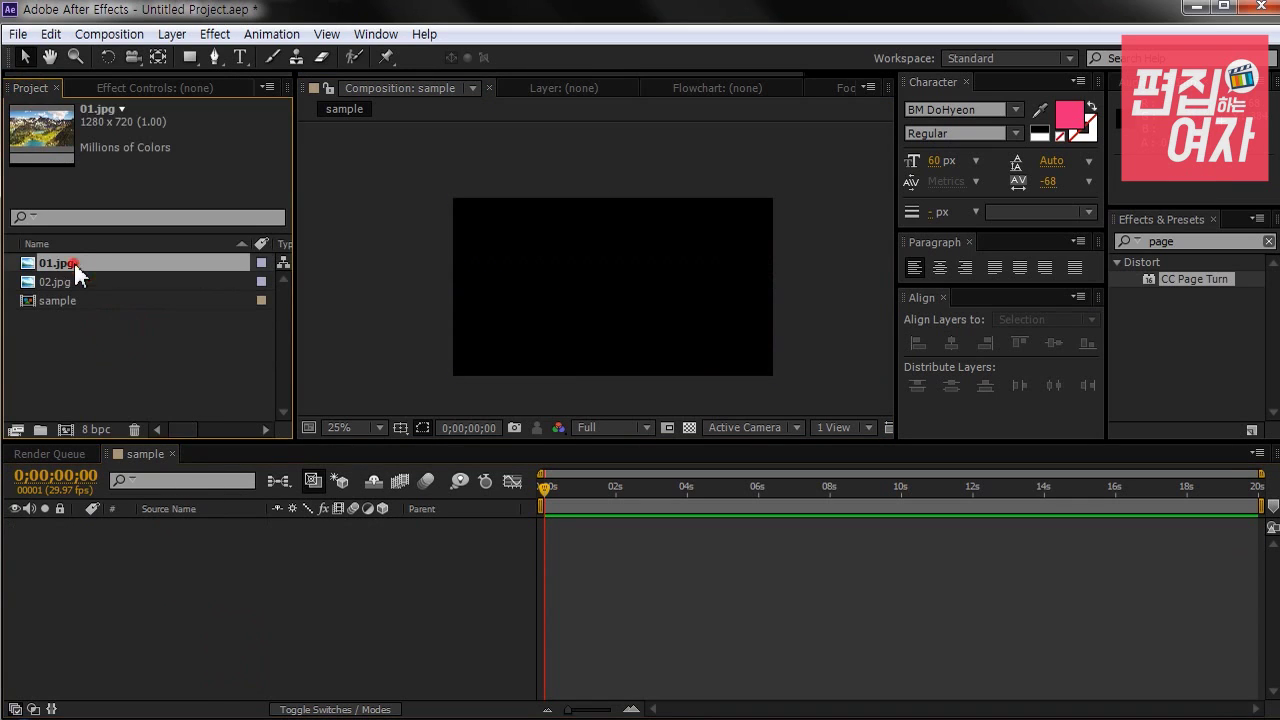
left_click_drag(74, 262, 572, 561)
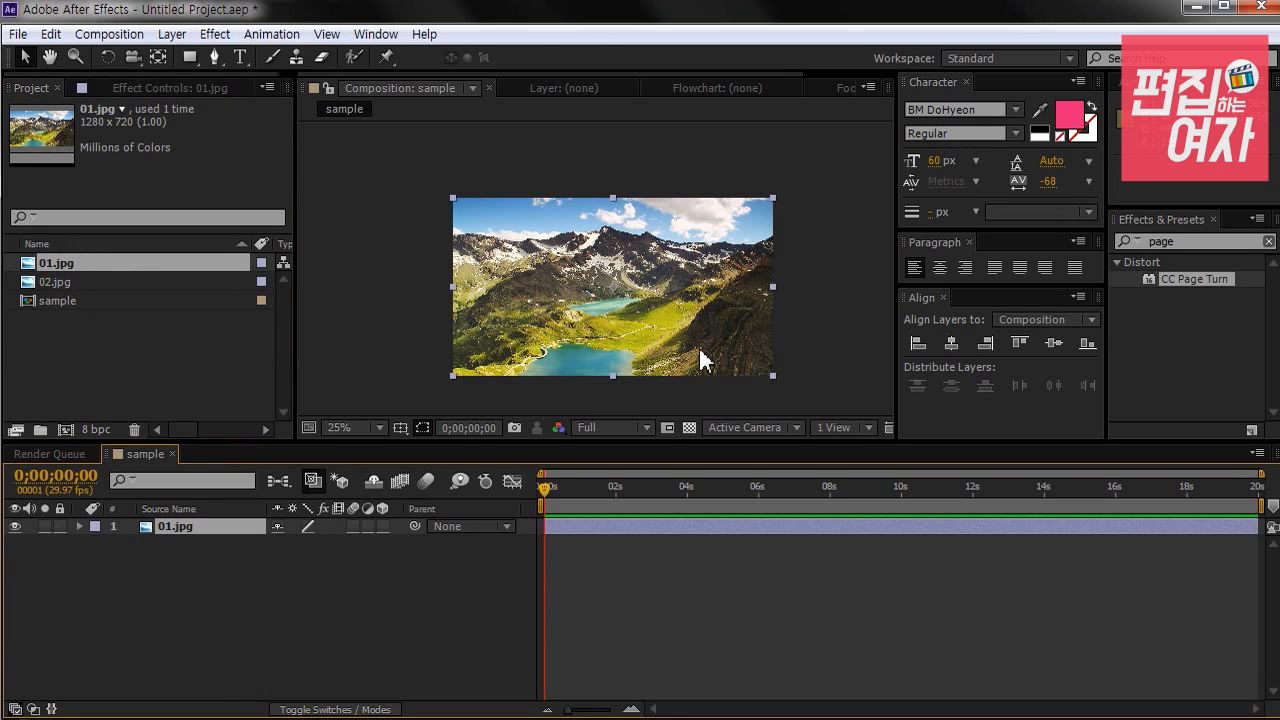
Step: Move the 01.jpg layer mostly out of frame past the upper-left corner, to about -148, -20, at time 0
left_click_drag(712, 358, 445, 222)
key("ctrl+z")
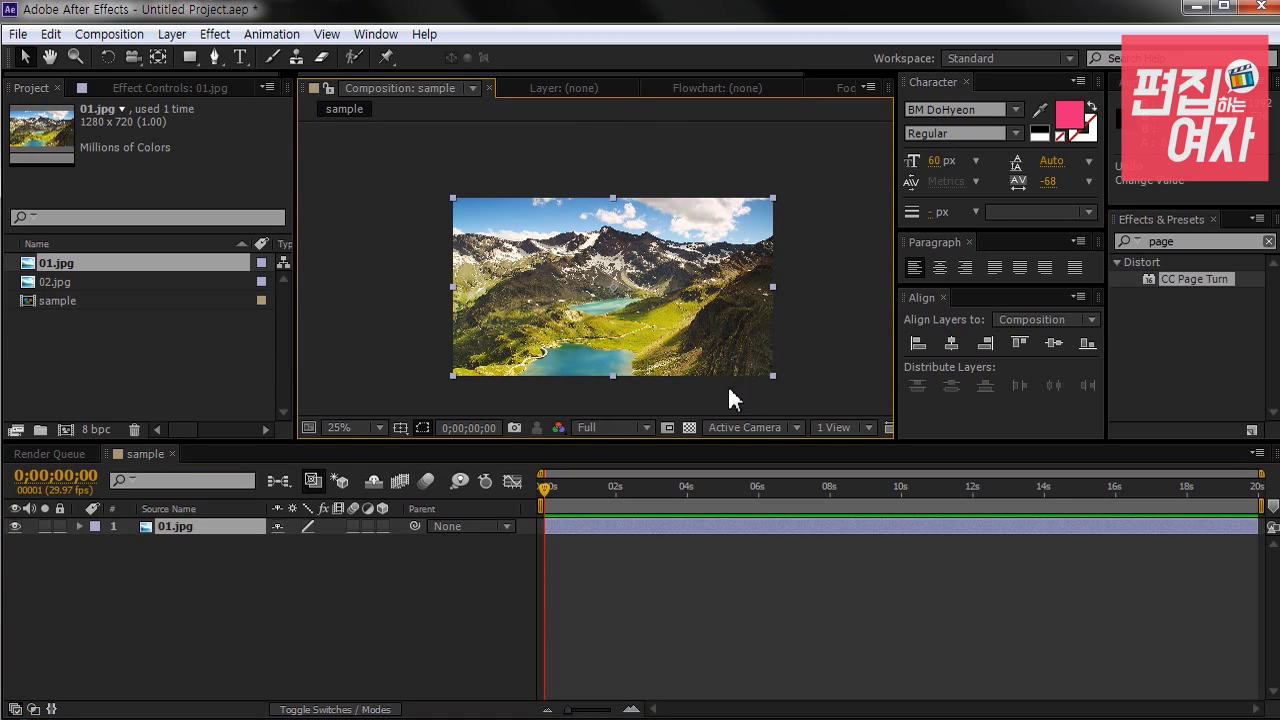
mouse_move(546, 486)
left_mouse_down()
mouse_move(584, 488)
mouse_move(536, 488)
left_mouse_up()
left_click_drag(620, 343, 594, 288)
key("space")
left_click_drag(548, 248, 566, 290)
key("space")
left_click_drag(675, 332, 615, 289)
left_click_drag(495, 216, 497, 219)
Step: Set starting Position and Rotation keyframes on 01.jpg at 0;00;00;00 and show both properties together
left_click(162, 527)
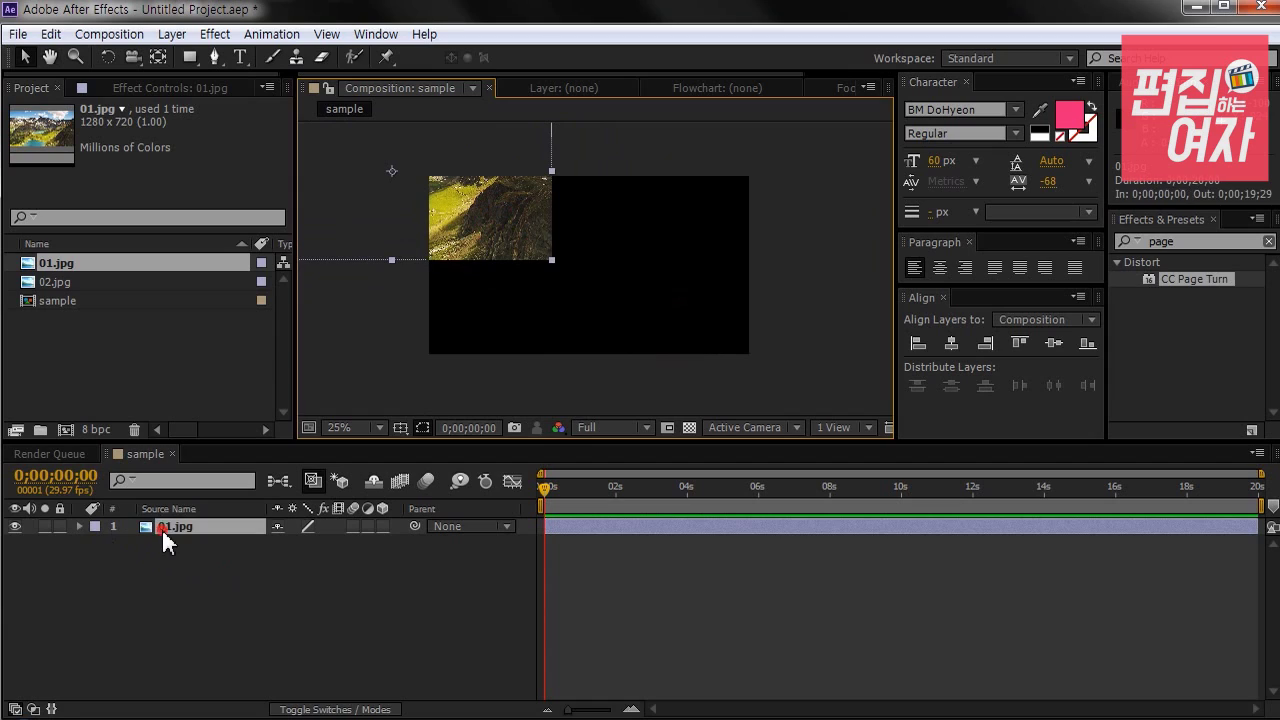
key("p")
left_click(130, 542)
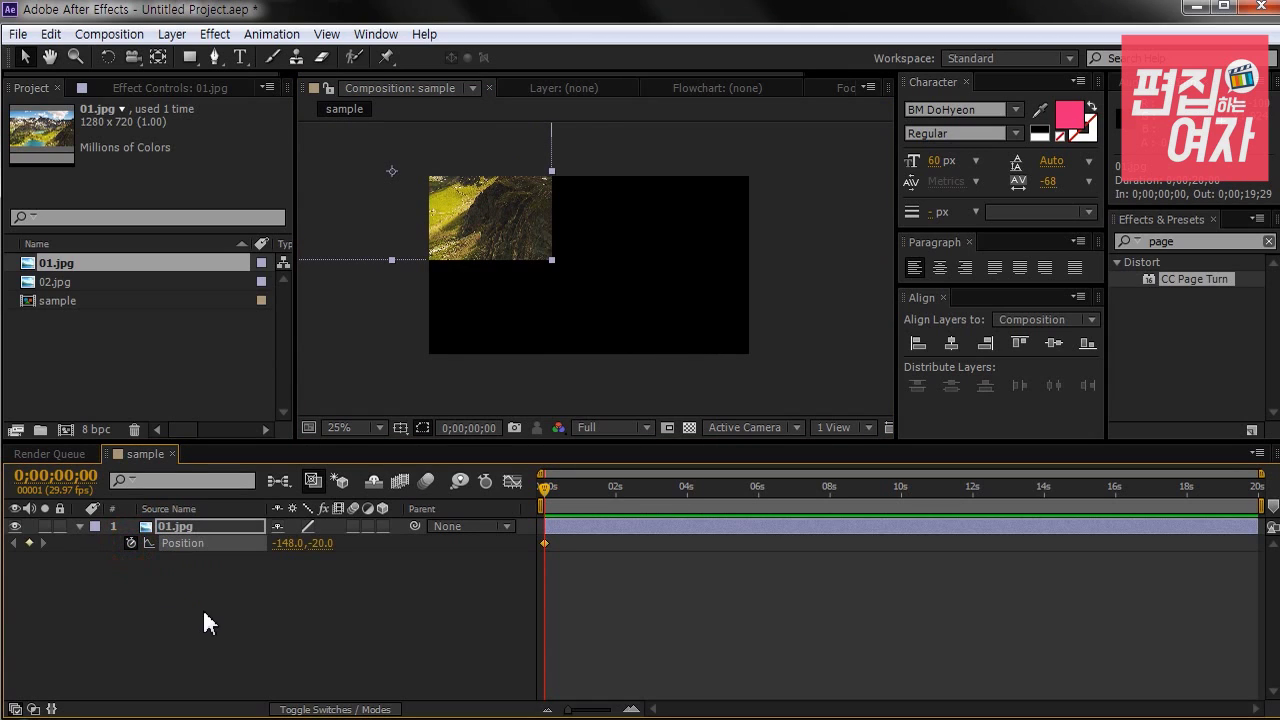
key("r")
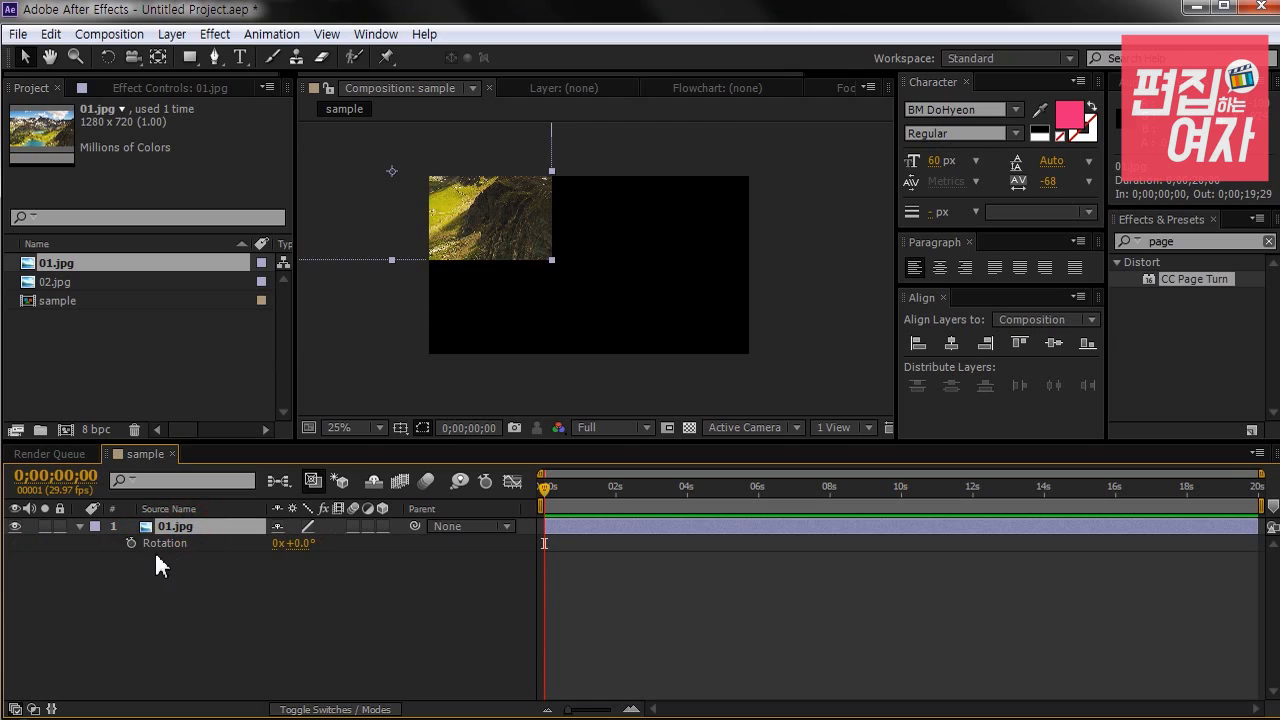
left_click(130, 542)
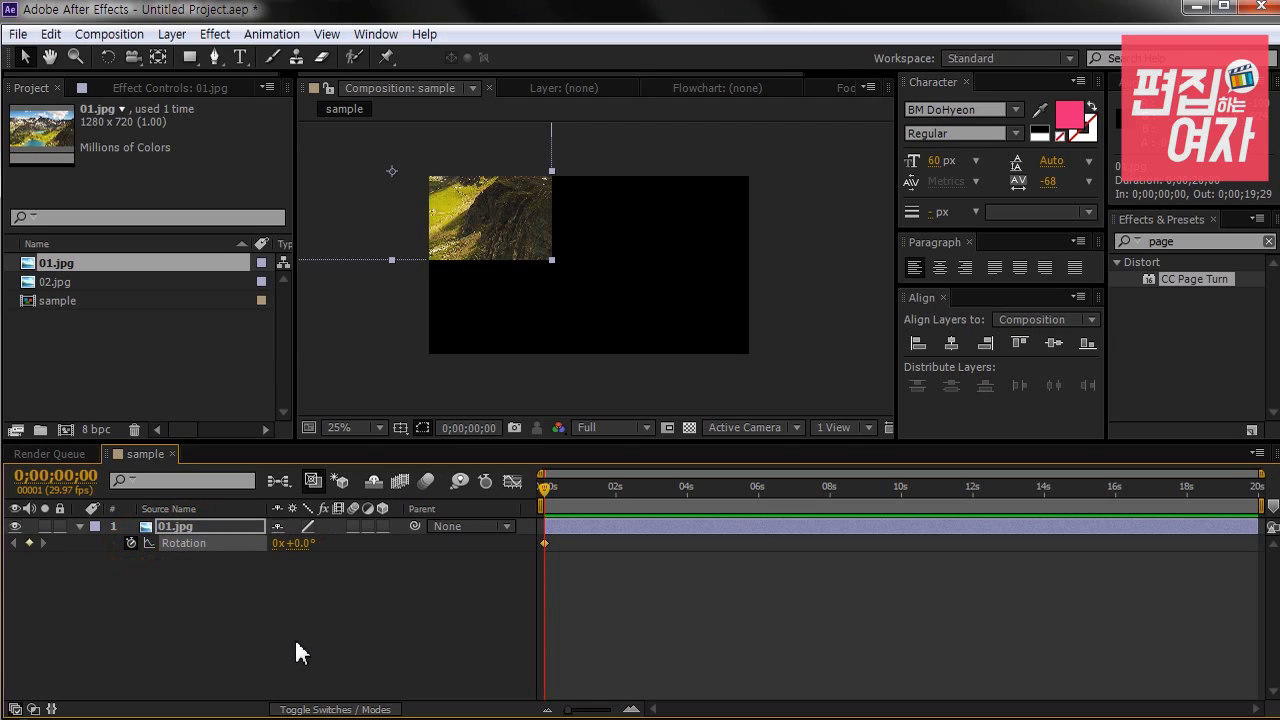
left_click(245, 636)
left_click(188, 527)
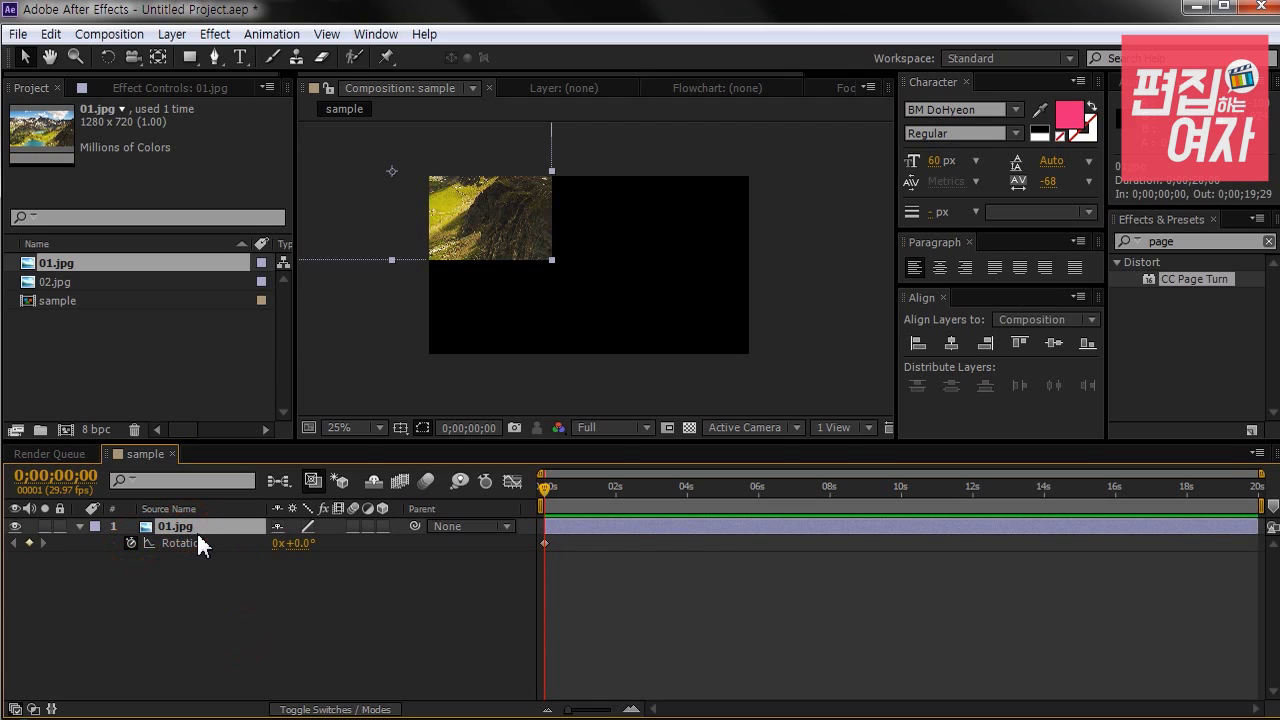
key("shift+p")
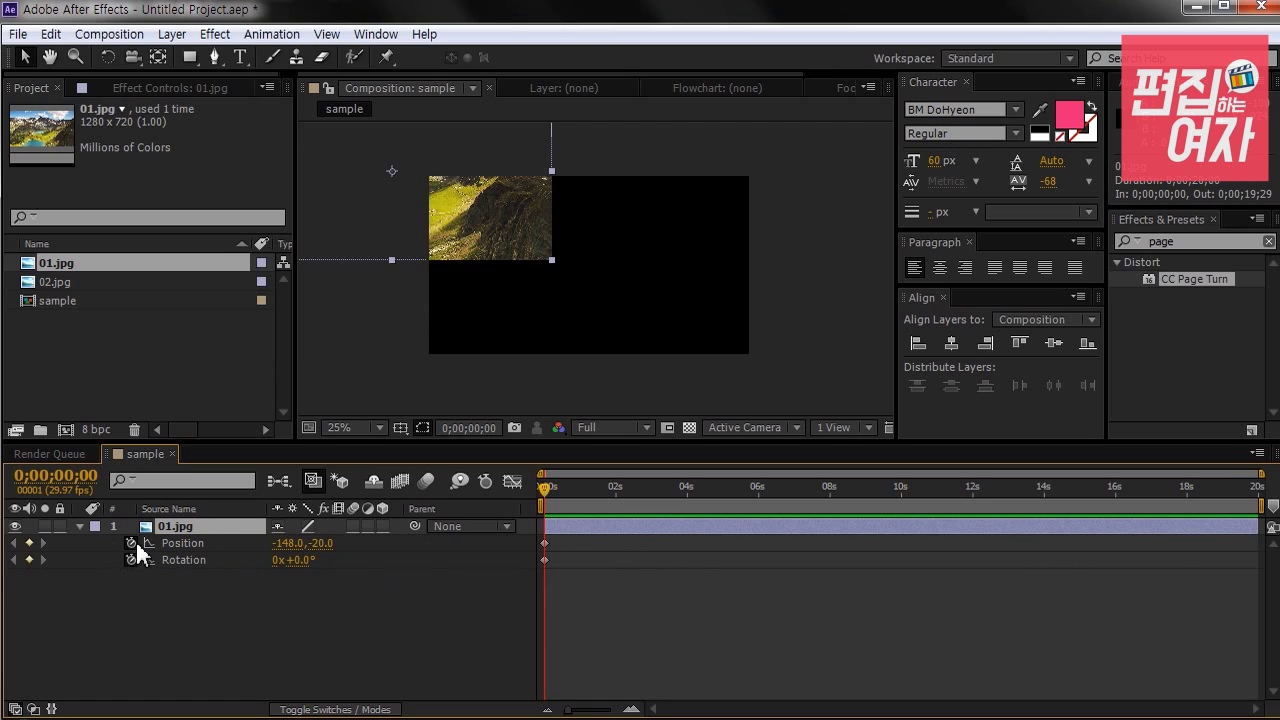
Step: Set the starting Rotation of the 01.jpg layer to -2°
left_click(284, 627)
left_click(190, 560)
left_click(315, 603)
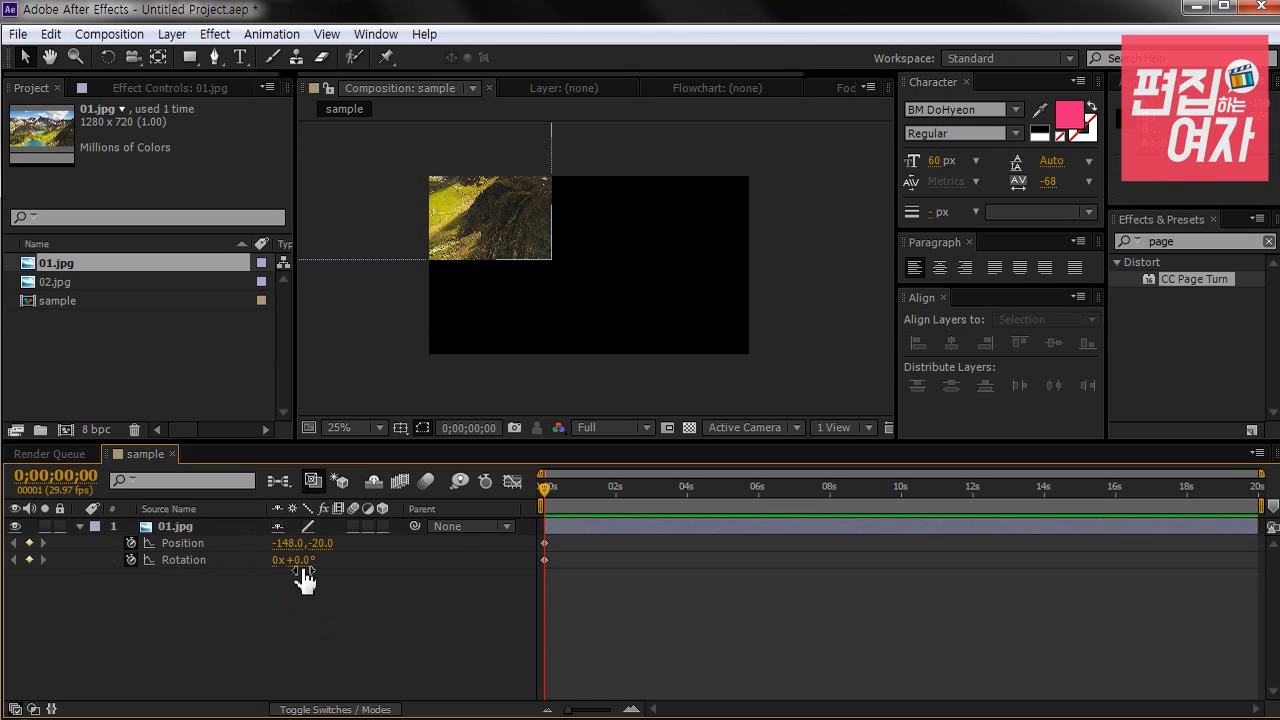
left_click(303, 562)
type("-2")
key("Return")
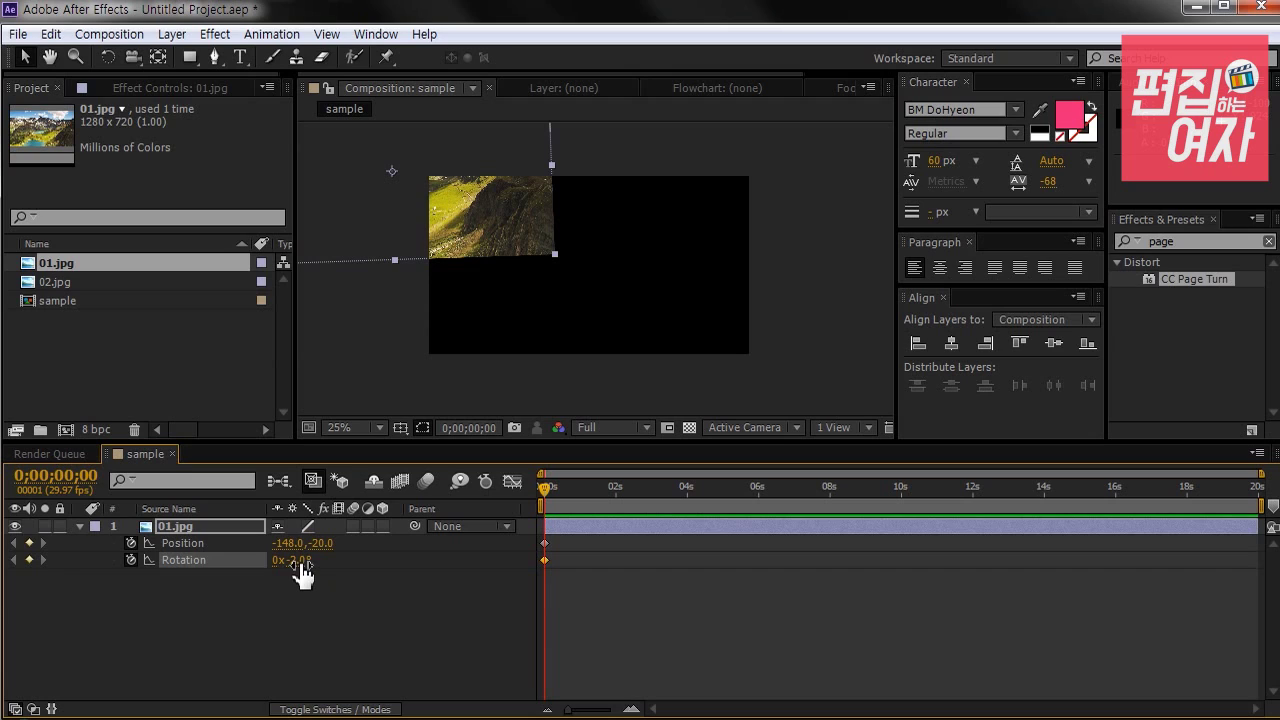
Step: At 0;00;01;00, move the 01.jpg layer into frame at about 636, 364 and set its Rotation to 2°
left_click(60, 476)
type("100")
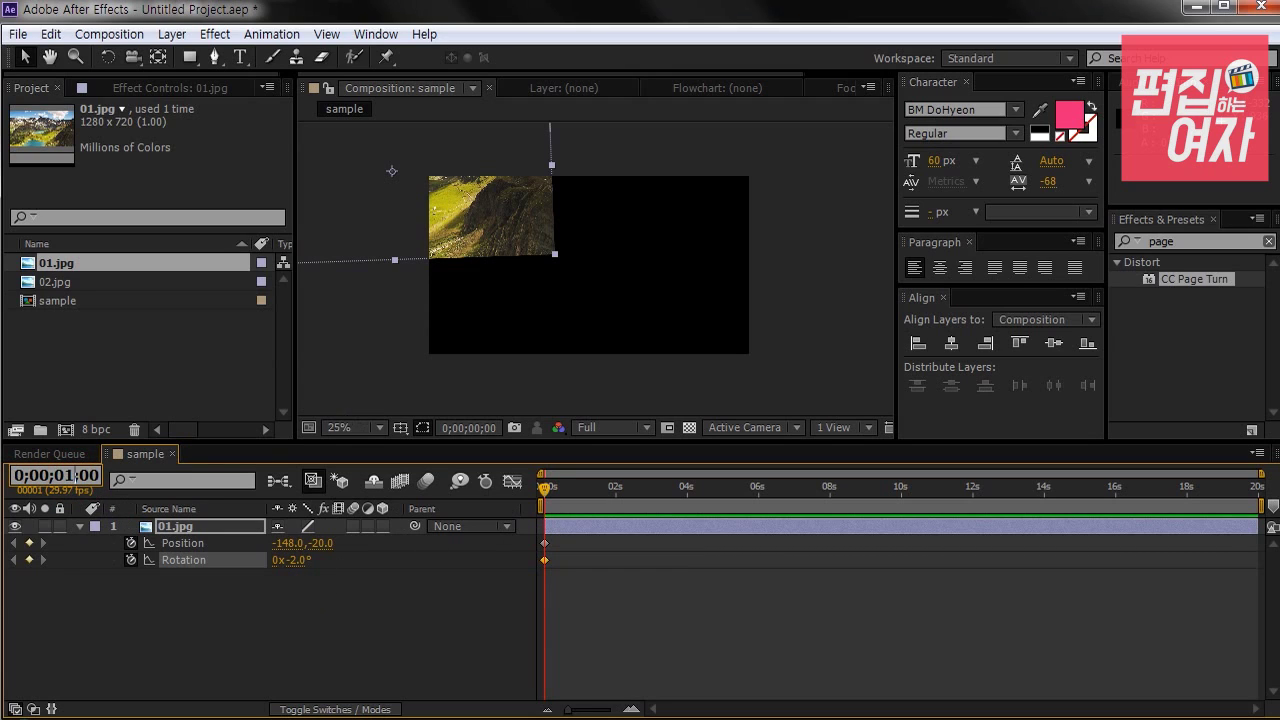
key("Return")
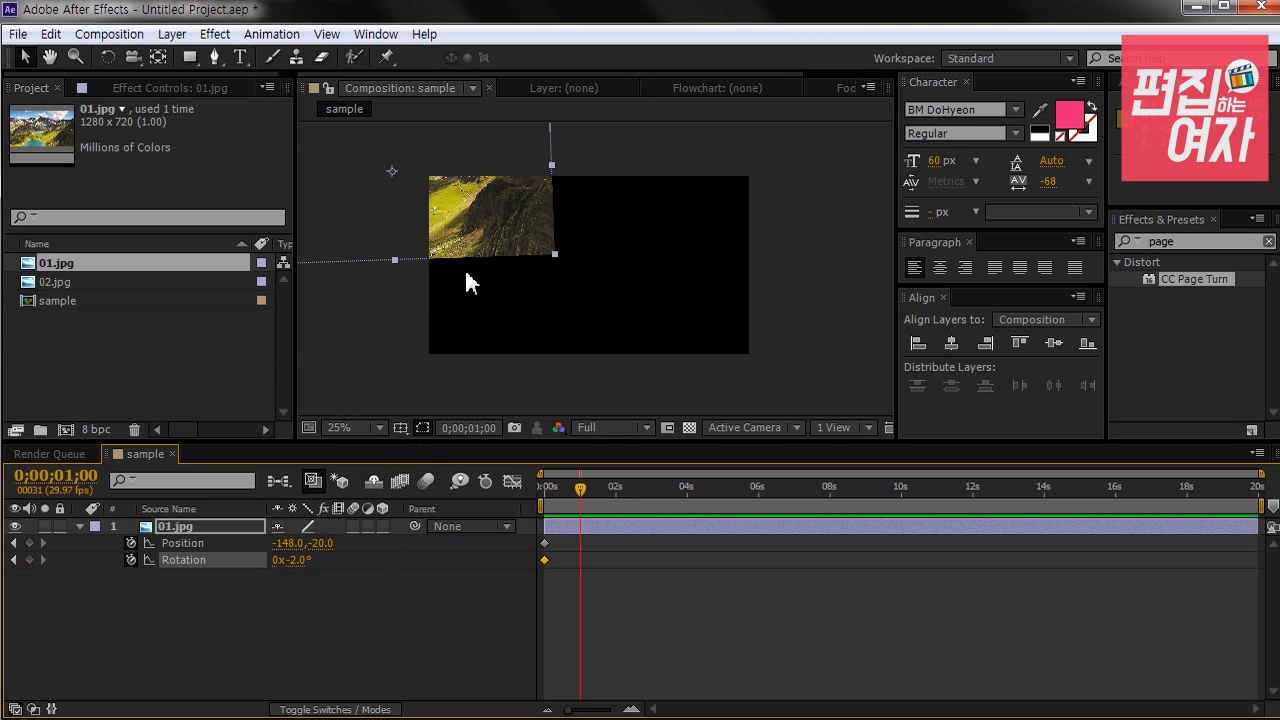
left_click_drag(492, 212, 687, 309)
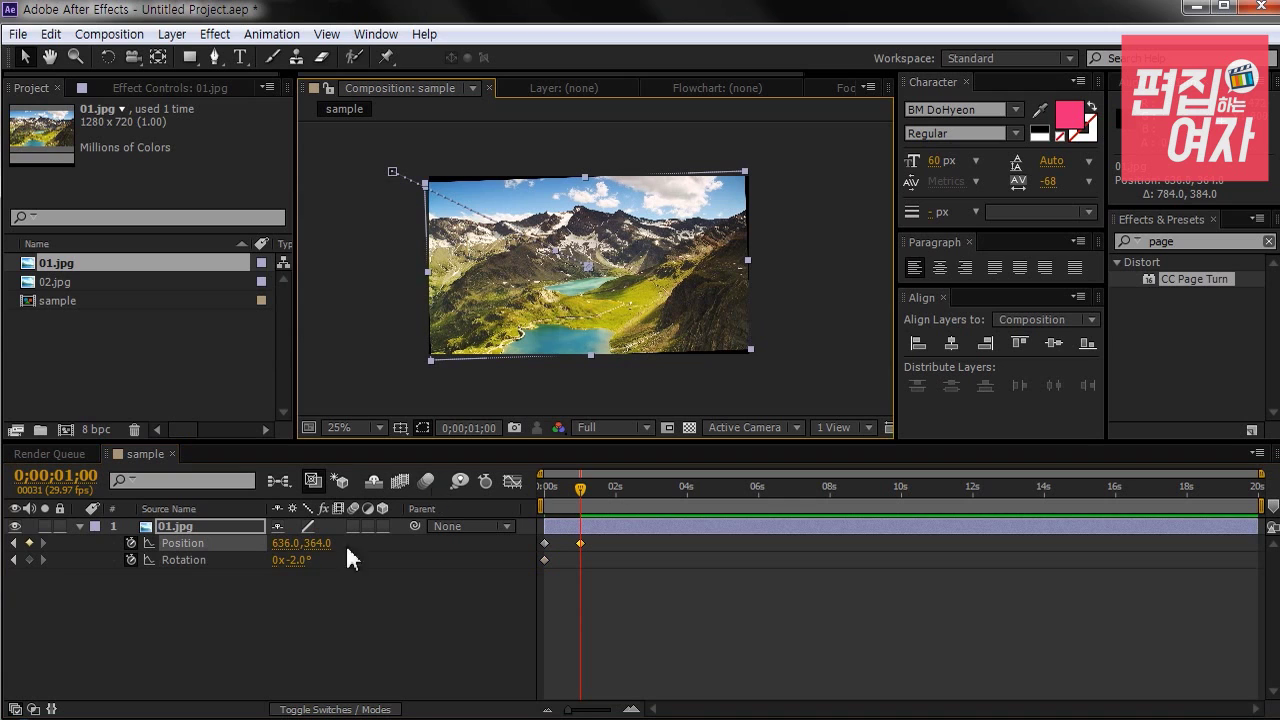
left_click(292, 562)
type("2")
key("Return")
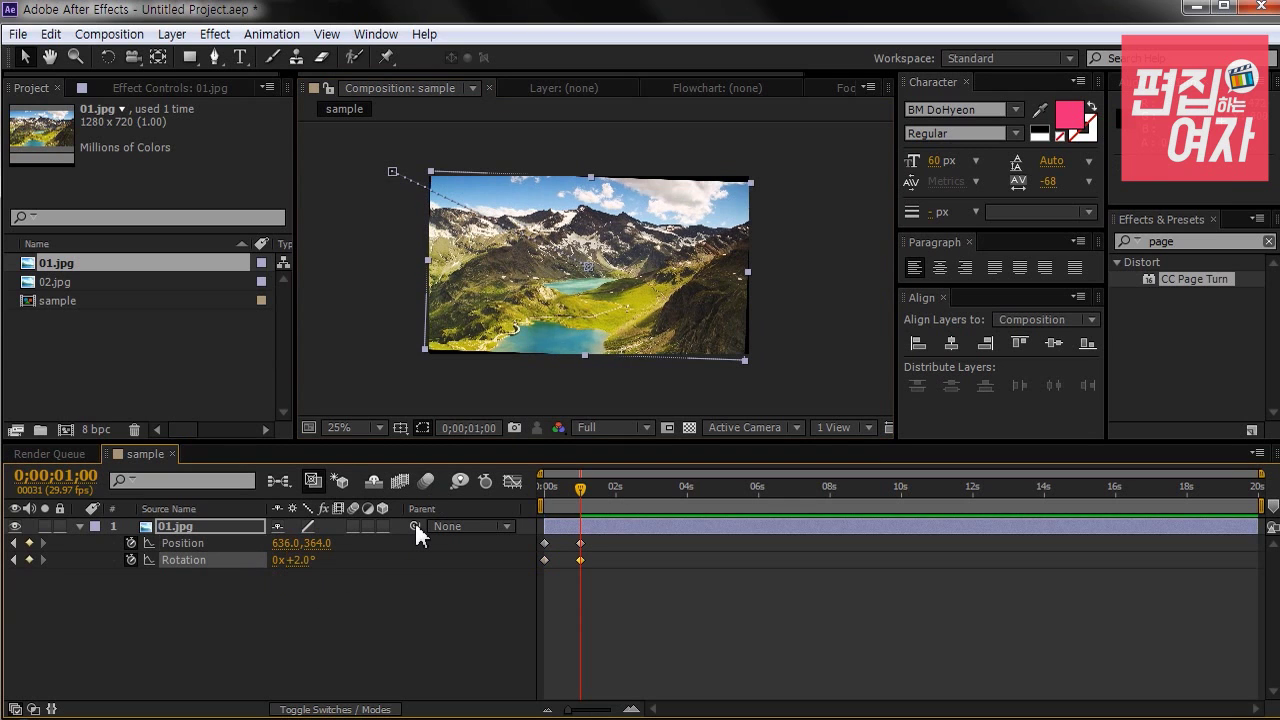
Step: Apply Easy Ease In to the Position and Rotation keyframes of 01.jpg at one second
mouse_move(584, 488)
left_mouse_down()
mouse_move(522, 489)
mouse_move(585, 505)
mouse_move(534, 489)
mouse_move(581, 489)
left_mouse_up()
key("equal")
key("equal")
key("equal")
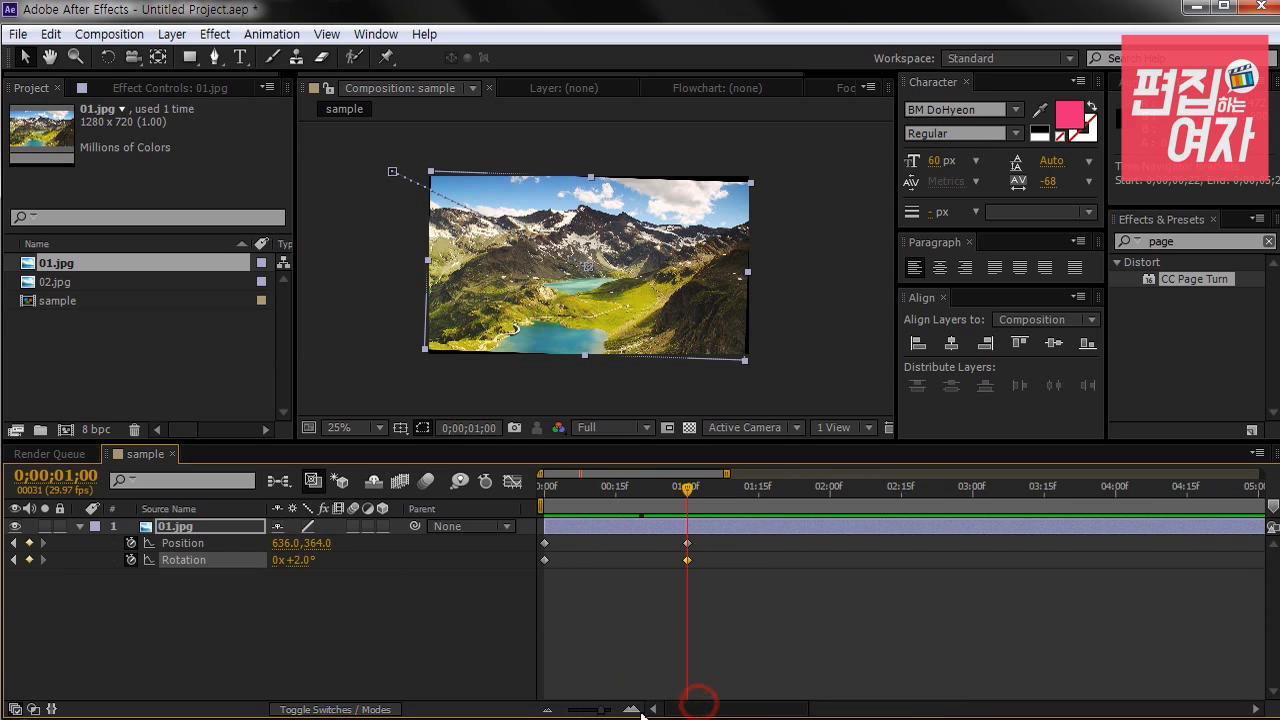
mouse_move(686, 489)
left_mouse_down()
mouse_move(605, 490)
mouse_move(688, 500)
left_mouse_up()
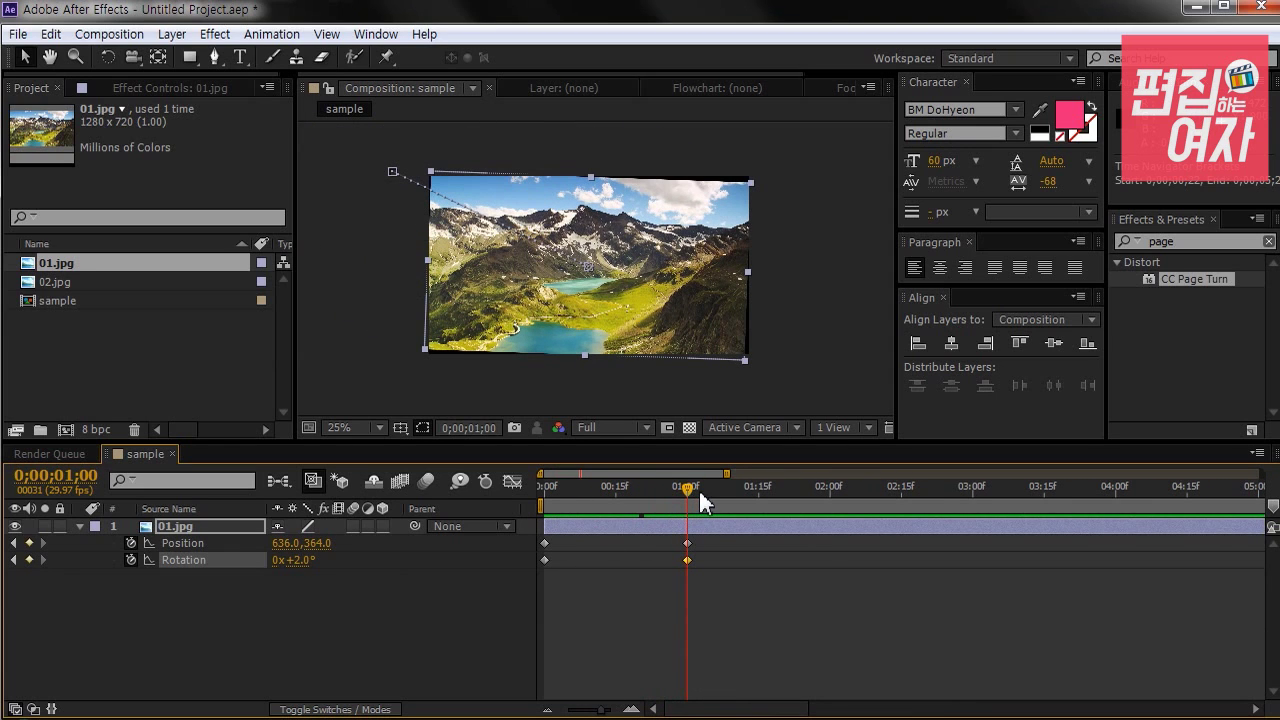
left_click_drag(700, 500, 663, 492)
left_click(731, 630)
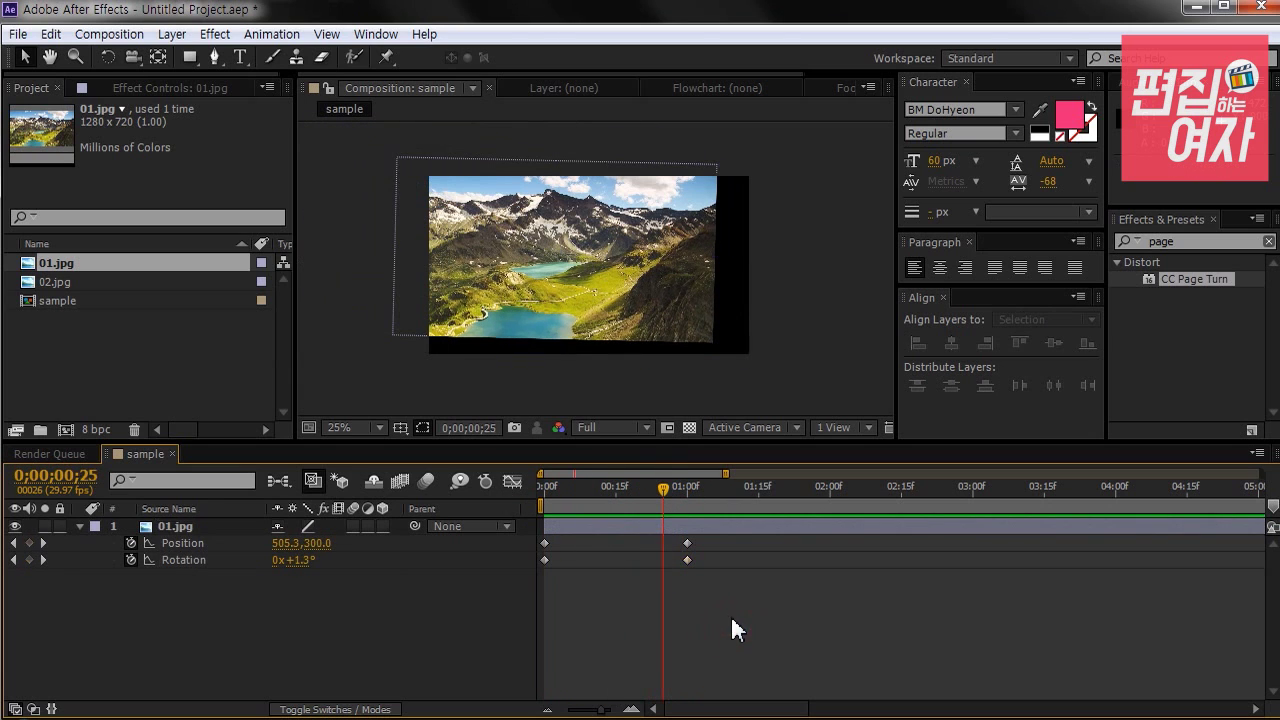
left_click_drag(673, 536, 699, 571)
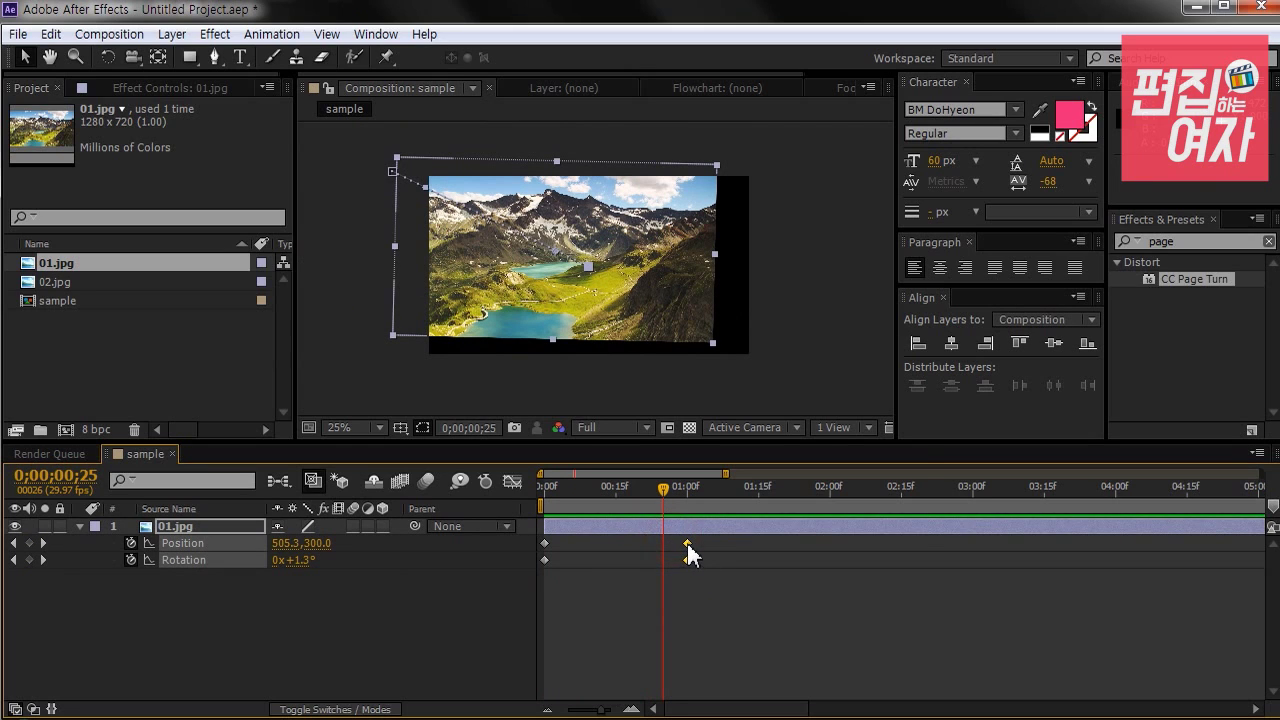
right_click(687, 545)
left_click(815, 533)
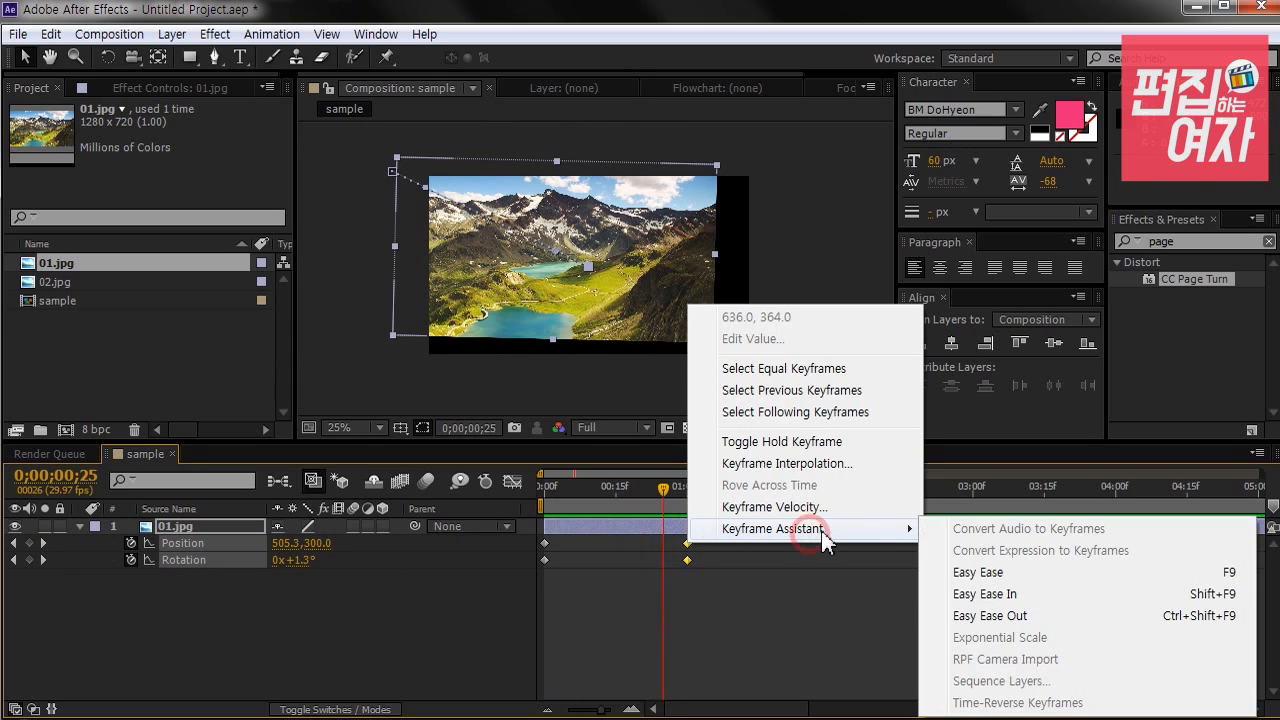
left_click(988, 594)
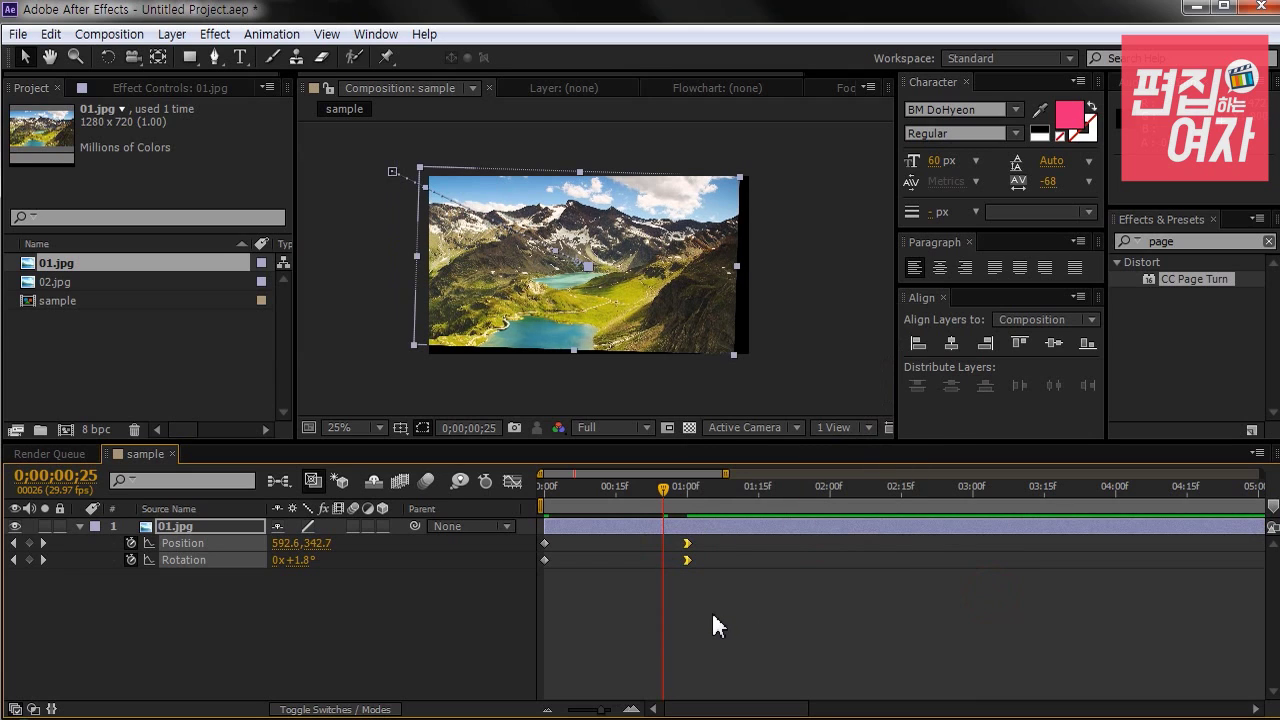
left_click_drag(653, 540, 721, 599)
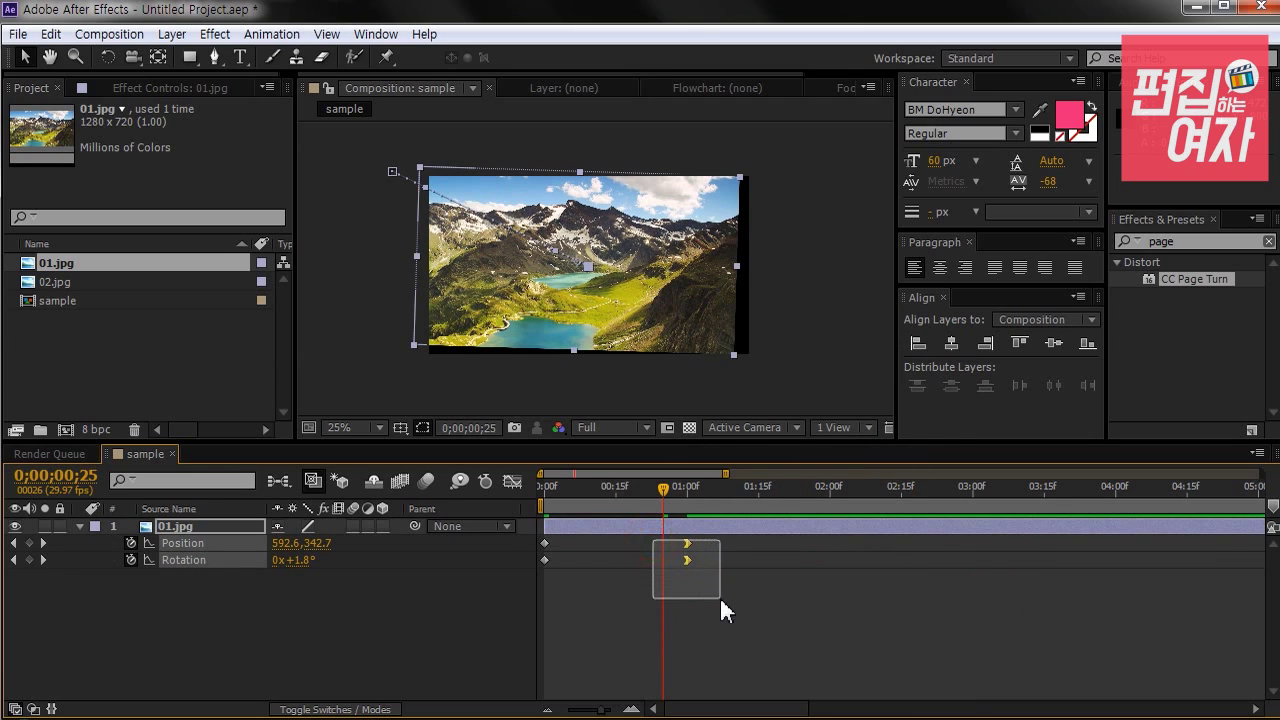
left_click(510, 481)
mouse_move(674, 660)
left_mouse_down()
mouse_move(623, 663)
mouse_move(686, 655)
left_mouse_up()
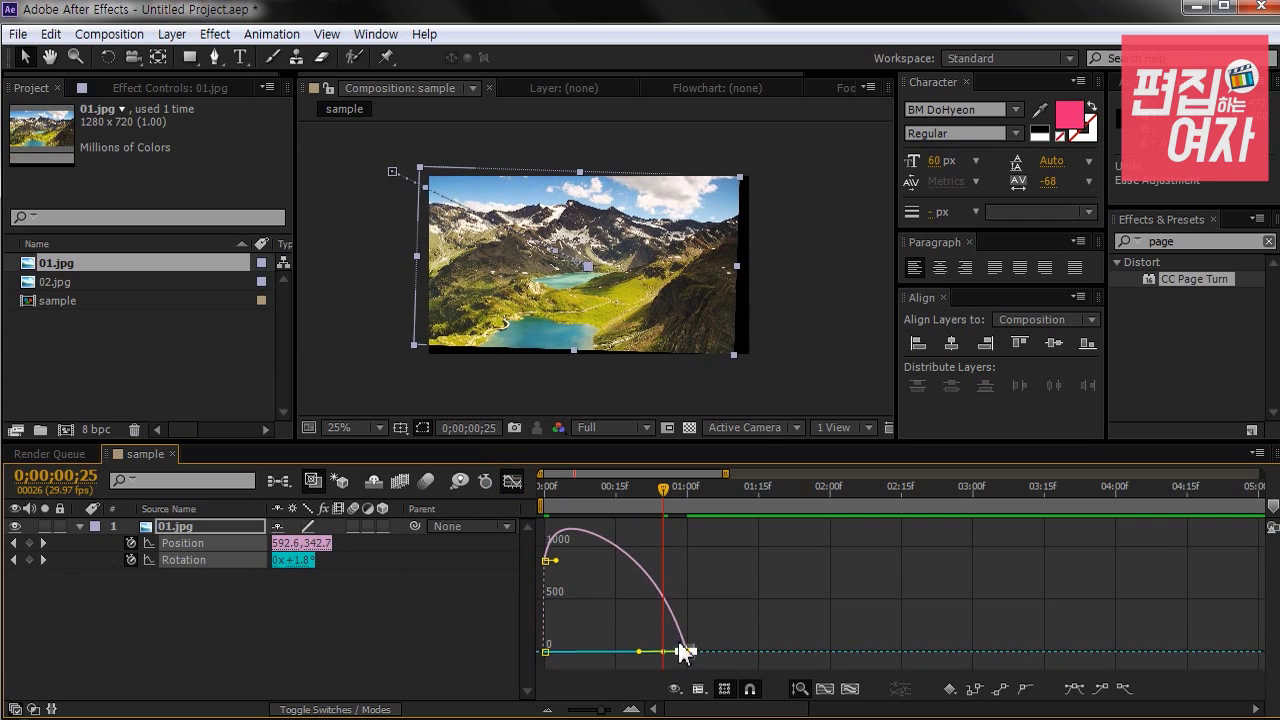
left_click(512, 481)
left_click(731, 617)
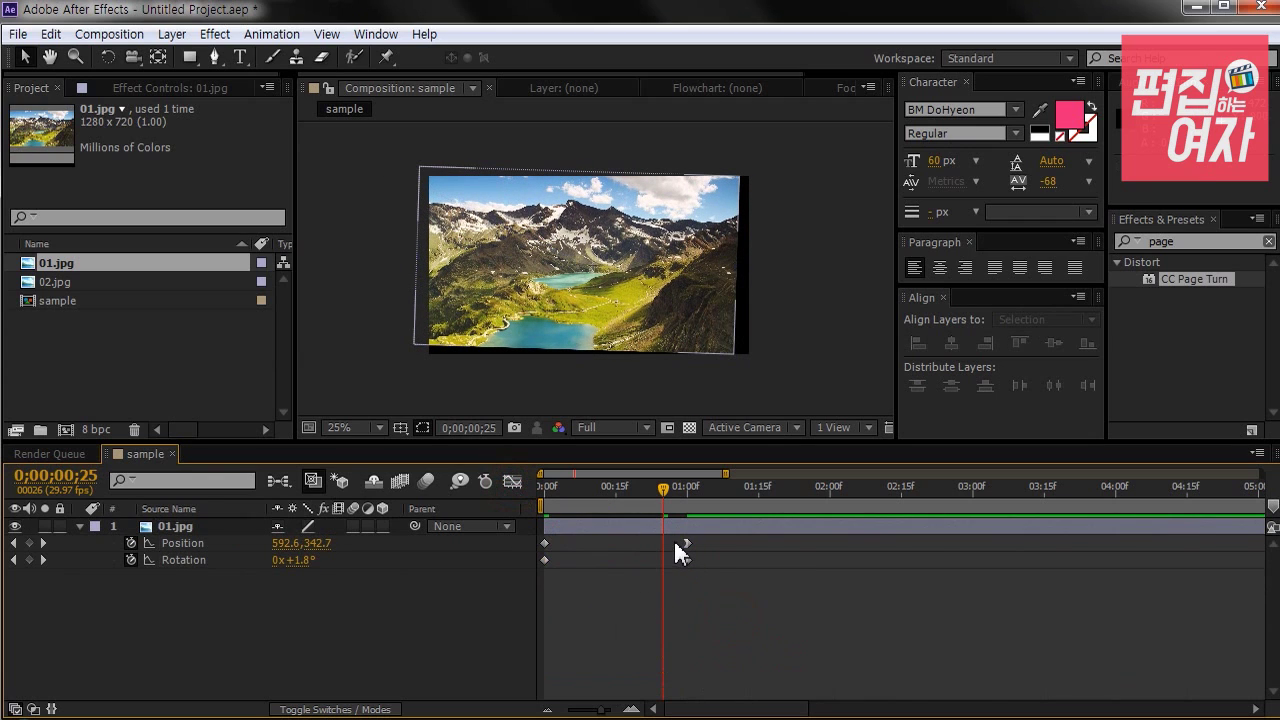
Step: Extend the incoming ease handle of the one-second Position keyframe back to about 15 frames in the speed graph
left_click(686, 543)
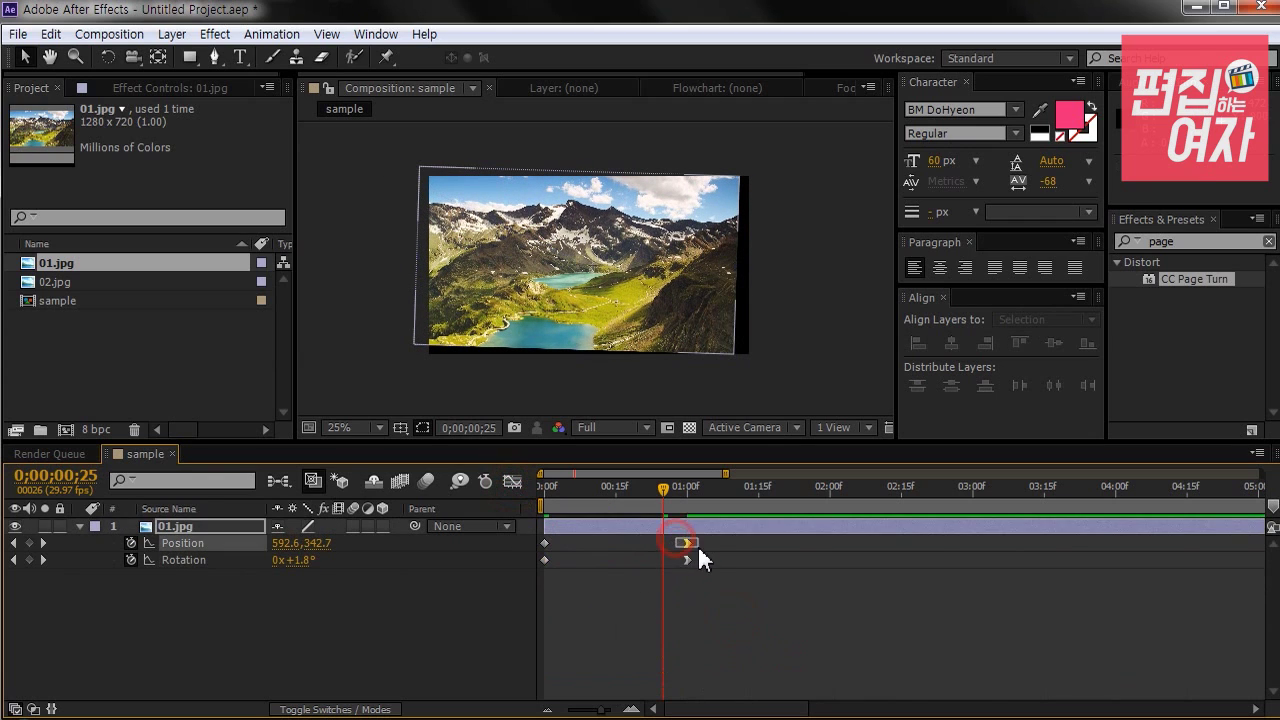
left_click(513, 481)
left_click_drag(662, 660, 614, 659)
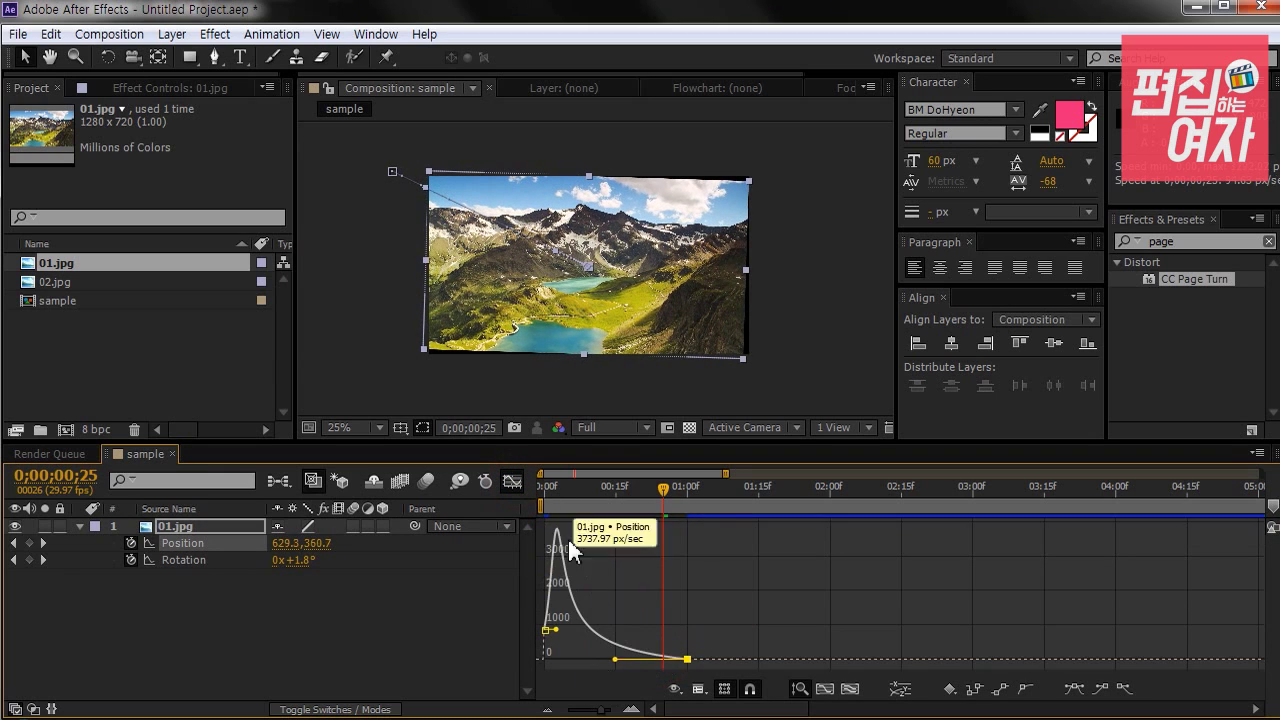
left_click(510, 483)
Step: Extend the incoming ease handle of the one-second Rotation keyframe back to about time 0 in the value graph
left_click_drag(672, 552, 722, 582)
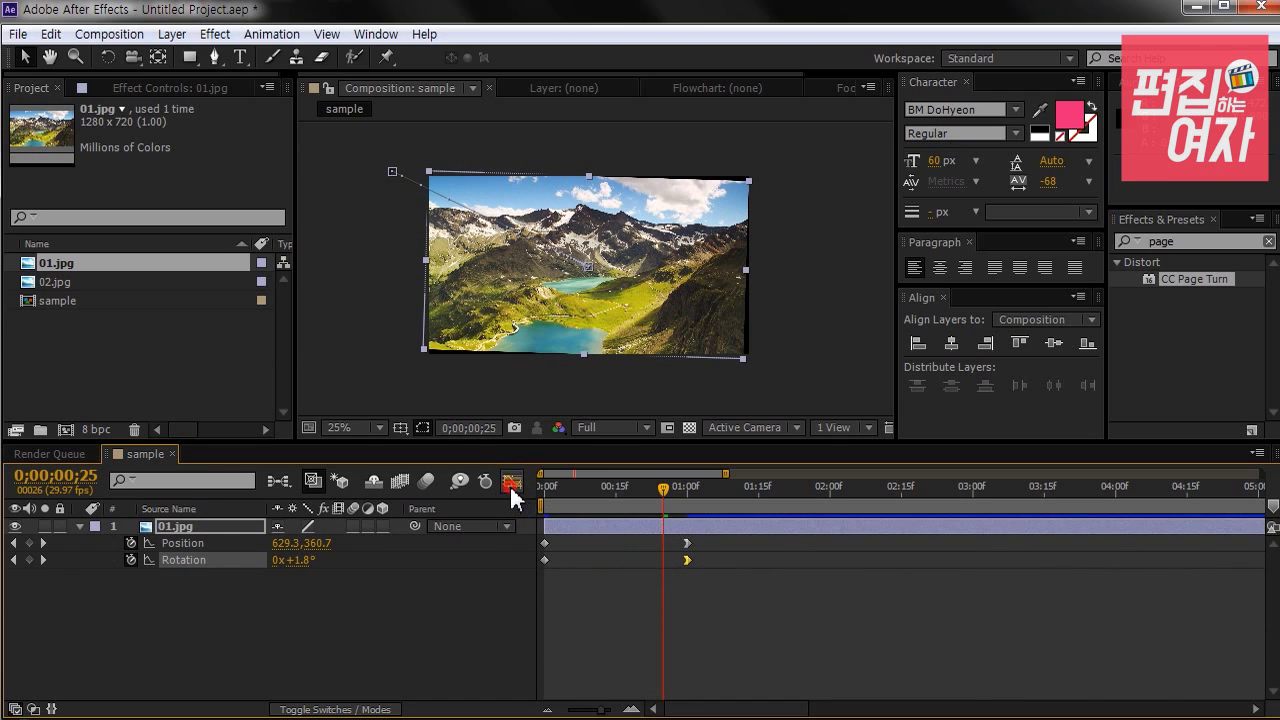
left_click(510, 484)
left_click_drag(645, 528, 542, 531)
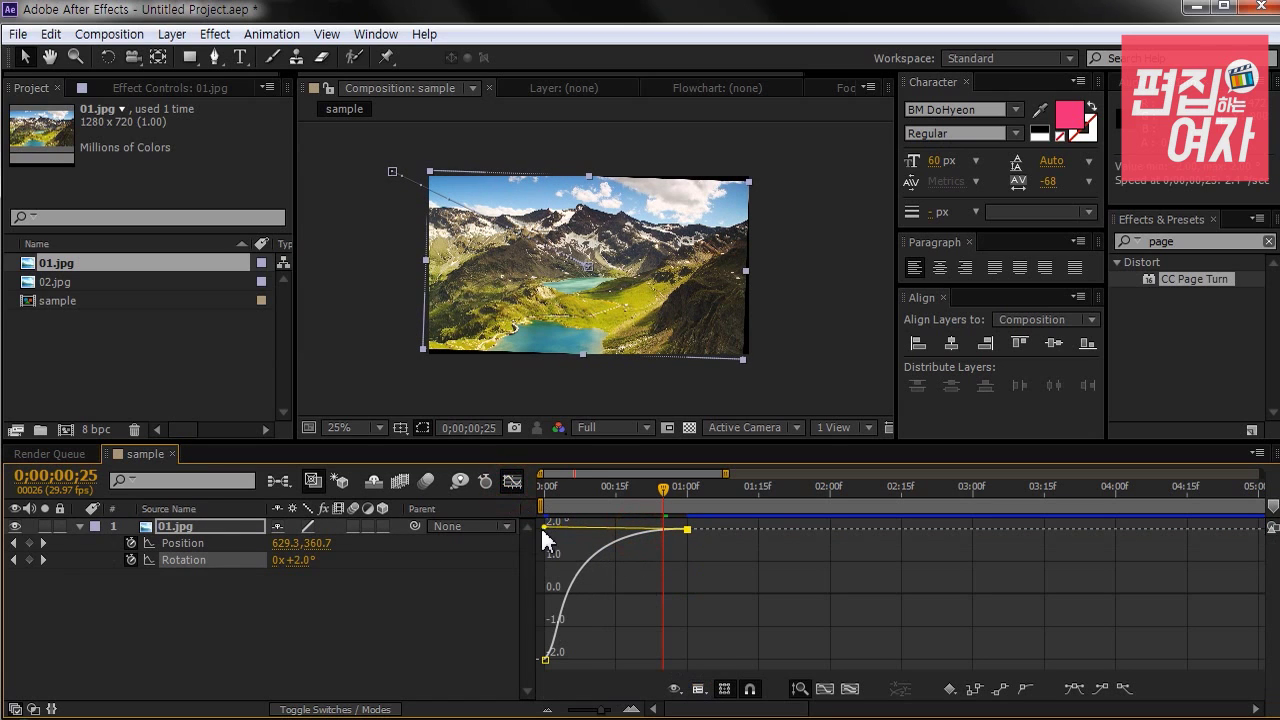
left_click(510, 484)
Step: Shorten the composition's work area so that it ends at about 0;00;01;15
left_click_drag(663, 488, 726, 520)
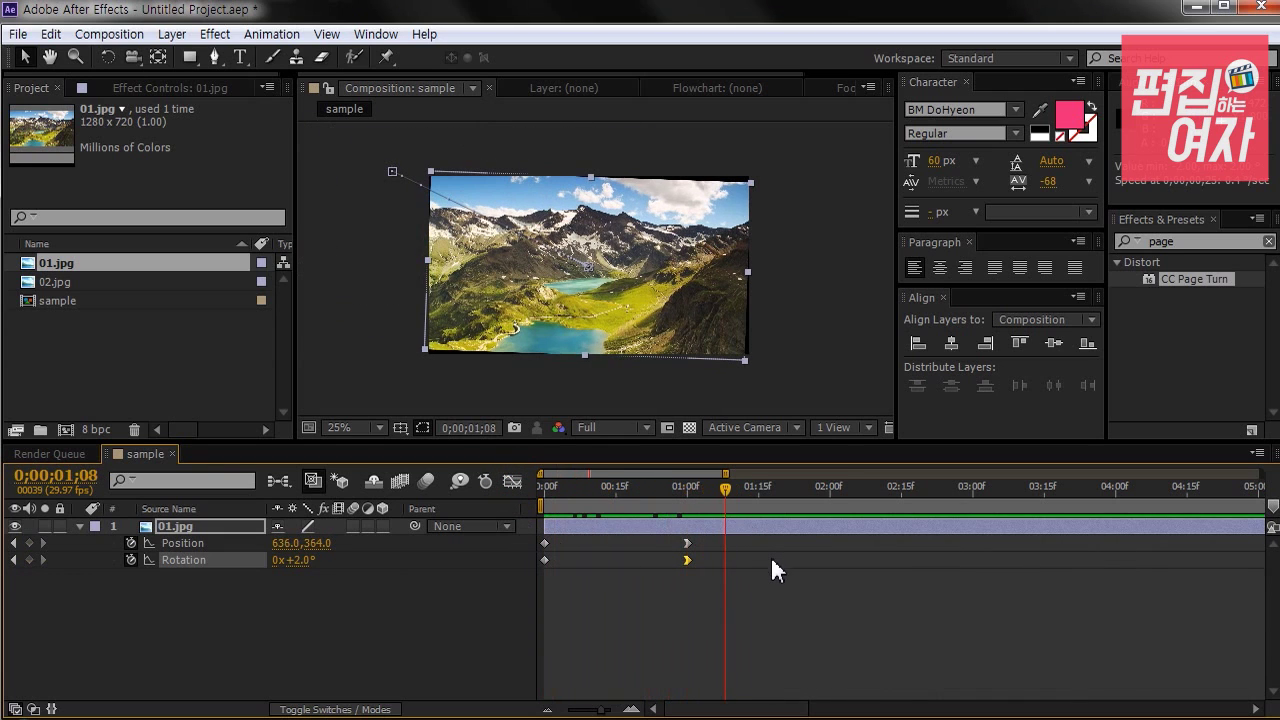
key("minus")
key("minus")
key("minus")
mouse_move(594, 488)
left_mouse_down()
mouse_move(553, 486)
mouse_move(595, 488)
left_mouse_up()
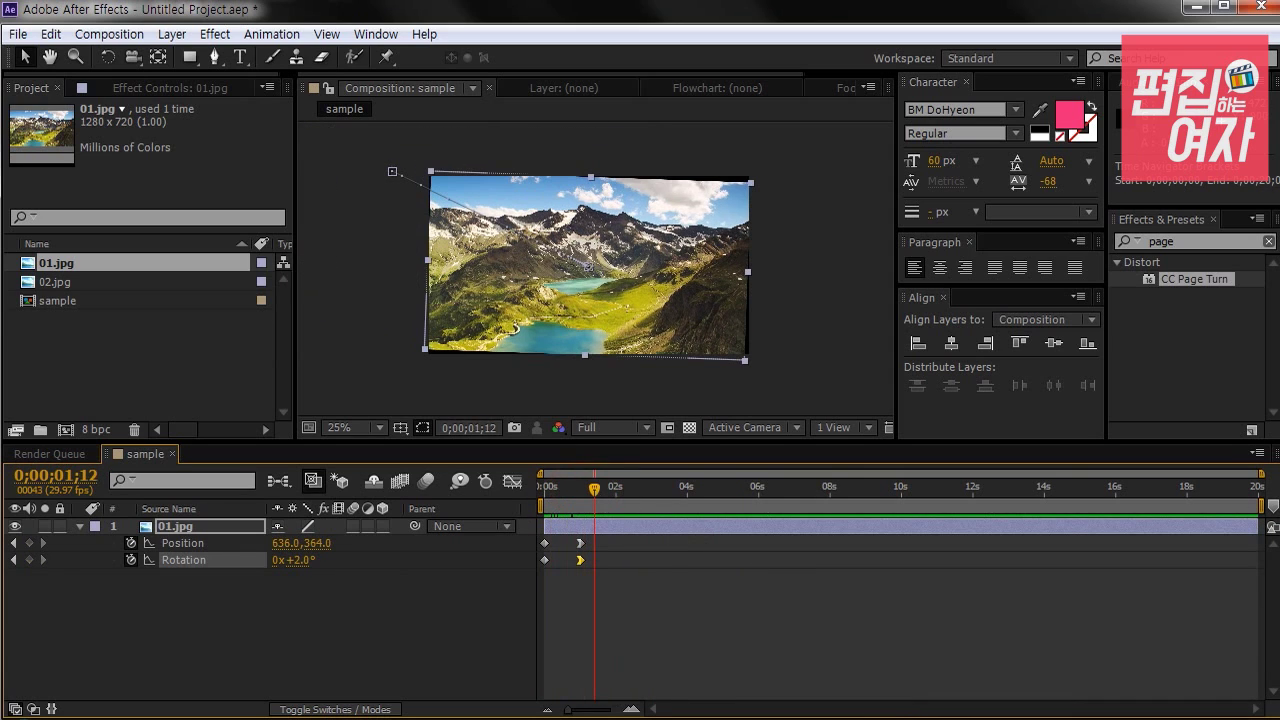
left_click_drag(1262, 507, 604, 507)
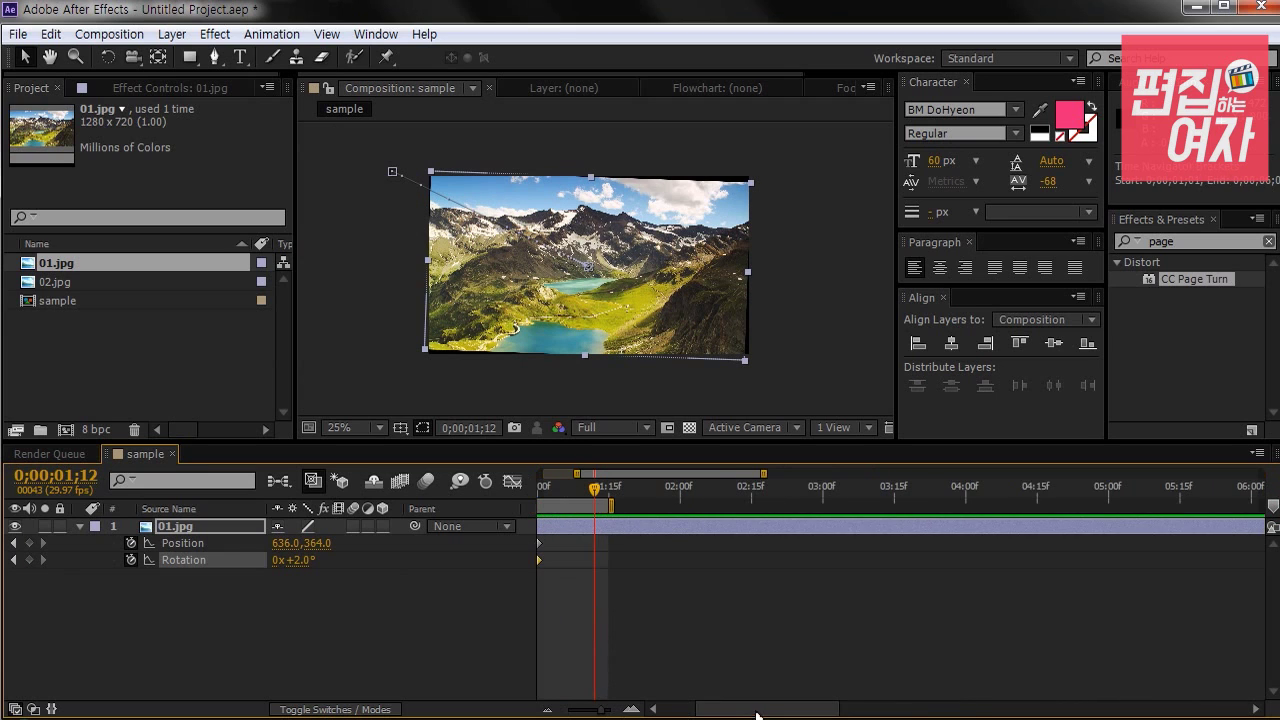
key("equal")
key("equal")
key("equal")
left_click(622, 614)
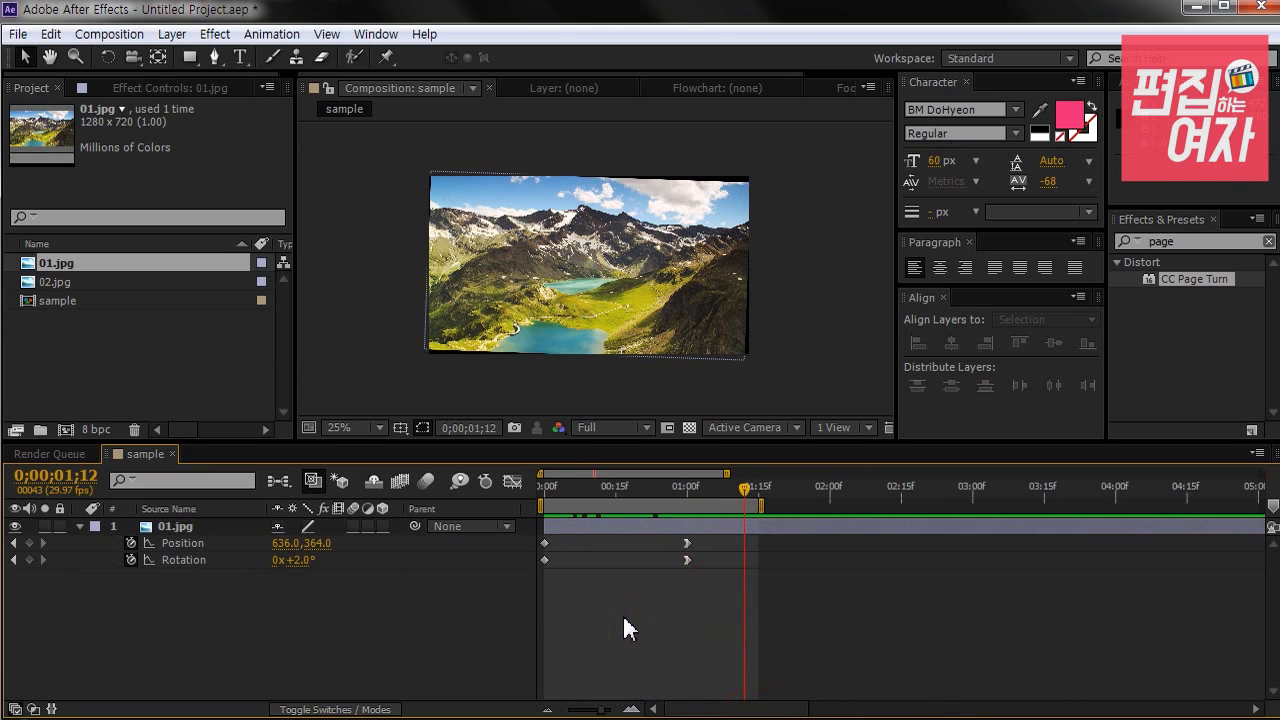
Step: Apply CC Page Turn to 01.jpg, using the Classic UI controls and a Fold Radius of about 114.4
key("space")
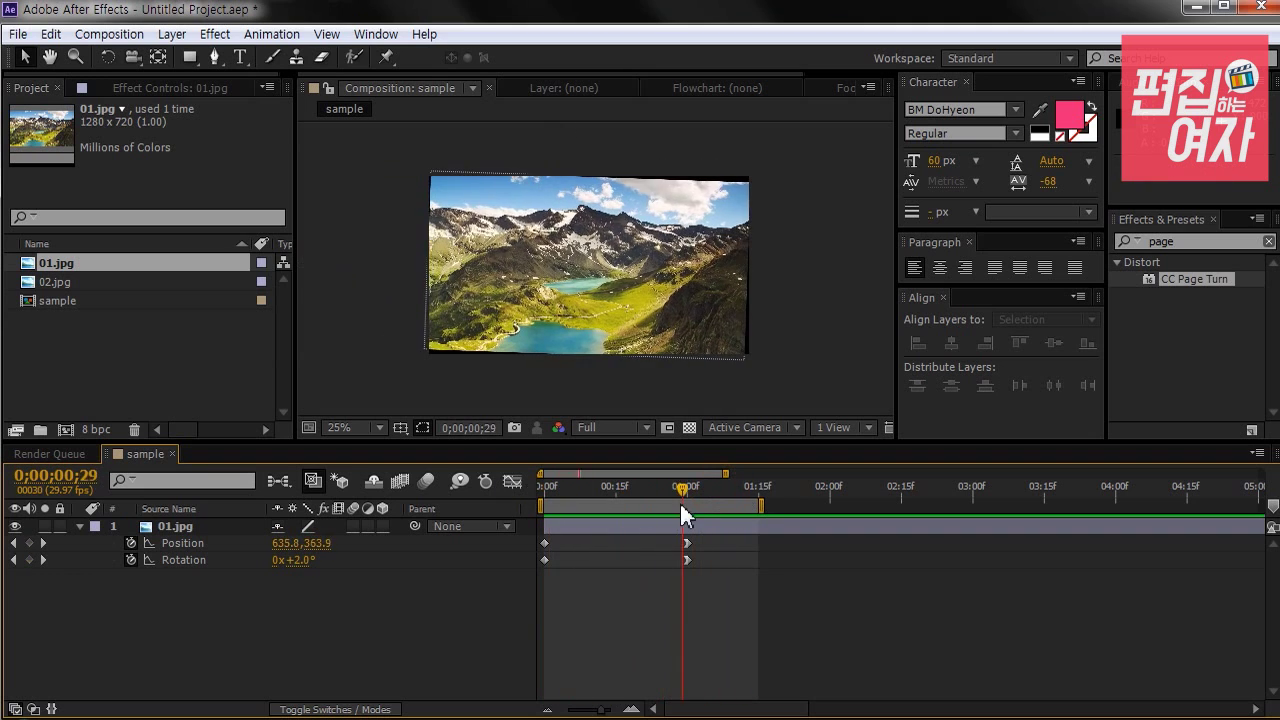
key("k")
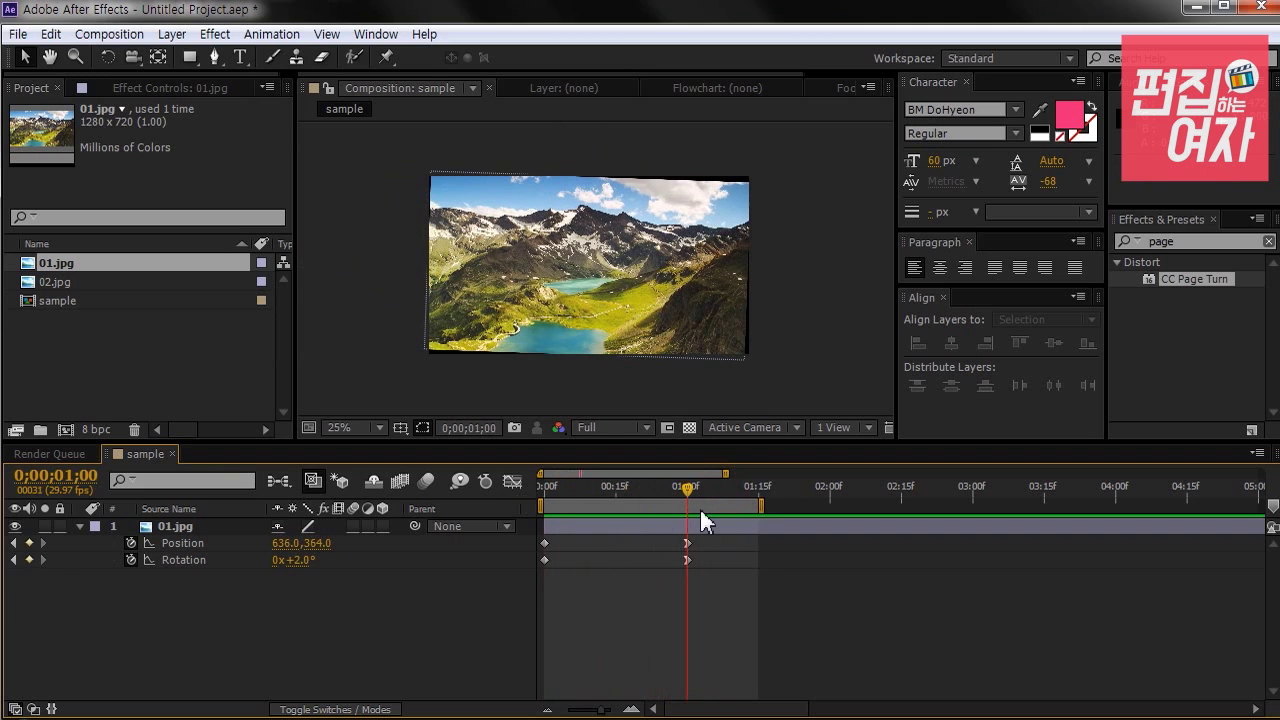
double_click(1185, 280)
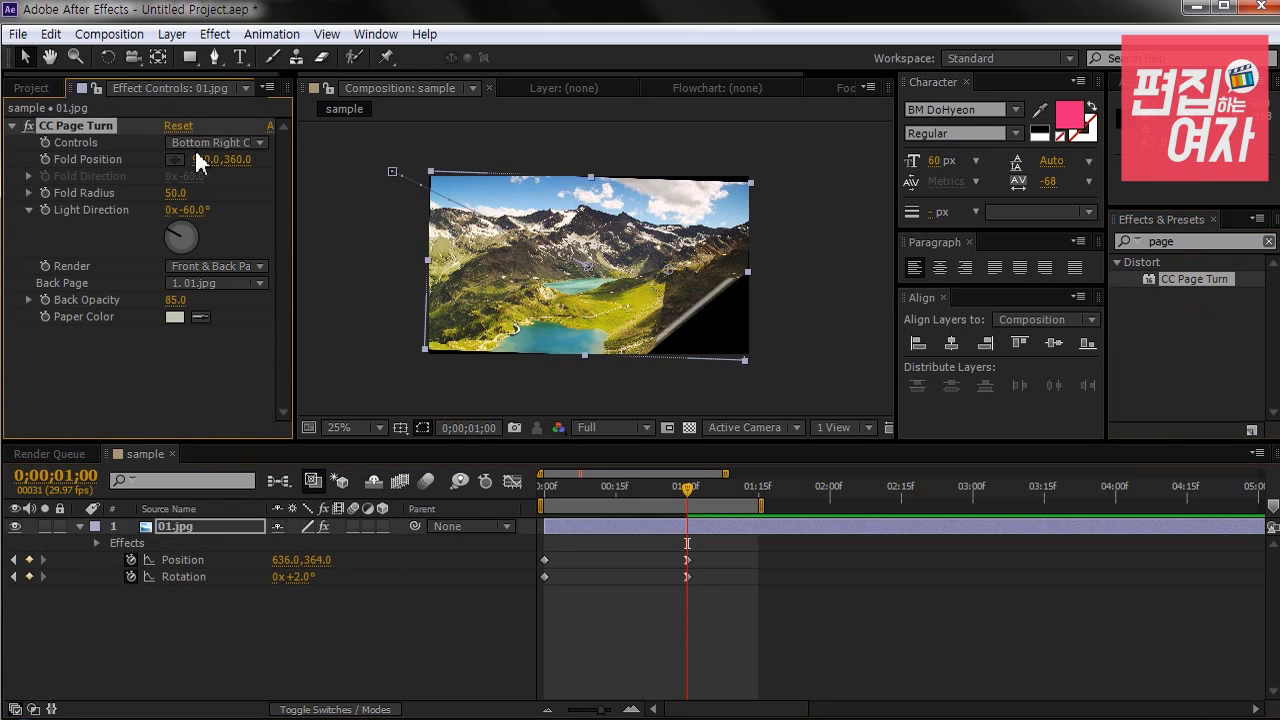
left_click(219, 143)
left_click(225, 166)
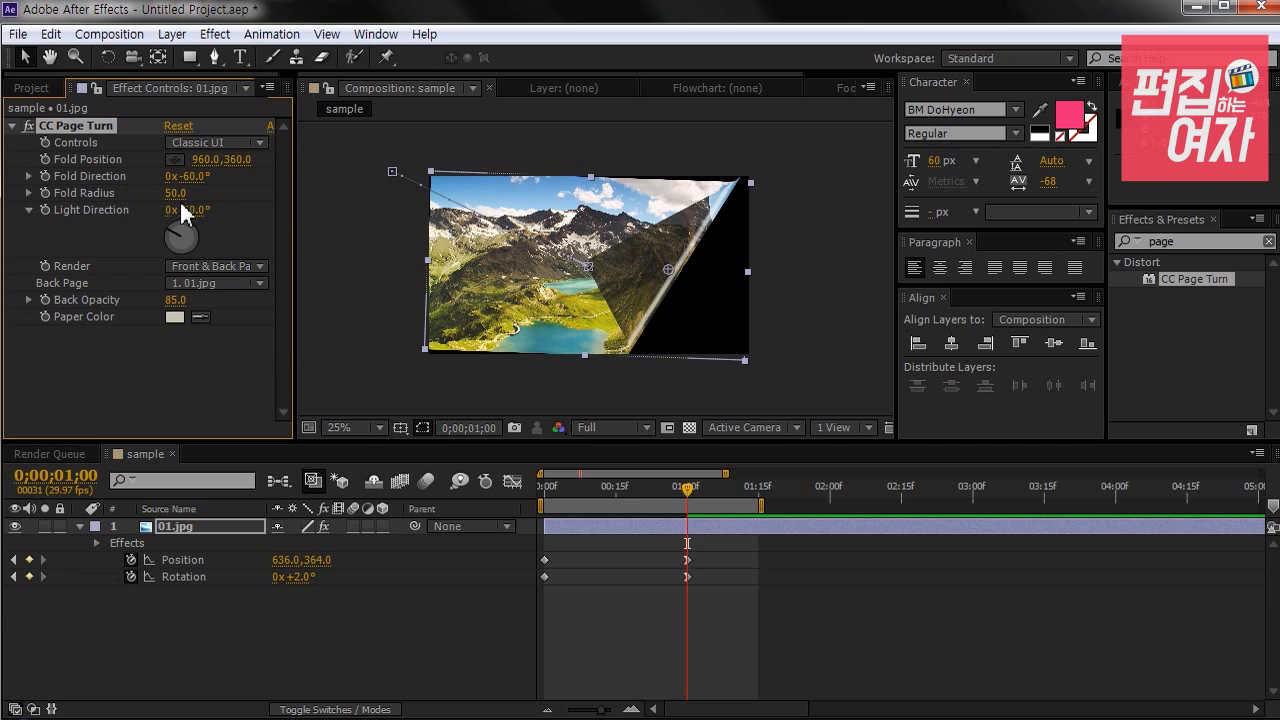
left_click_drag(175, 193, 951, 322)
left_click_drag(175, 193, 210, 210)
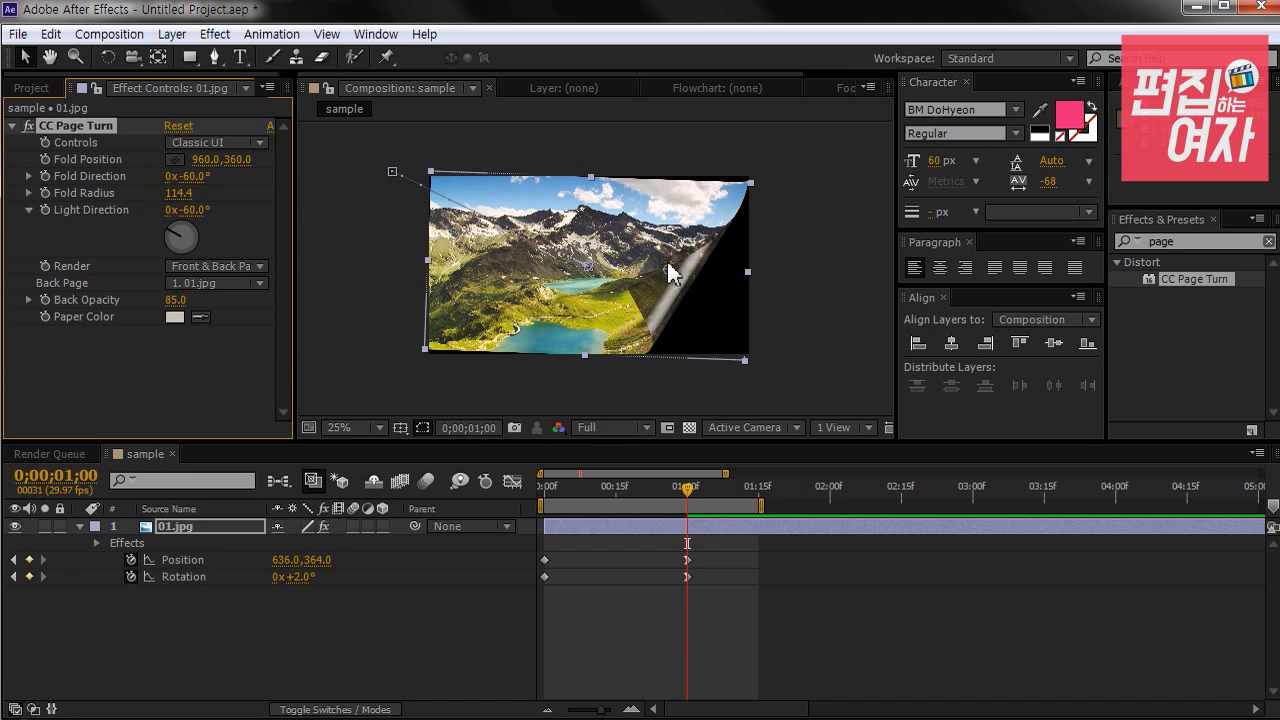
Step: Set the Back Page of CC Page Turn to None and its Back Opacity to 100
left_click(192, 284)
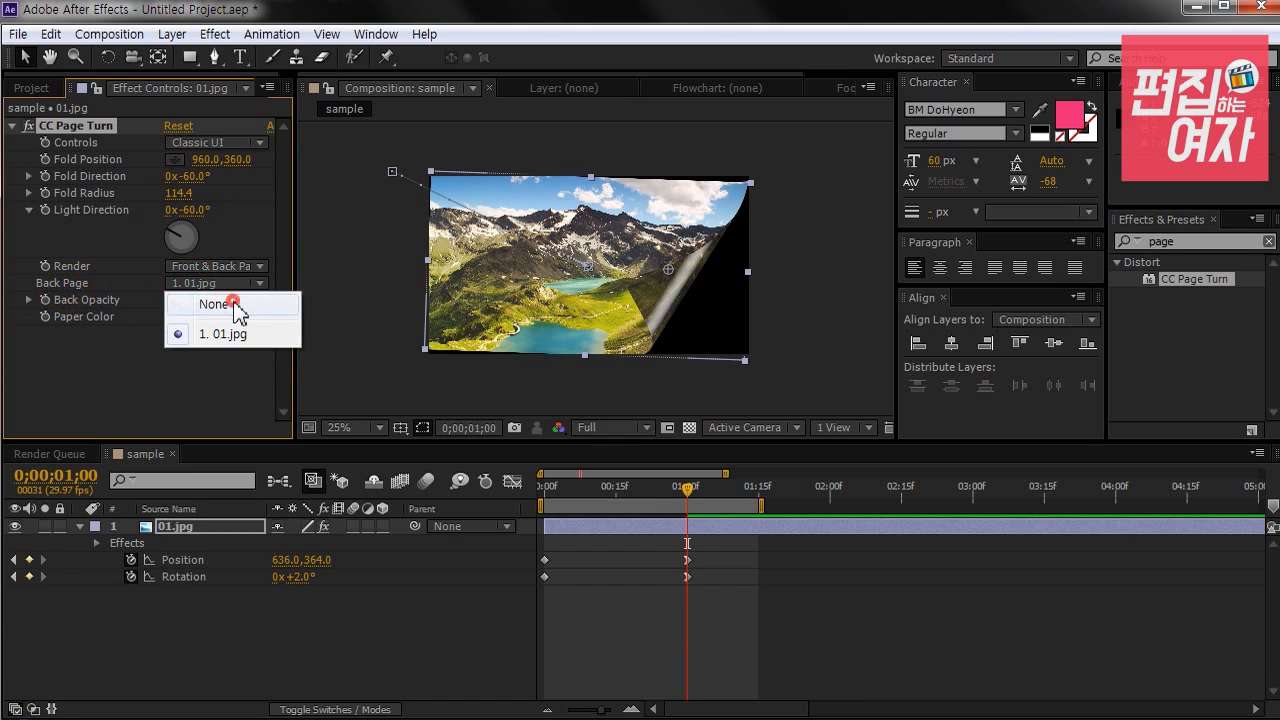
left_click(237, 306)
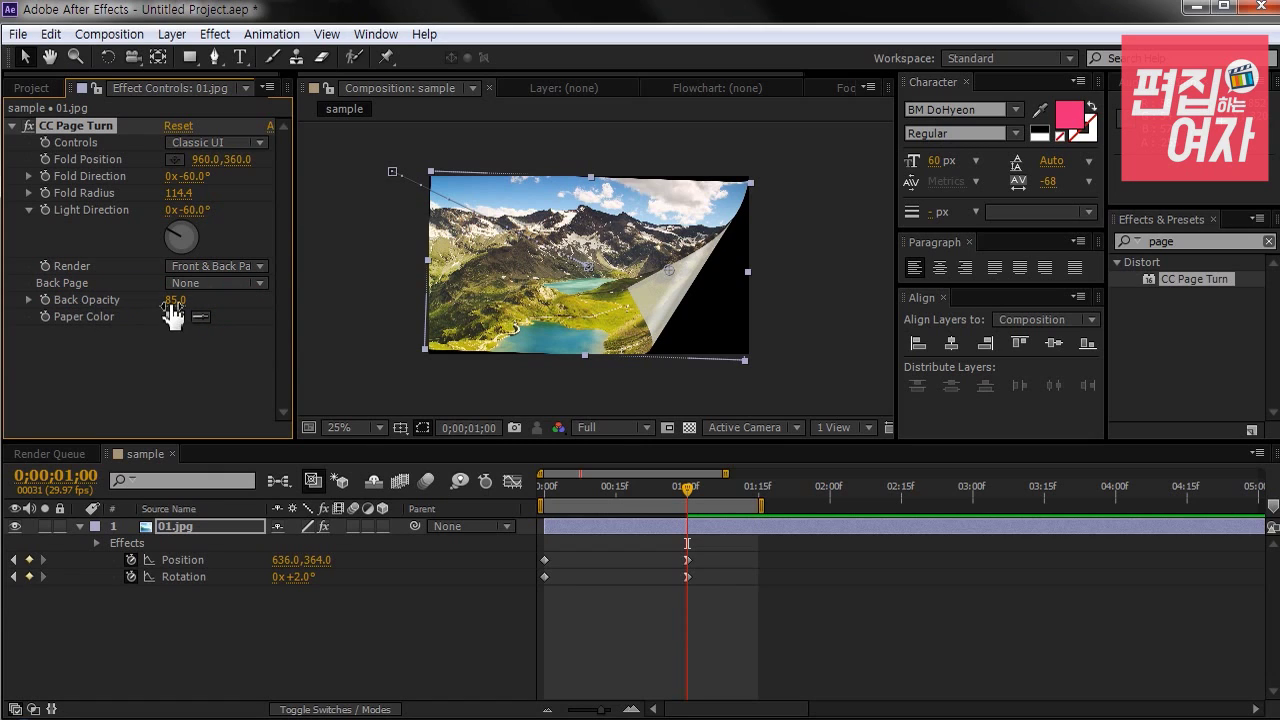
left_click_drag(174, 301, 425, 303)
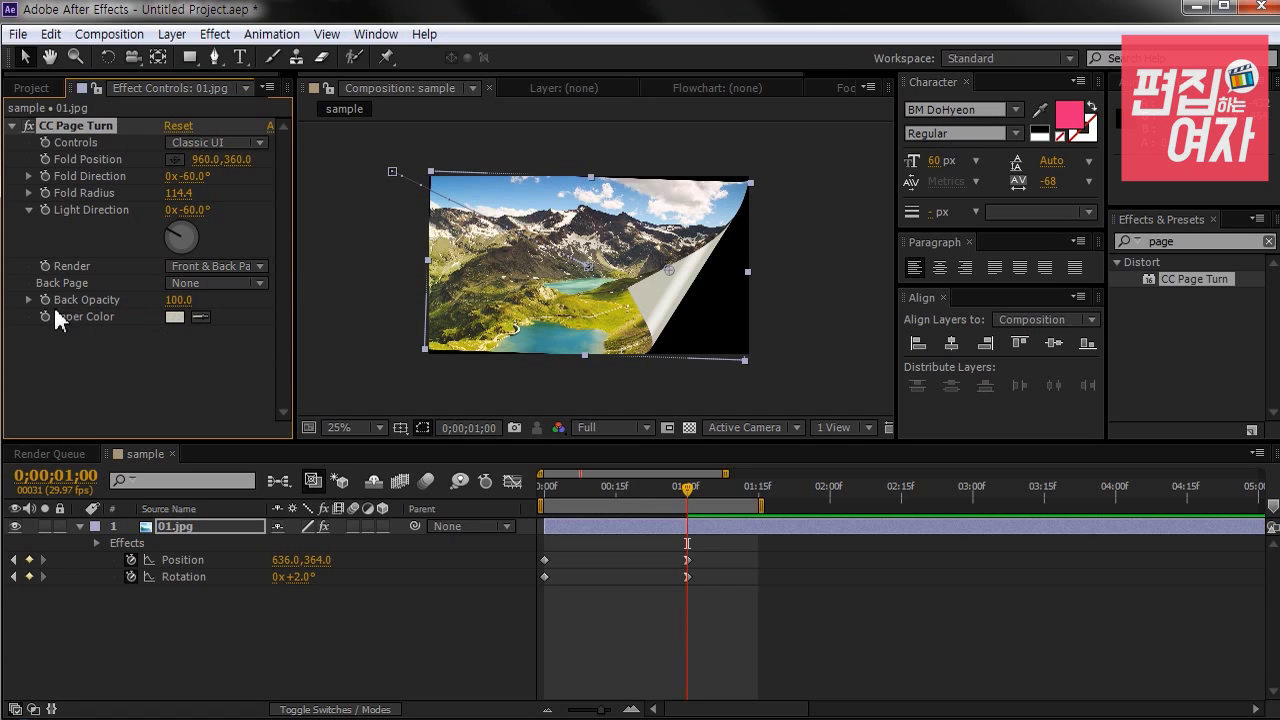
Step: Change the Paper Color of CC Page Turn to a bright red
left_click(175, 317)
left_click(984, 170)
left_click(928, 221)
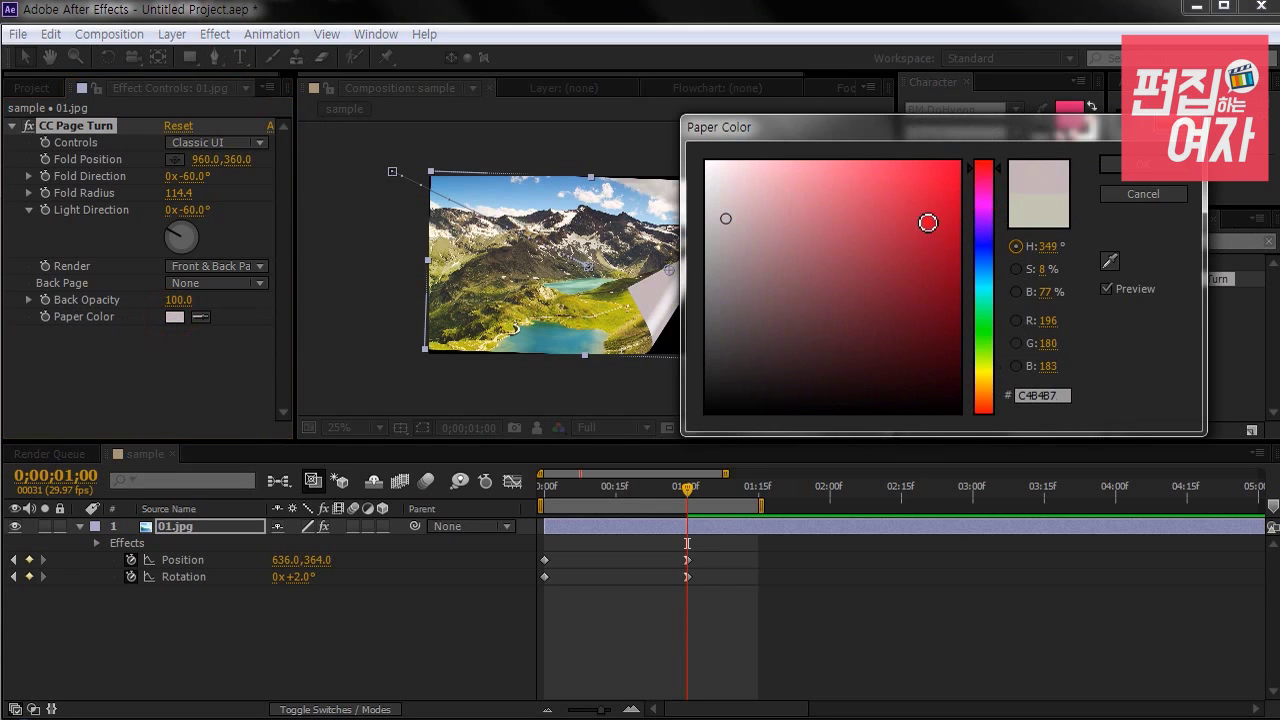
left_click(926, 188)
left_click(1143, 164)
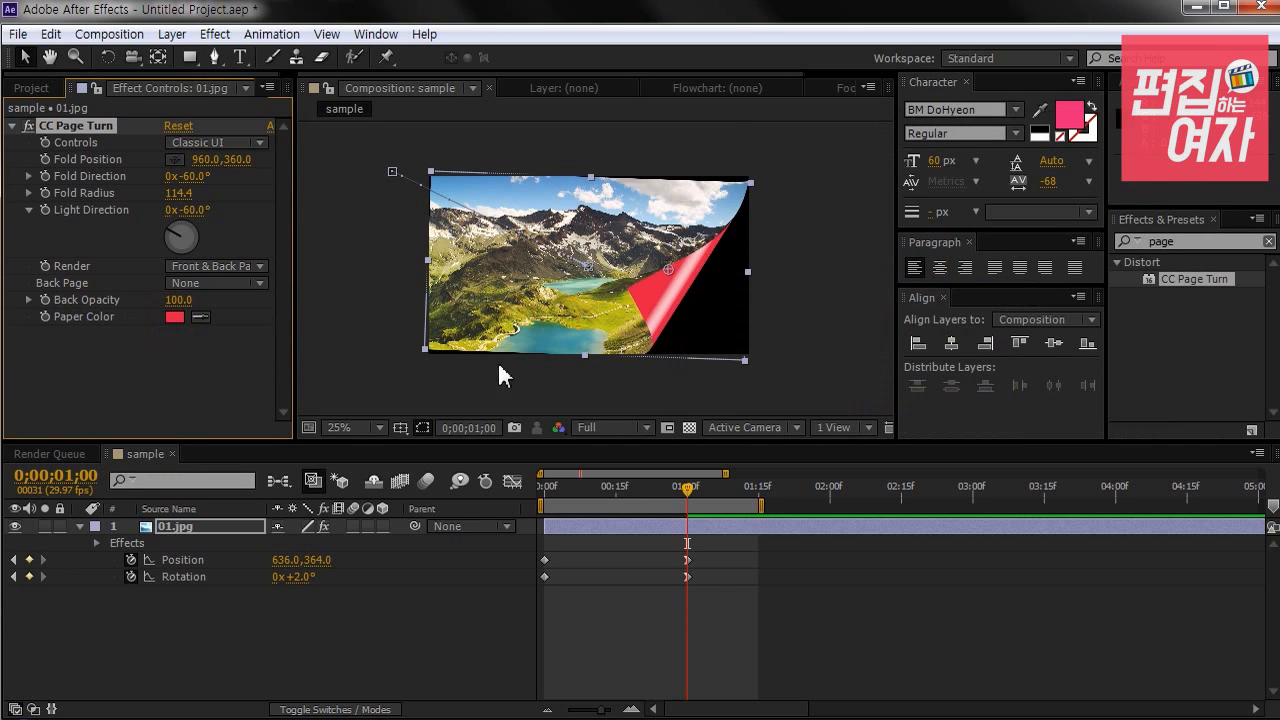
Step: Turn the Light Direction of CC Page Turn to about +116° so the light falls from the opposite side of the fold
scroll(648, 323, "up", 2)
left_click_drag(744, 330, 571, 206)
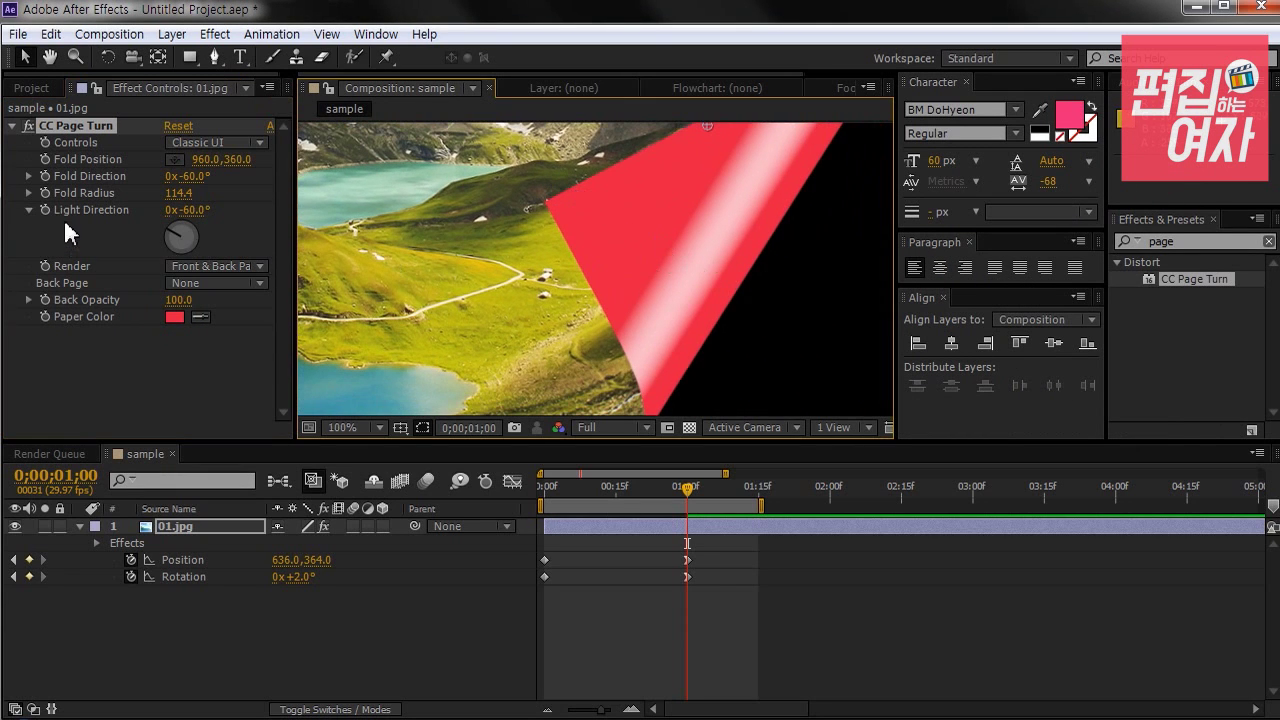
left_click_drag(172, 240, 208, 253)
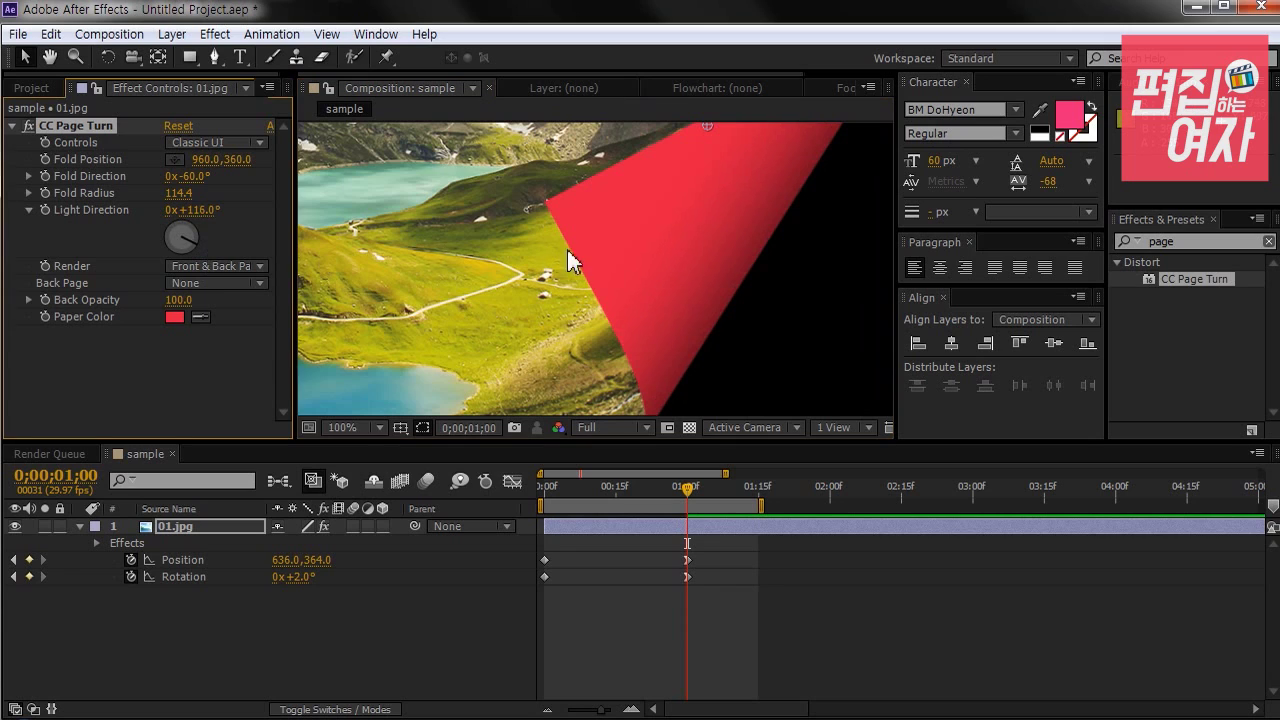
scroll(606, 268, "down", 4)
left_click_drag(644, 278, 677, 311)
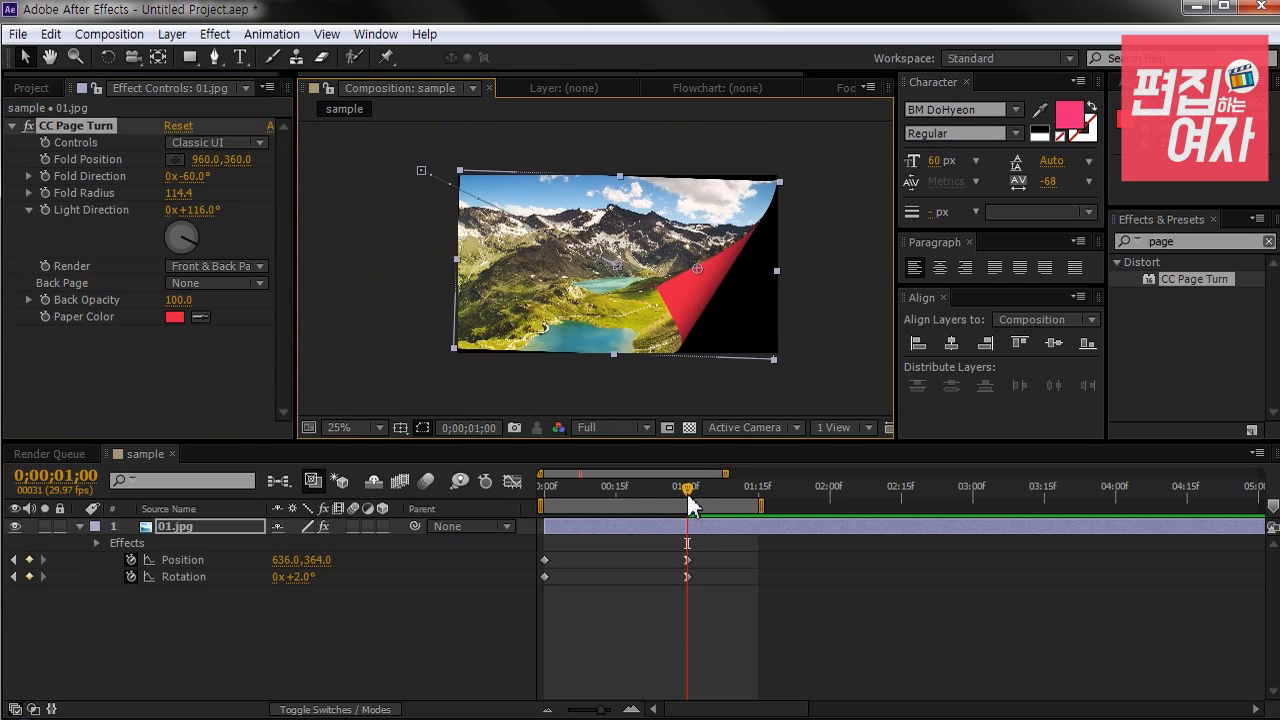
Step: At time 0, move the CC Page Turn Fold Position to about 432, 63 and start keyframing it
left_click_drag(686, 491, 622, 511)
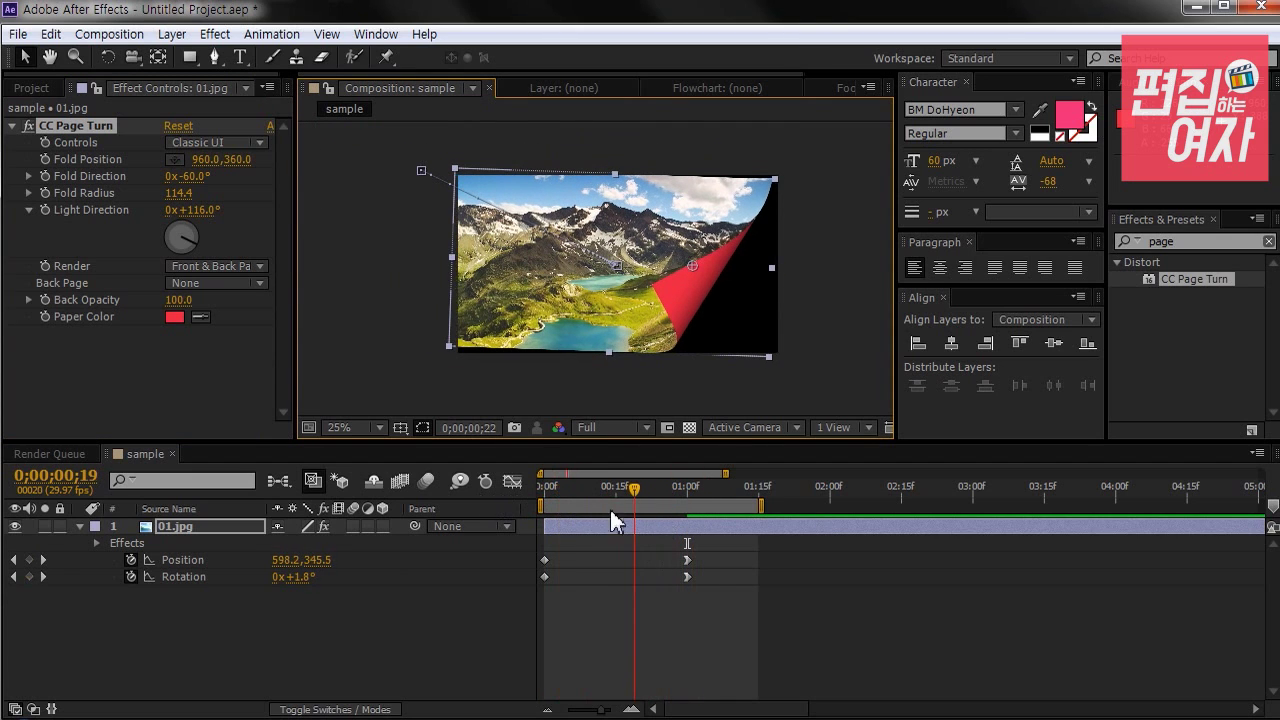
key("Home")
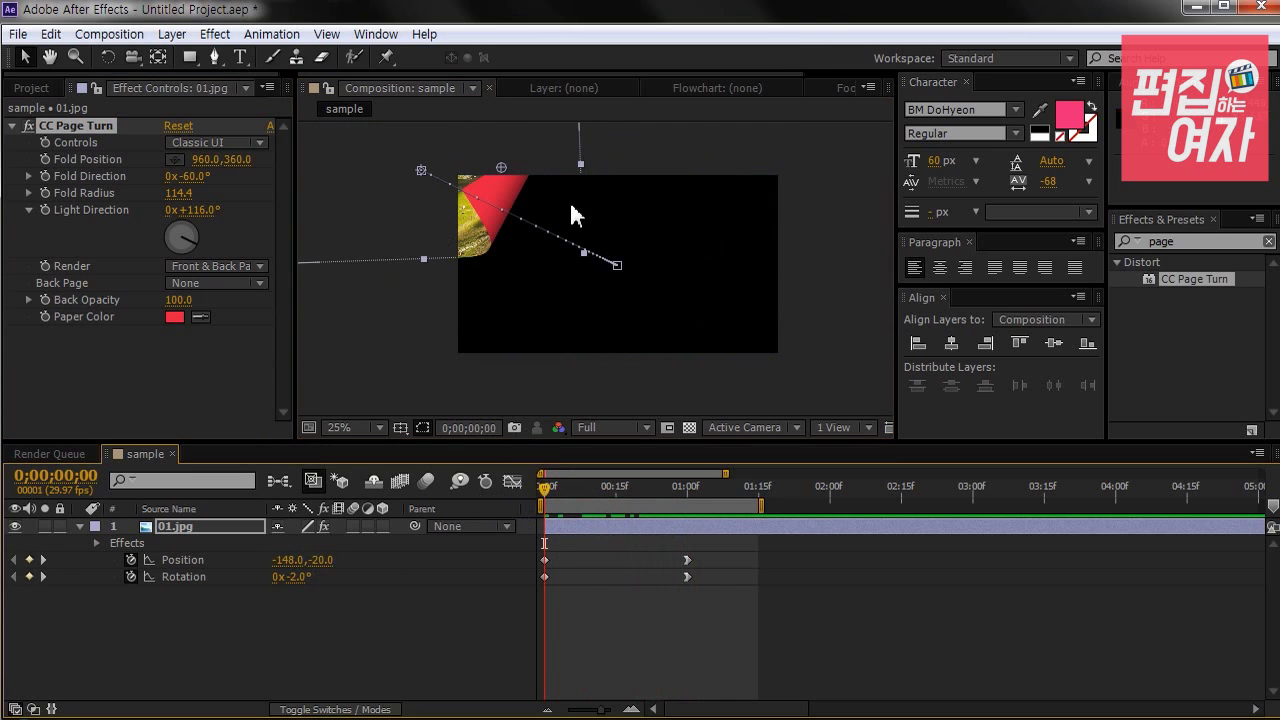
left_click_drag(567, 487, 535, 490)
left_click_drag(681, 323, 703, 326)
scroll(593, 234, "up", 2)
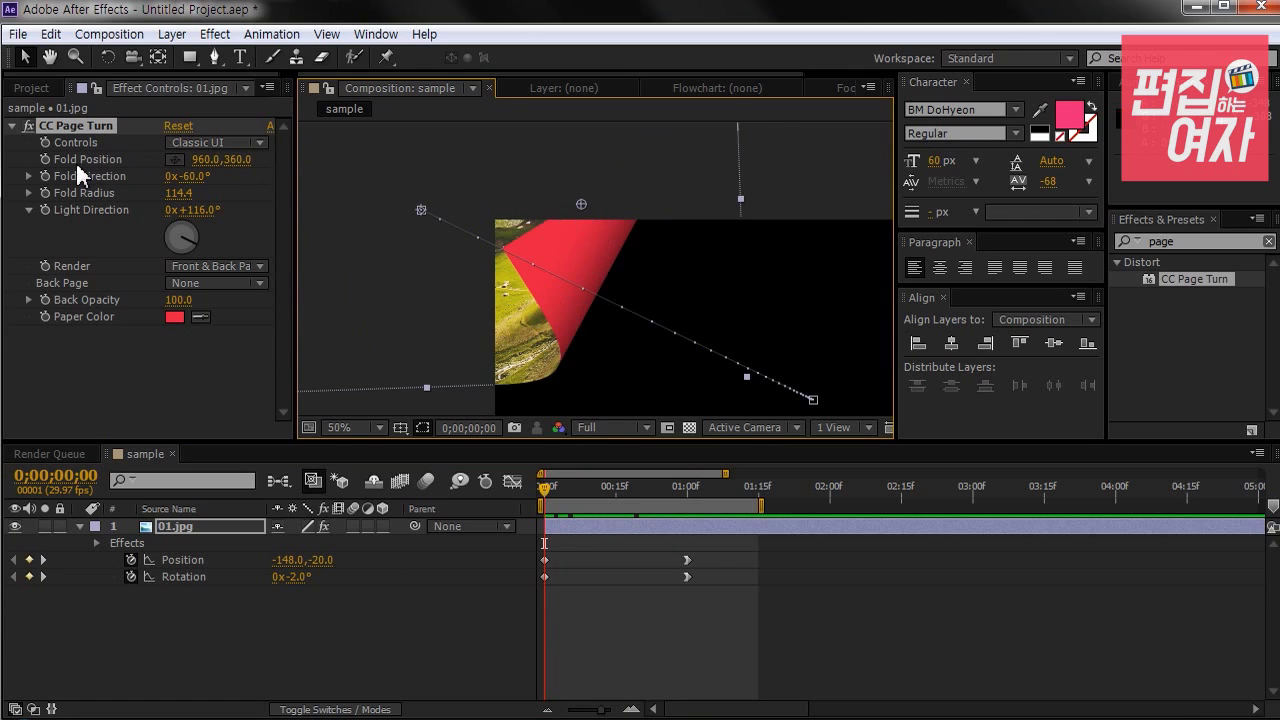
left_click(174, 157)
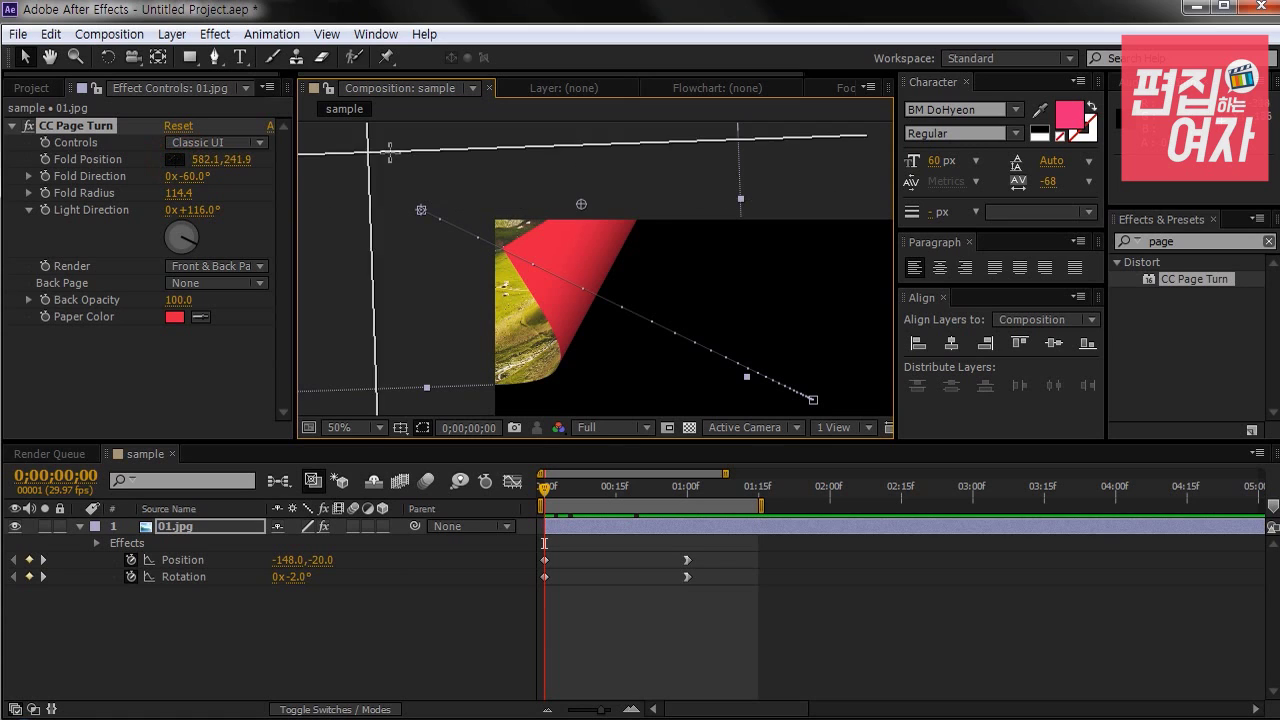
left_click(587, 209)
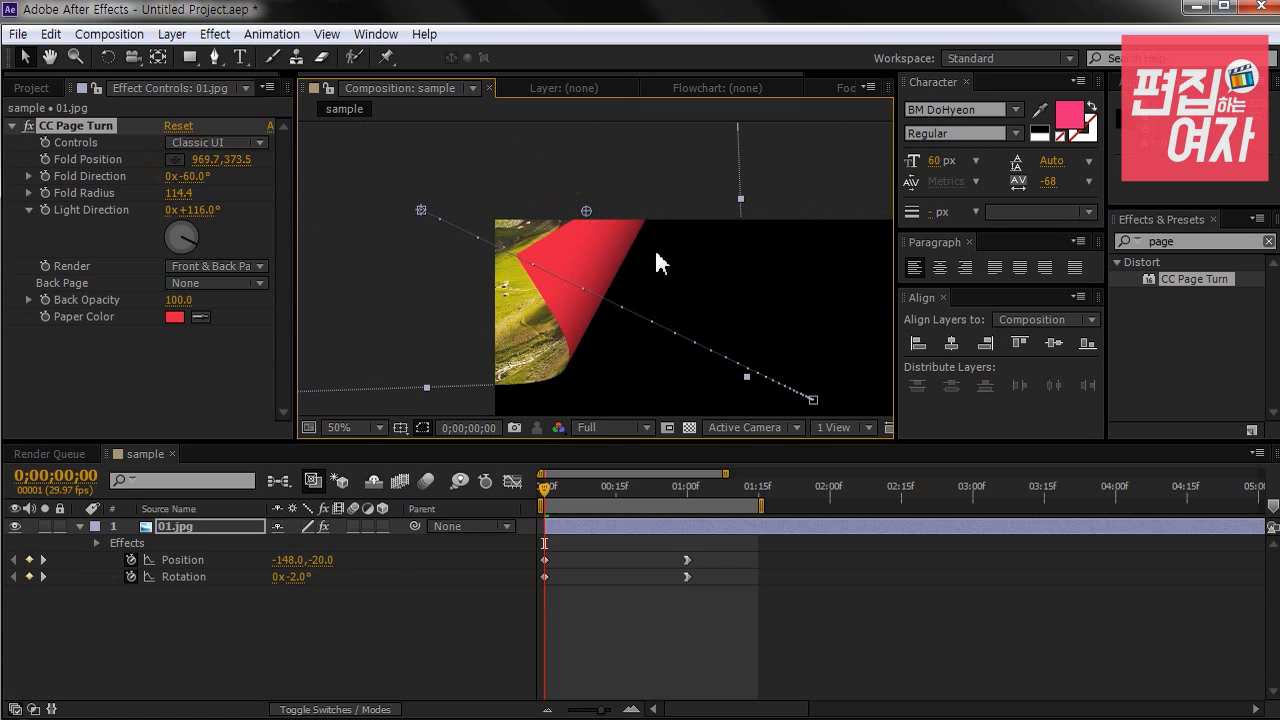
scroll(658, 248, "down", 2)
left_click_drag(714, 250, 730, 239)
left_click_drag(650, 241, 537, 188)
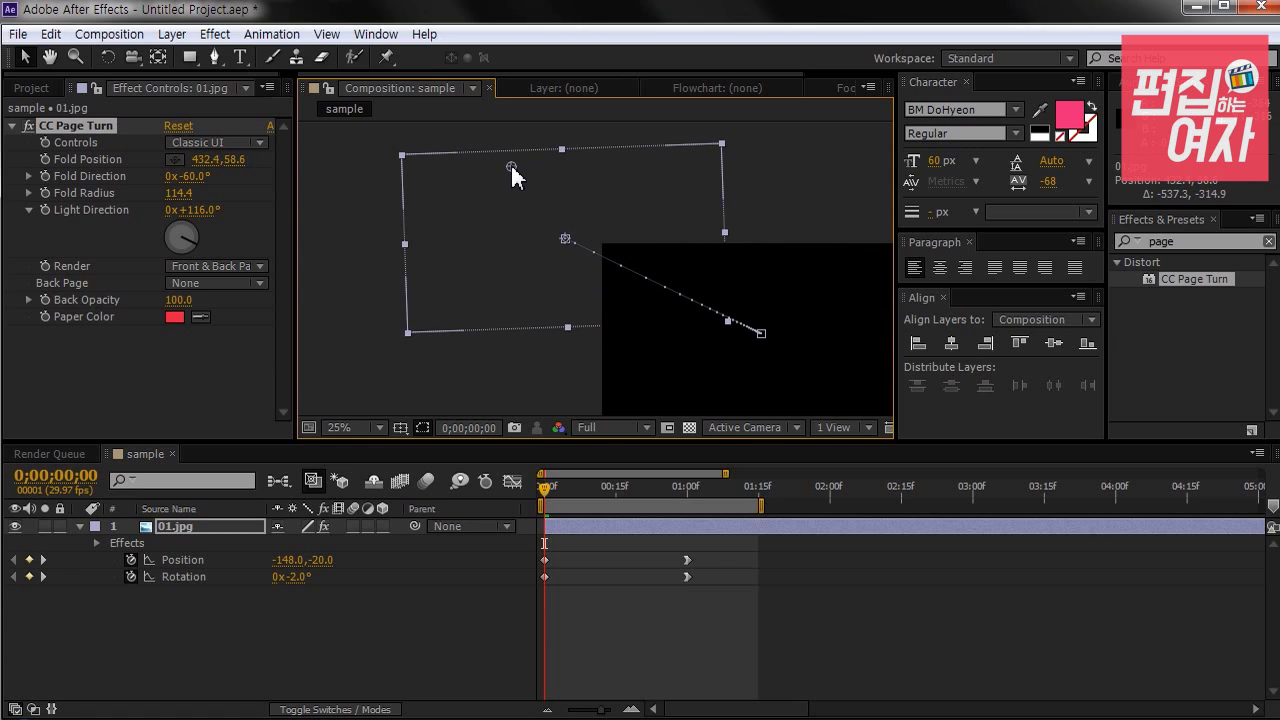
left_click(45, 159)
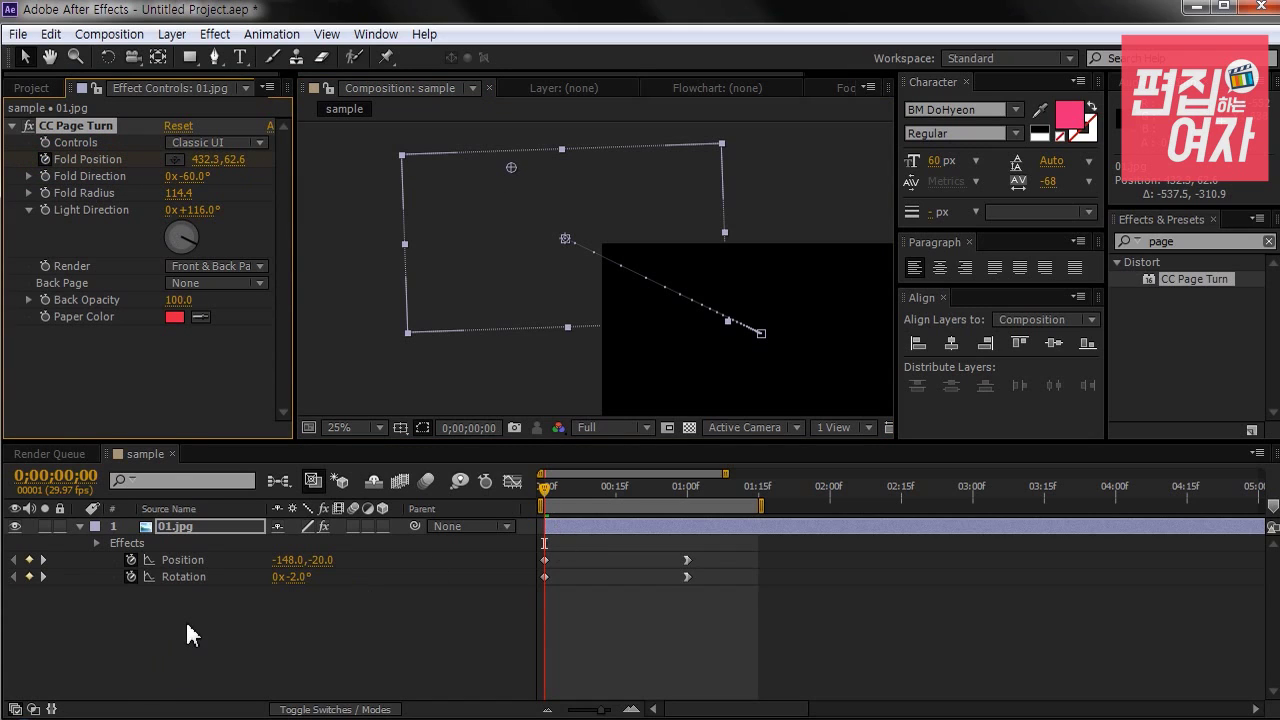
Step: At one second, move the Fold Position of 01.jpg beyond the image's lower-right corner, to about 1411, 801, as a second keyframe
left_click(197, 533)
key("u")
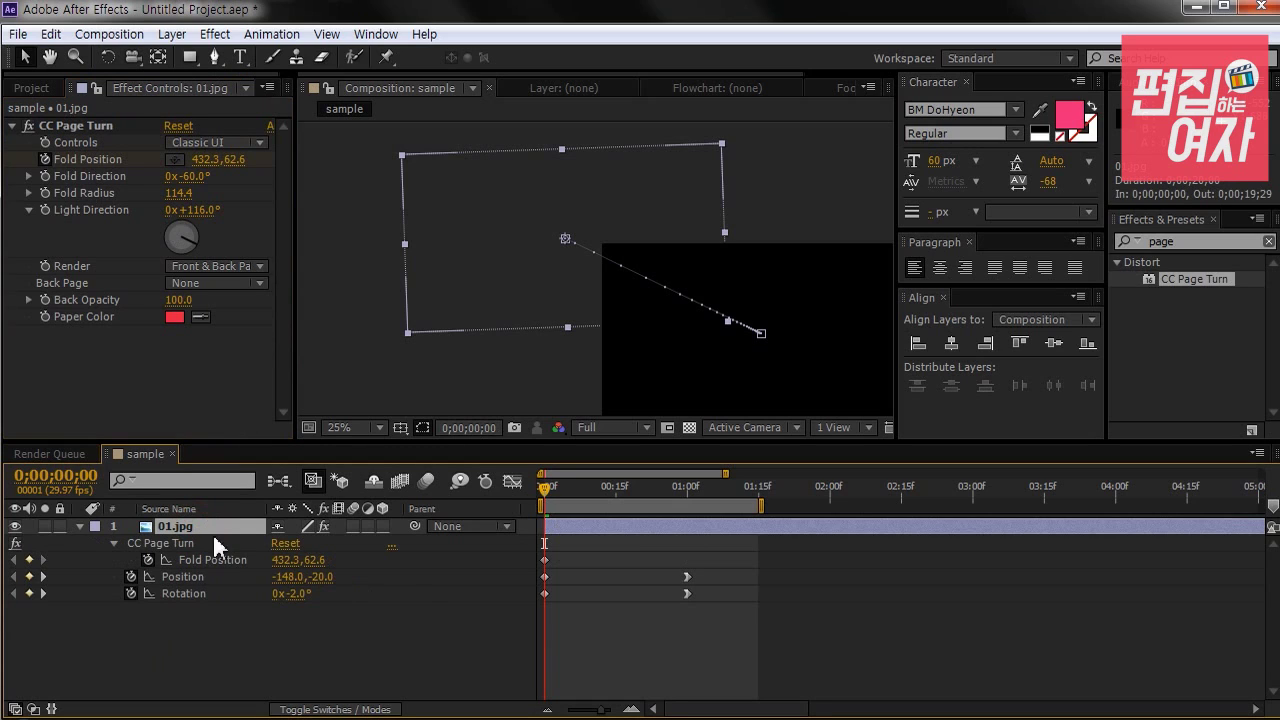
left_click(219, 561)
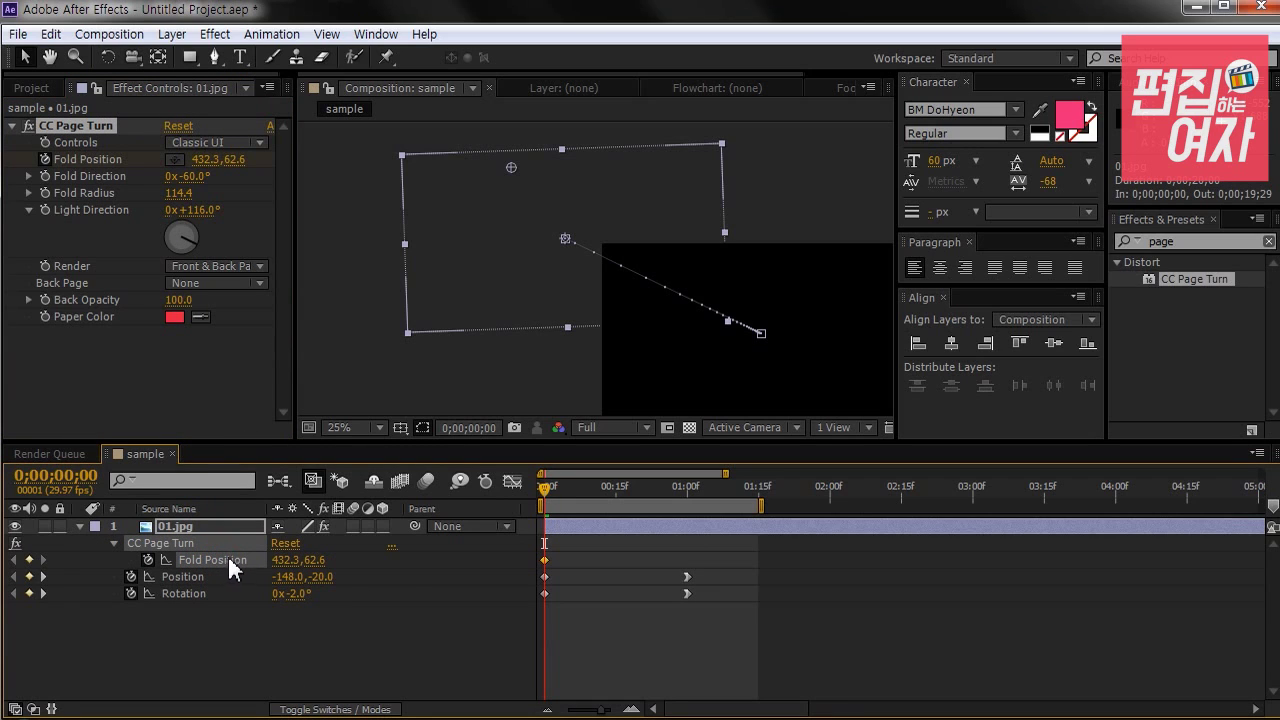
left_click_drag(559, 490, 686, 490)
left_click_drag(768, 380, 752, 314)
left_click_drag(793, 356, 785, 370)
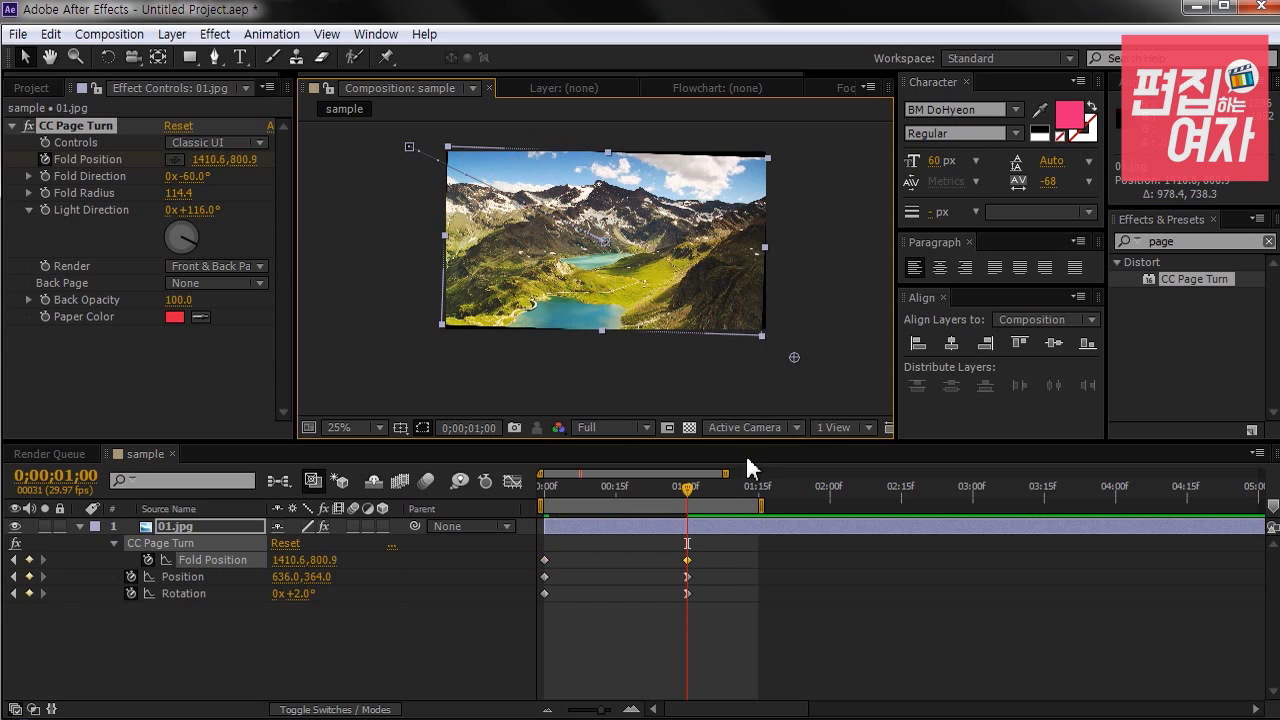
Step: Apply Easy Ease In to the one-second Fold Position keyframe and preview the page-turn entrance from the start
right_click(689, 563)
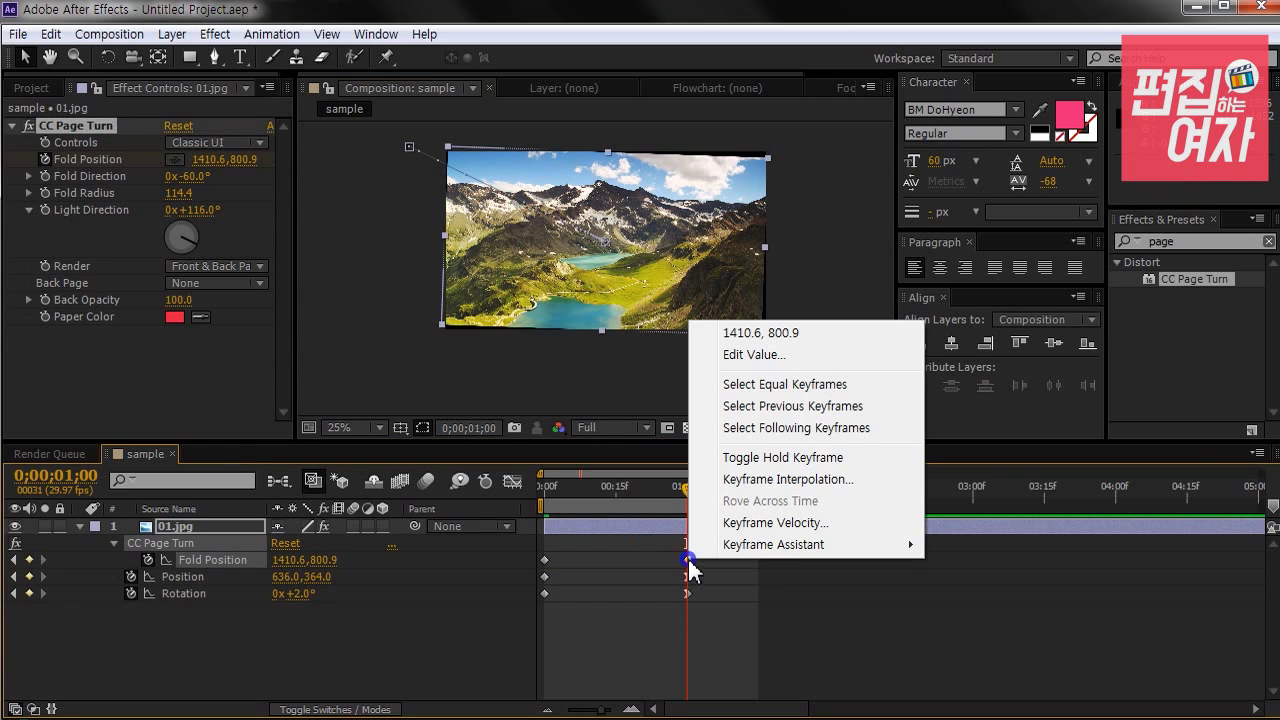
mouse_move(791, 551)
left_click(983, 606)
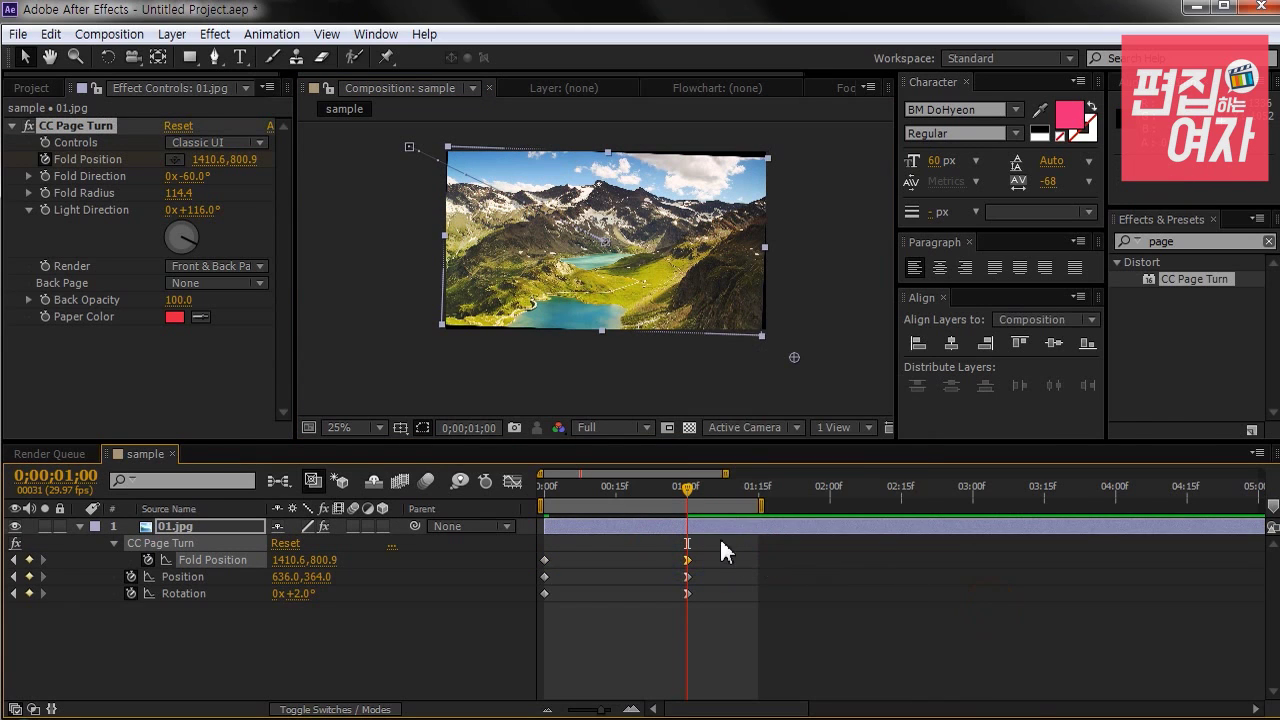
left_click(546, 486)
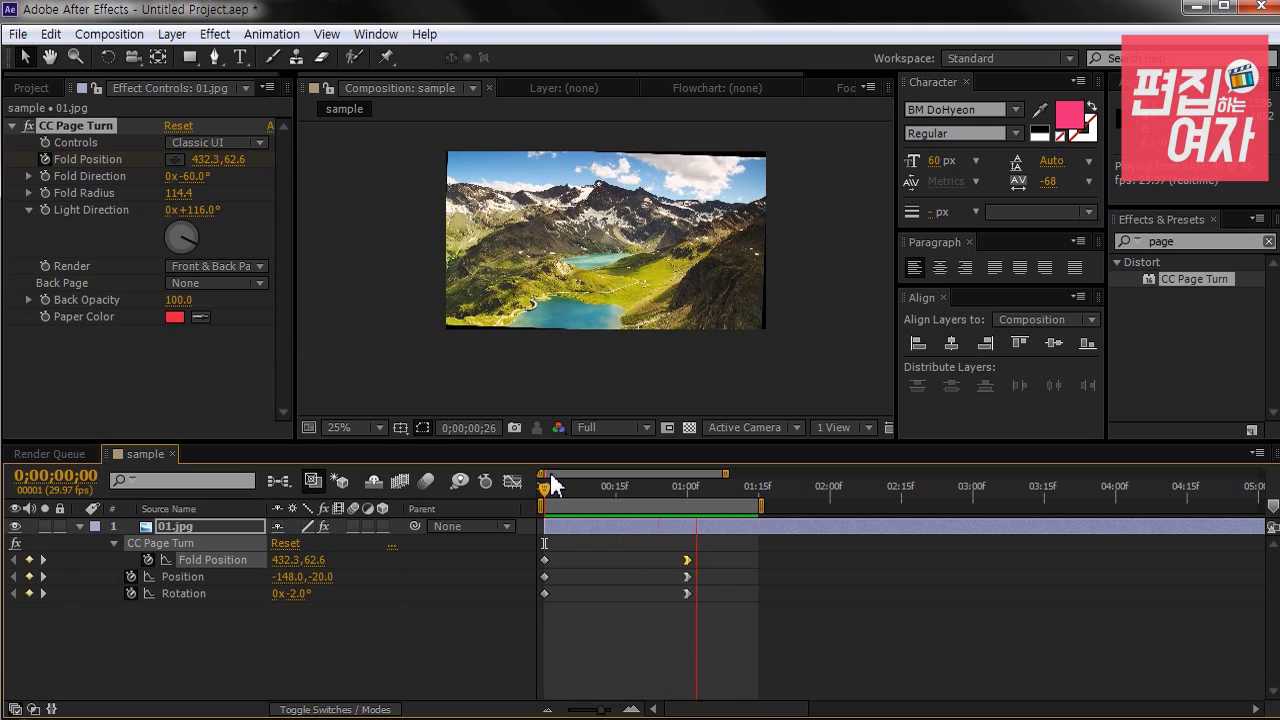
key("space")
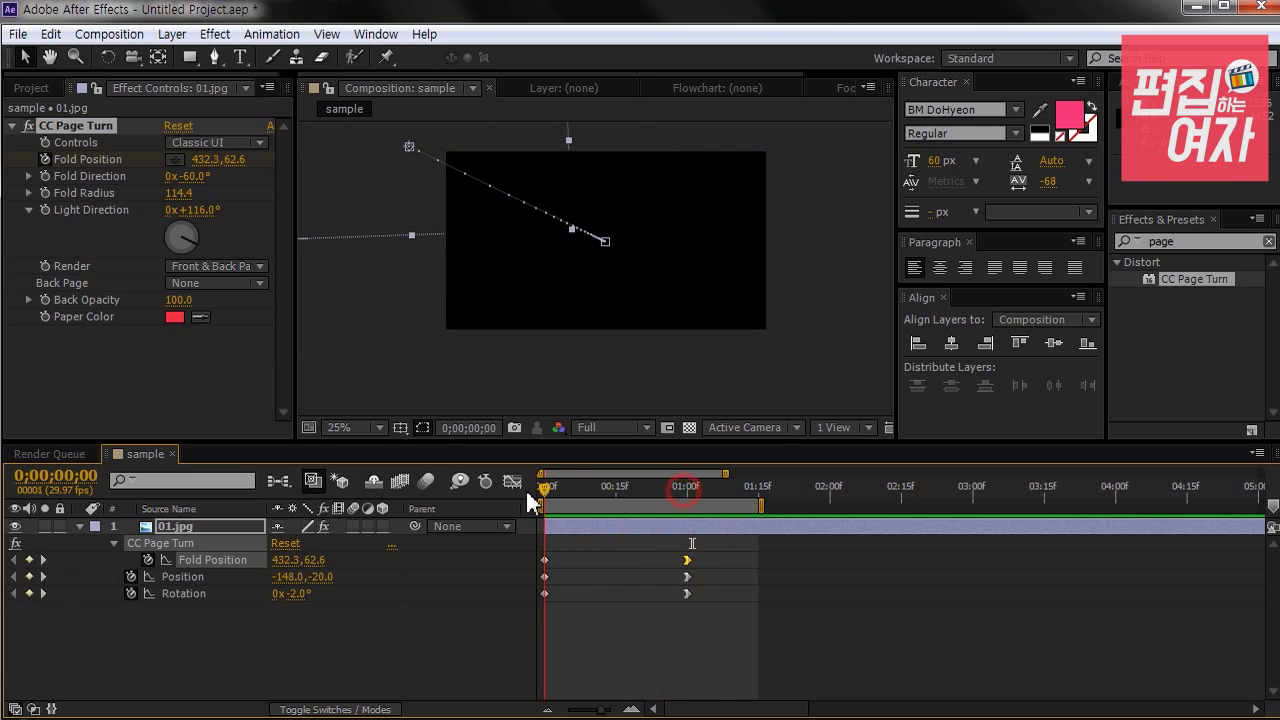
Step: Add 02.jpg to the sample composition above 01.jpg and shift its layer to start at 0;00;01;00
left_click_drag(545, 488, 688, 488)
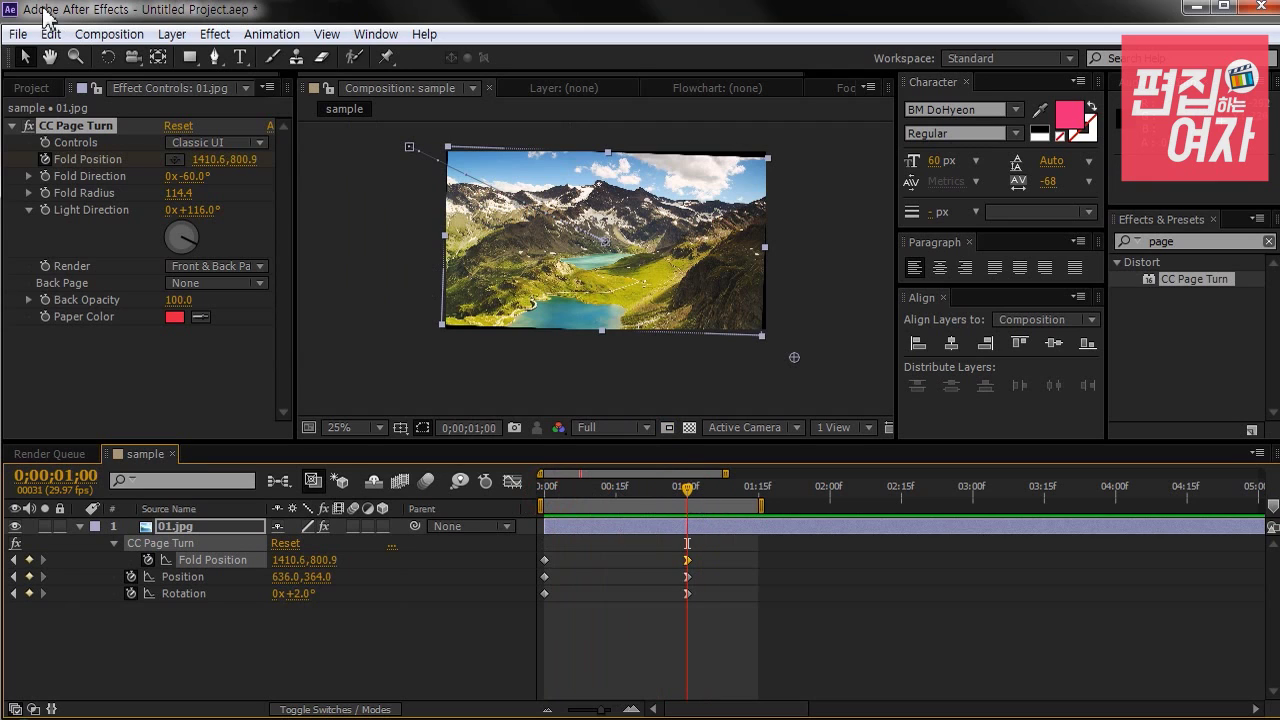
left_click(35, 87)
left_click(60, 300)
left_click_drag(56, 288, 172, 512)
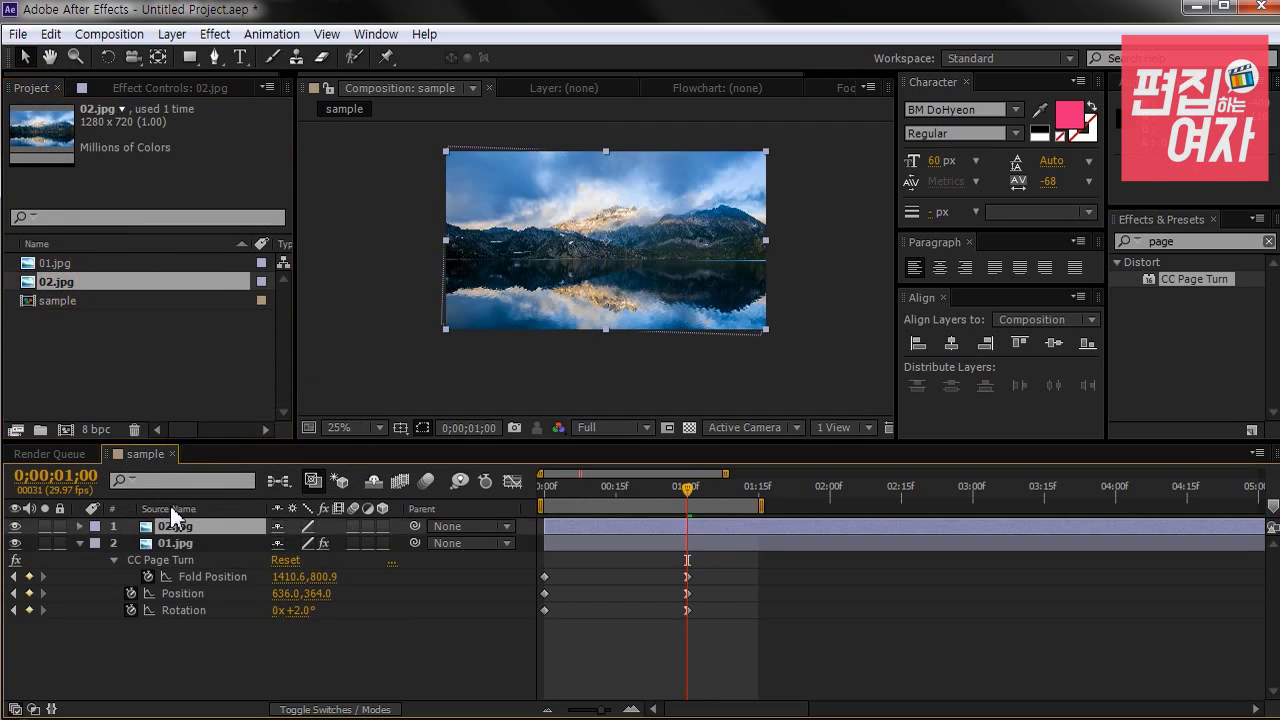
left_click_drag(582, 526, 724, 530)
left_click(675, 491)
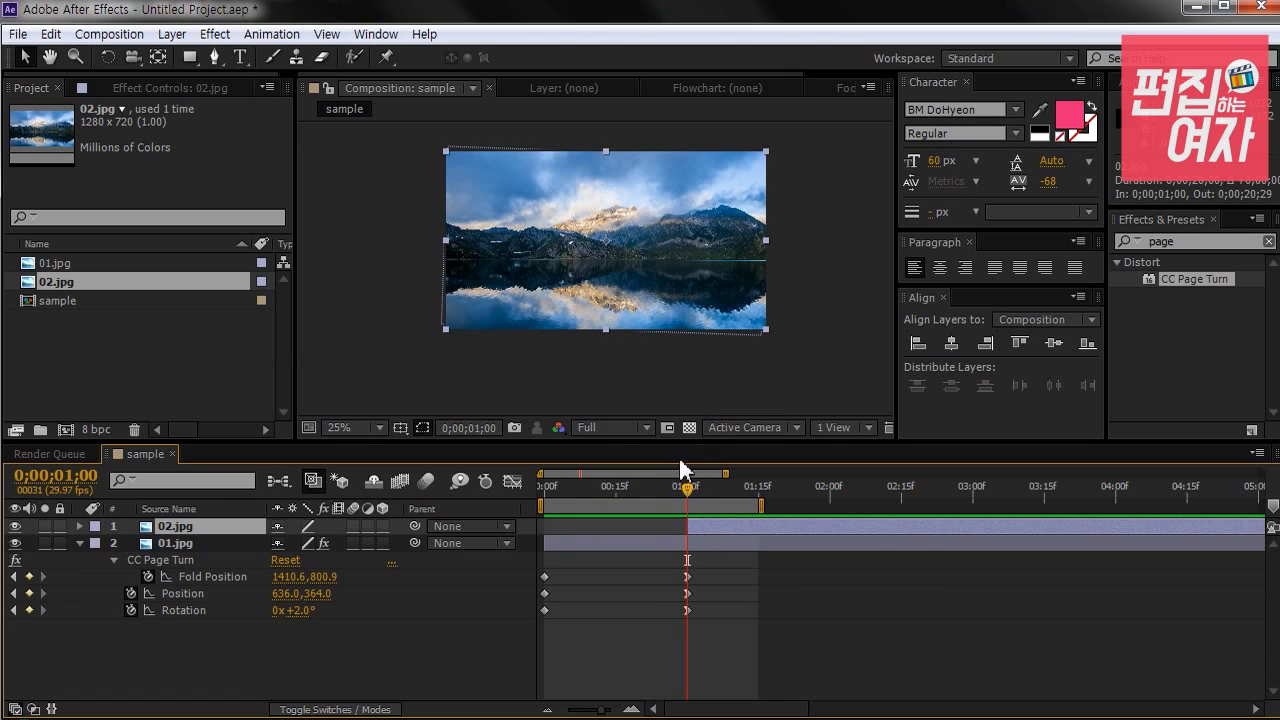
Step: Move 02.jpg past the frame's upper-right corner, to Position 1632, -84, and set a Position keyframe at one second
key("p")
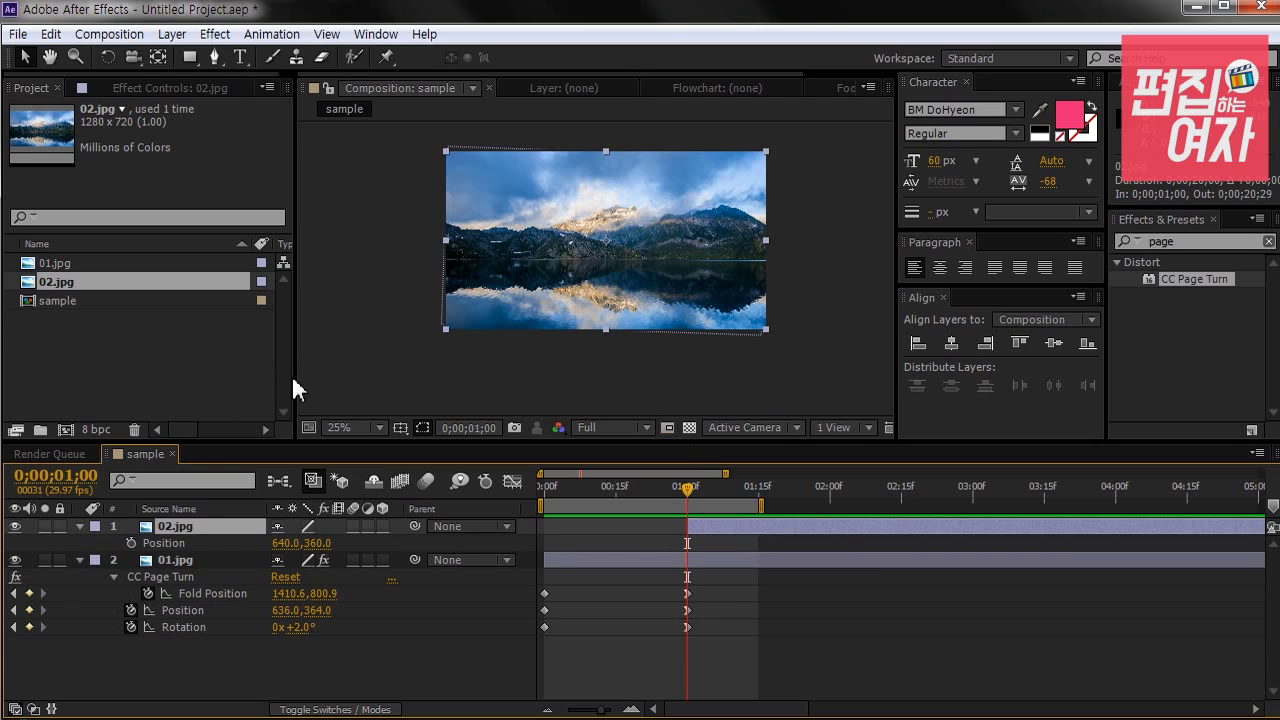
left_click_drag(680, 325, 771, 219)
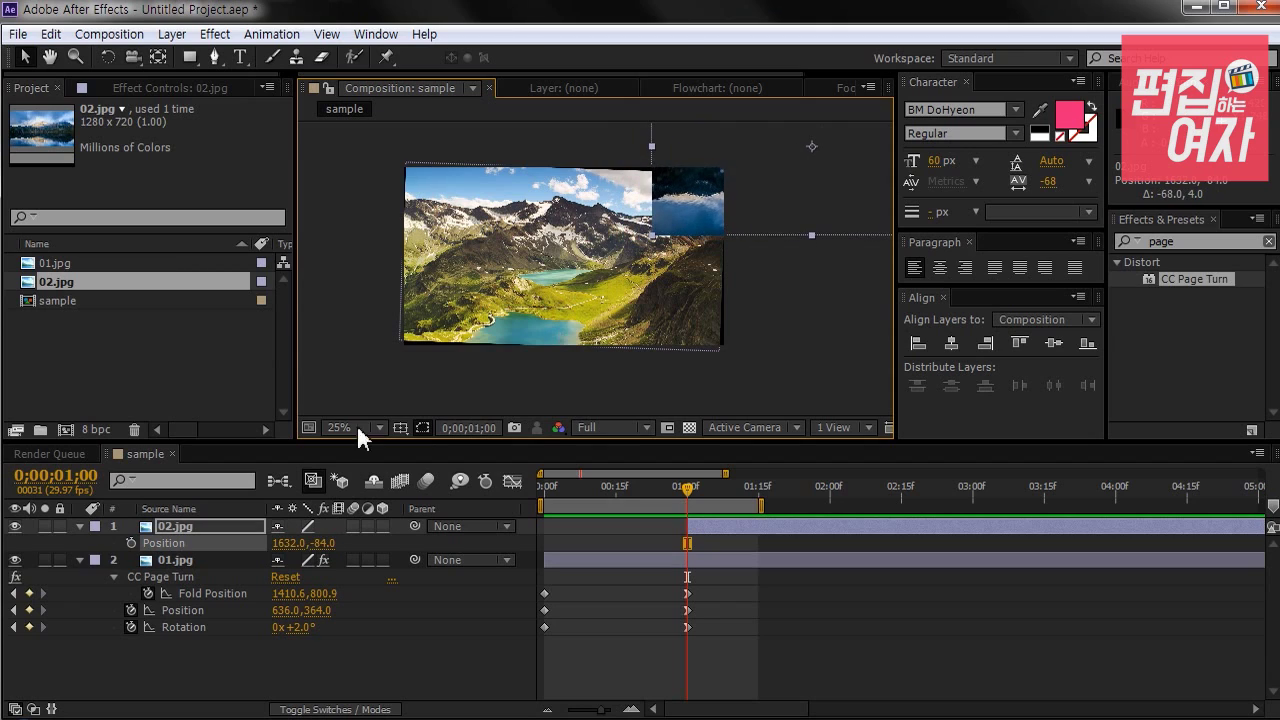
left_click(130, 543)
Step: Set a Rotation keyframe for 02.jpg at one second and move the current time to 0;00;02;00
key("r")
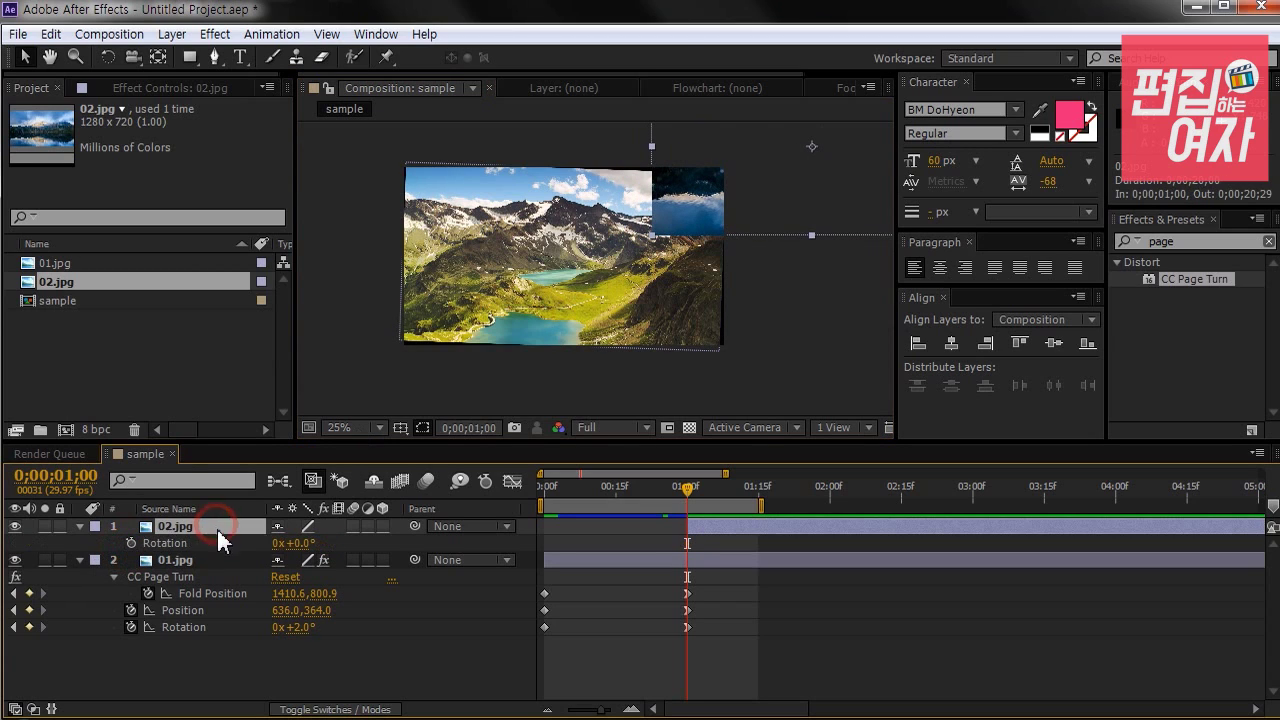
left_click(130, 543)
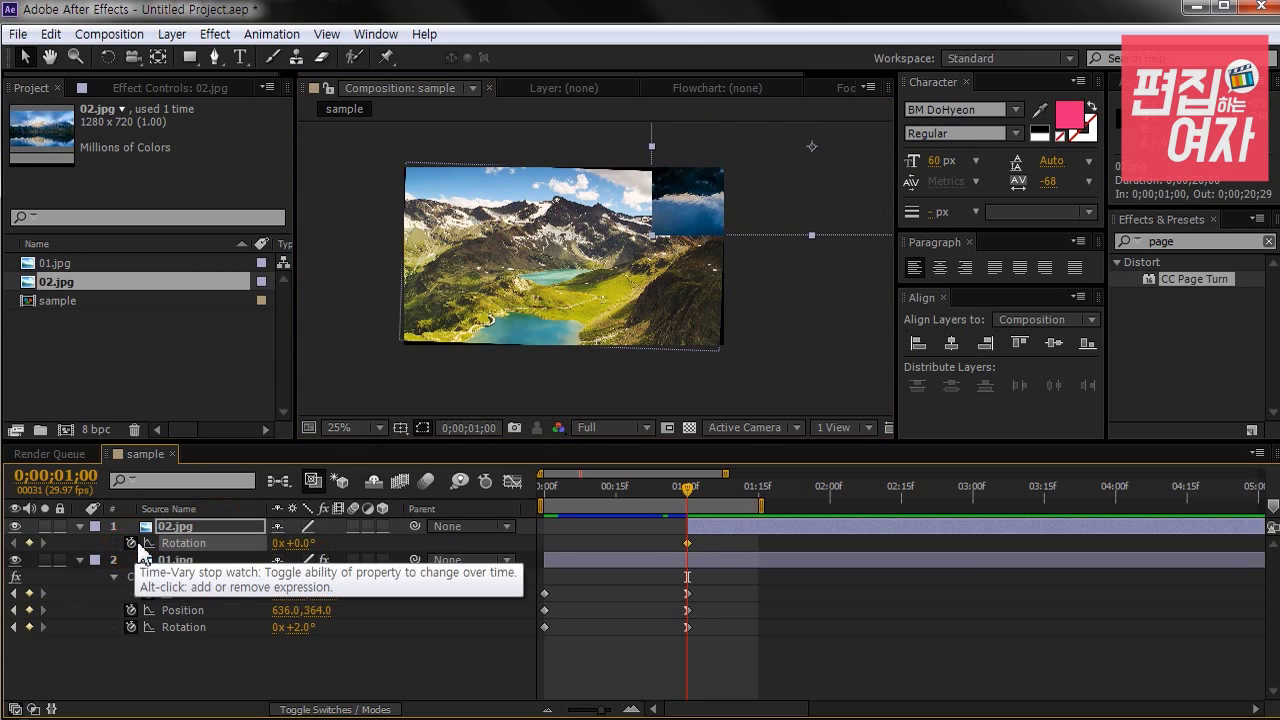
left_click(55, 475)
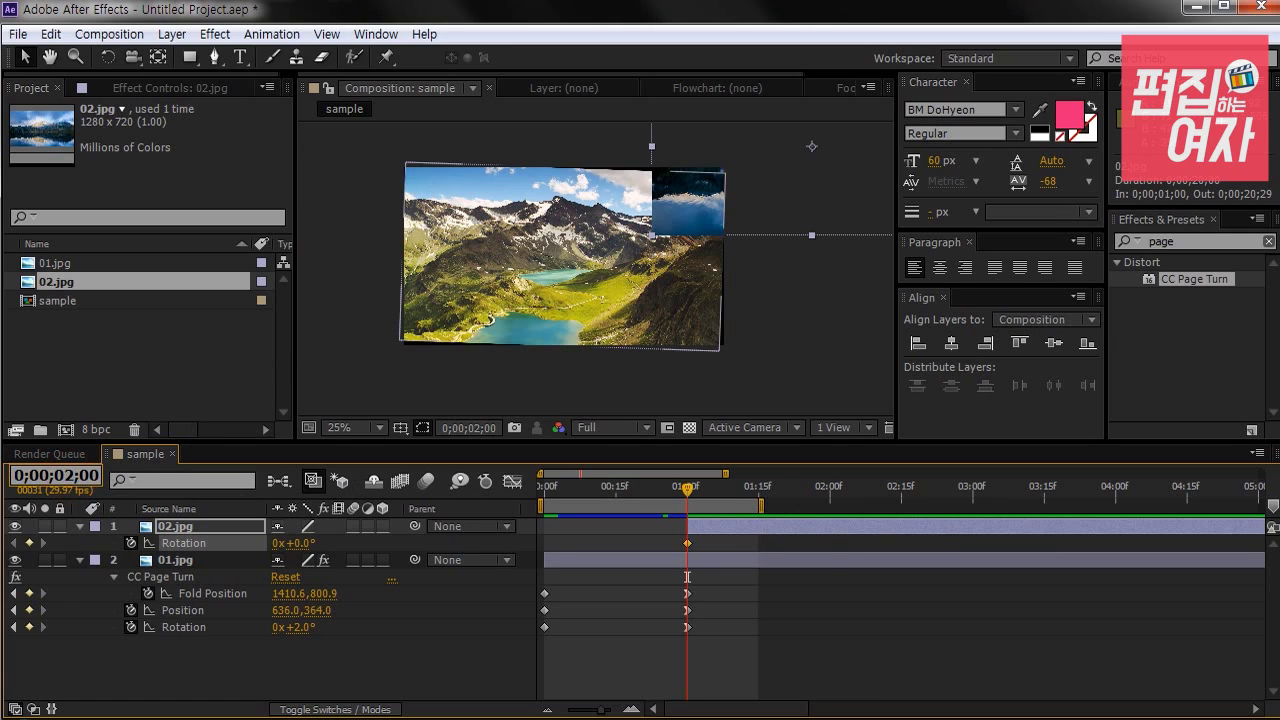
Step: At 0;00;02;00, move 02.jpg over the frame to Position 636, 376 and set its Rotation to -2°
key("Return")
left_click_drag(788, 188, 552, 292)
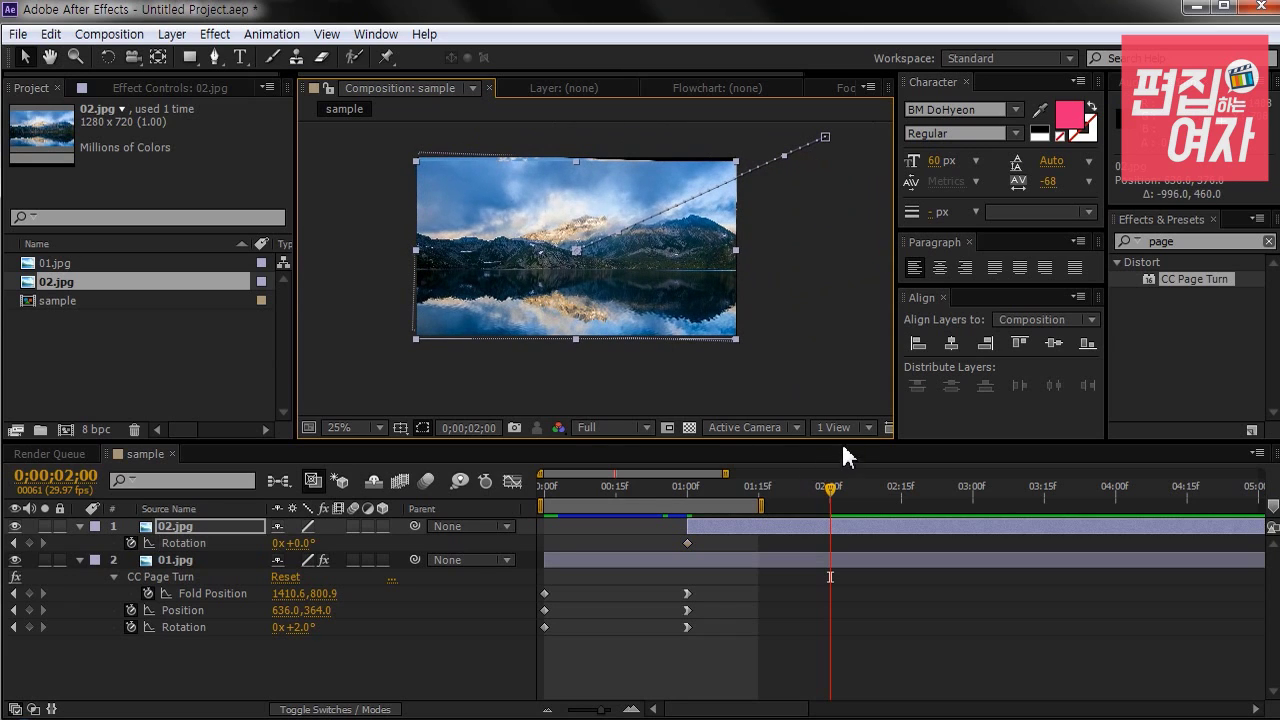
left_click(330, 545)
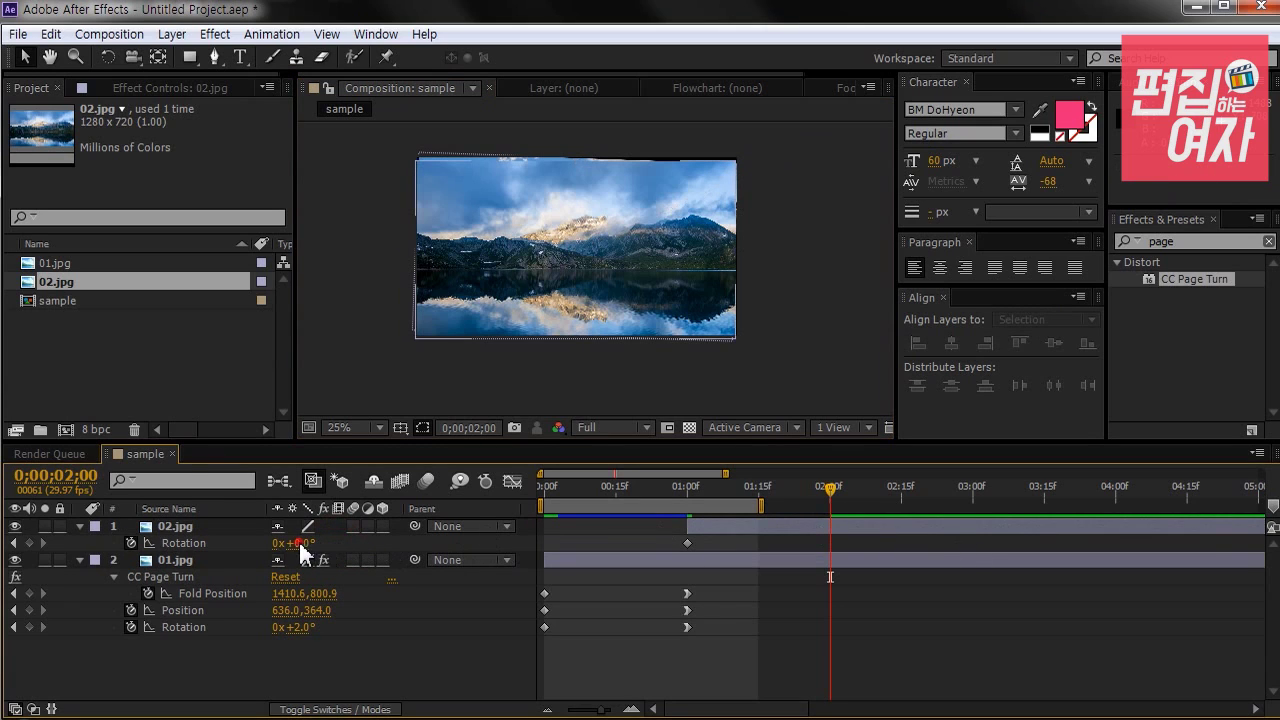
left_click(301, 544)
type("-2")
key("Return")
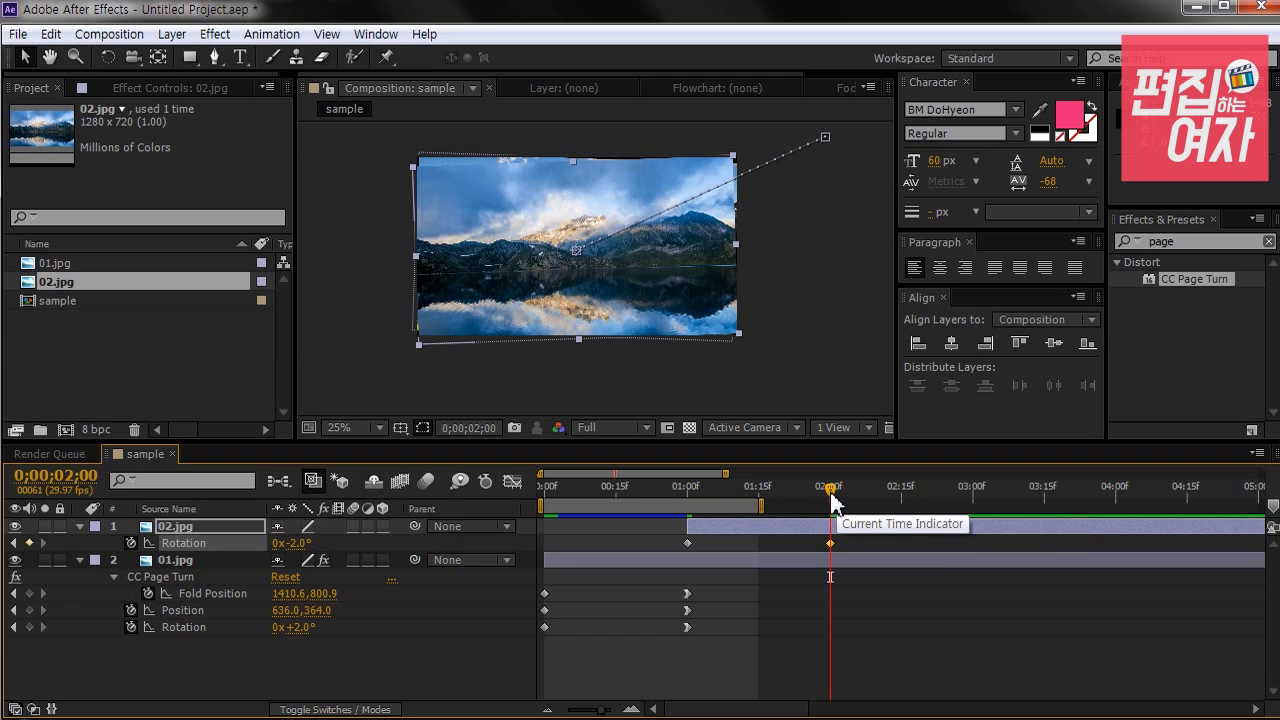
Step: Show the keyframed properties of 02.jpg and set its Rotation at 0;00;01;00 to 2°
key("u")
left_click_drag(830, 500, 687, 490)
key("F2")
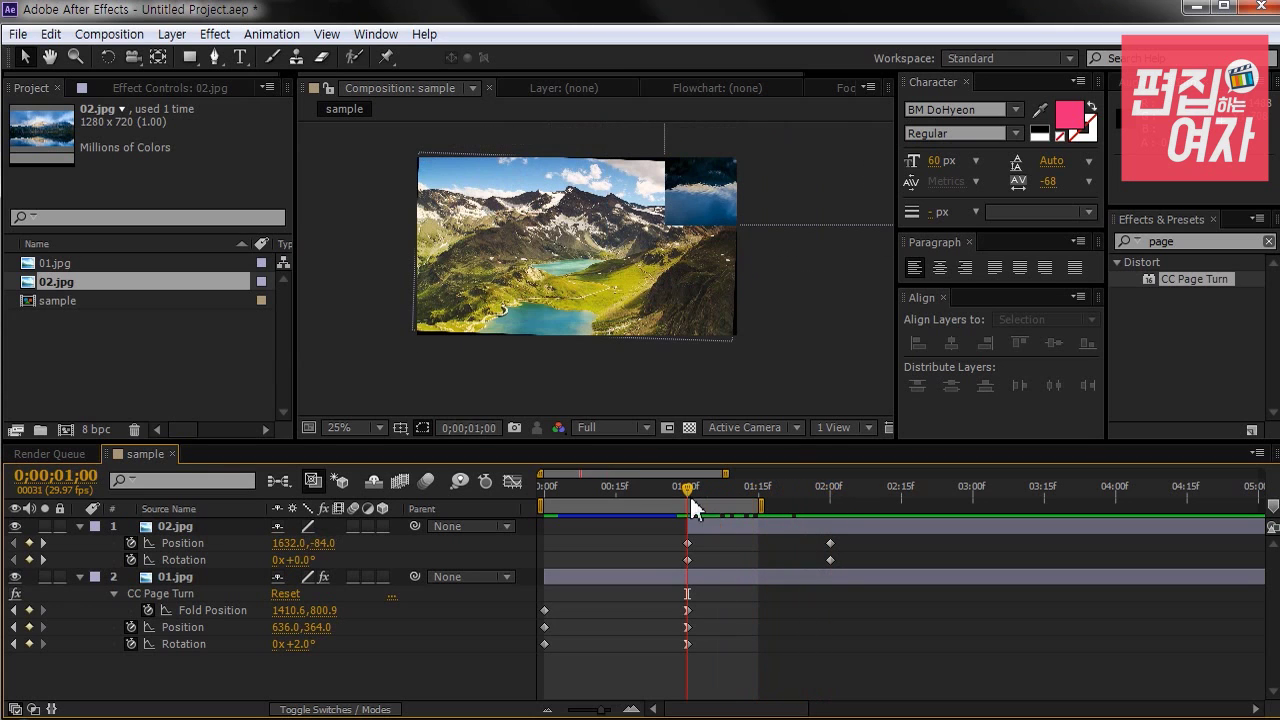
left_click(687, 560)
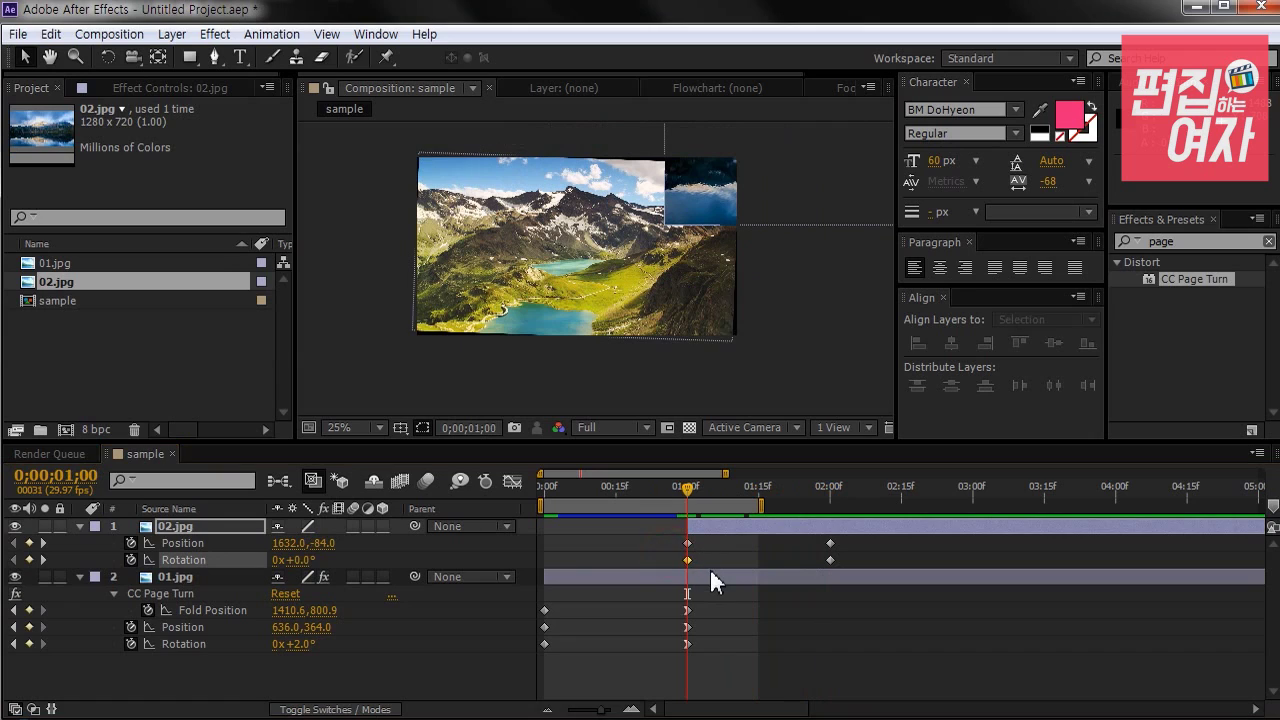
left_click(377, 550)
left_click(300, 560)
type("2")
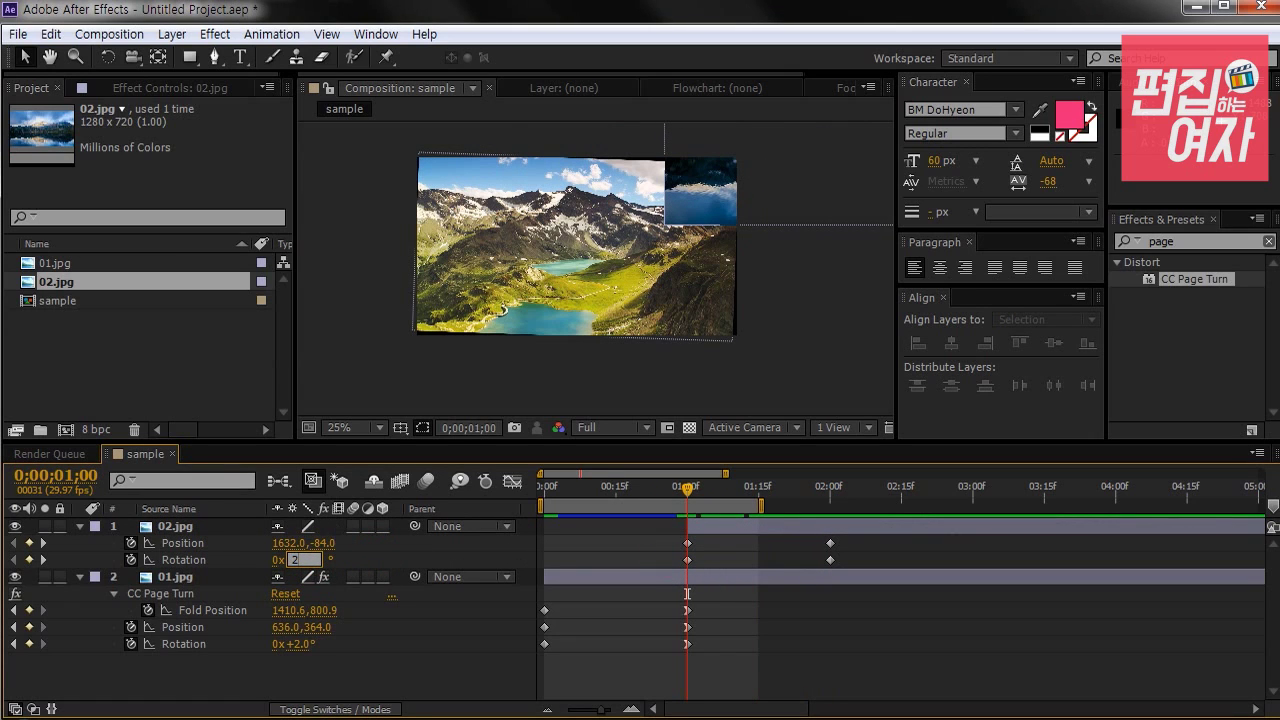
key("Return")
Step: Apply Easy Ease In to the Position and Rotation keyframes of 02.jpg at two seconds
left_click_drag(687, 500, 812, 493)
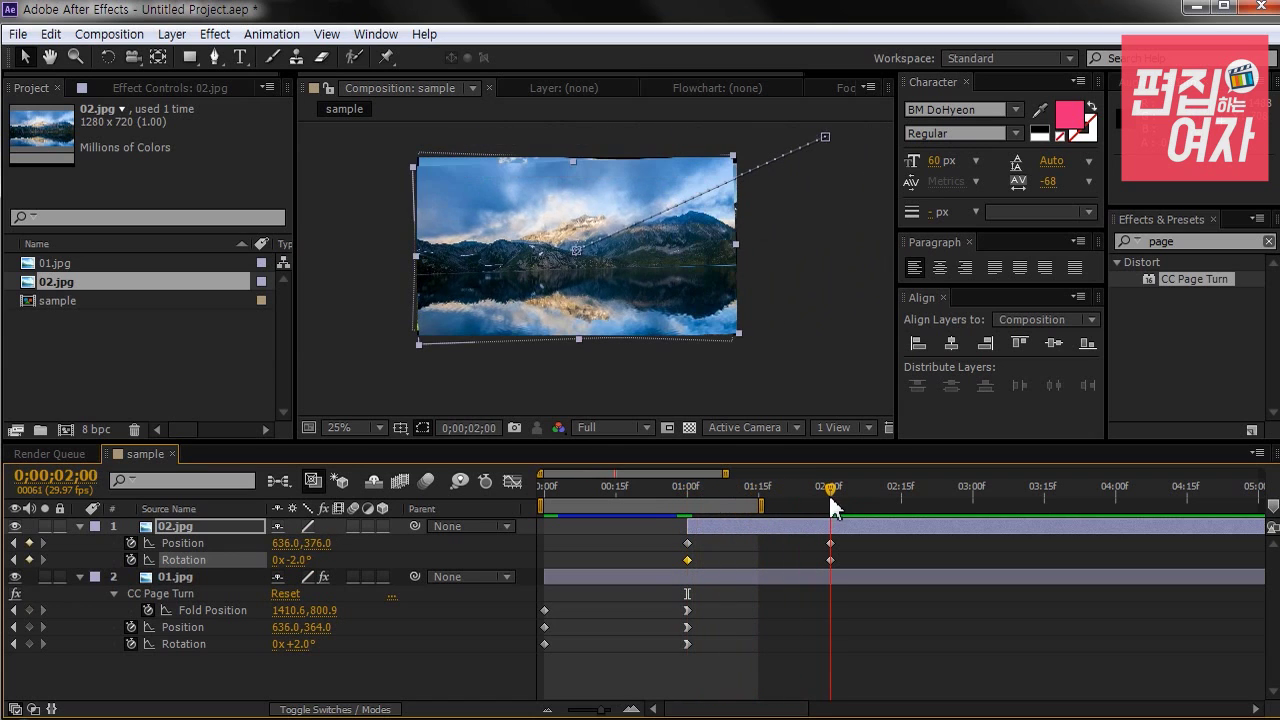
left_click(801, 542)
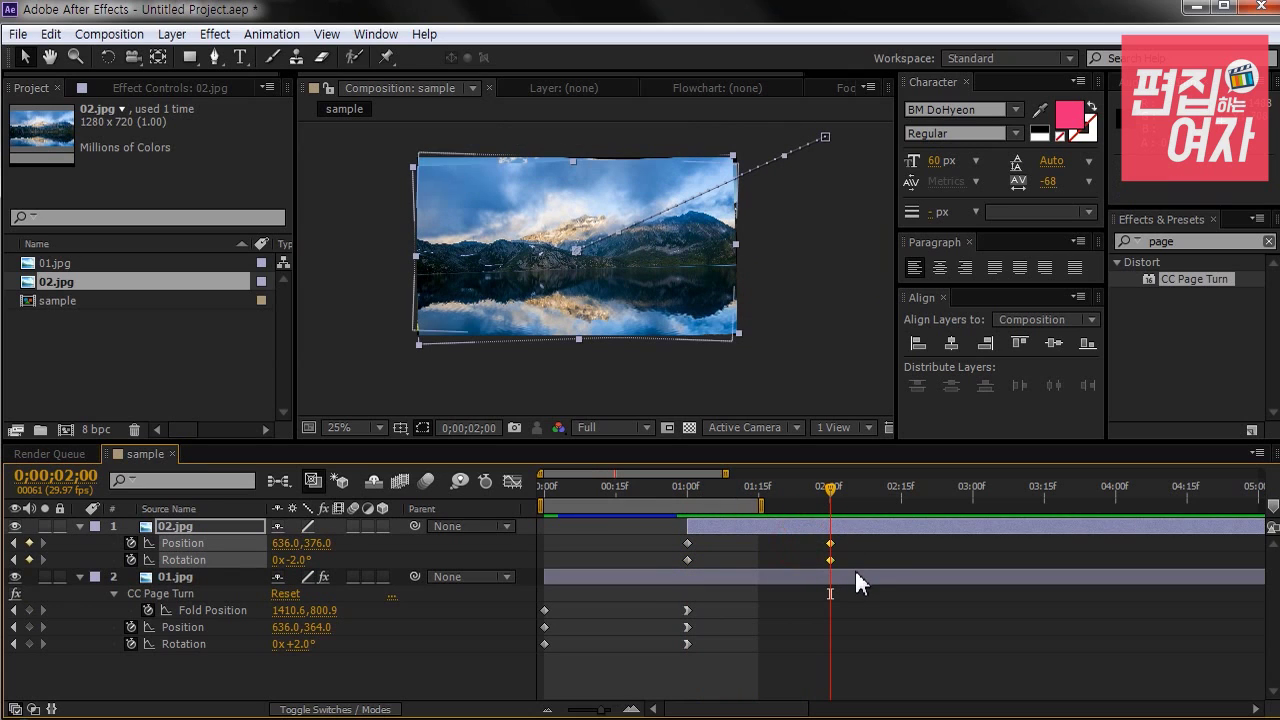
right_click(831, 544)
mouse_move(915, 528)
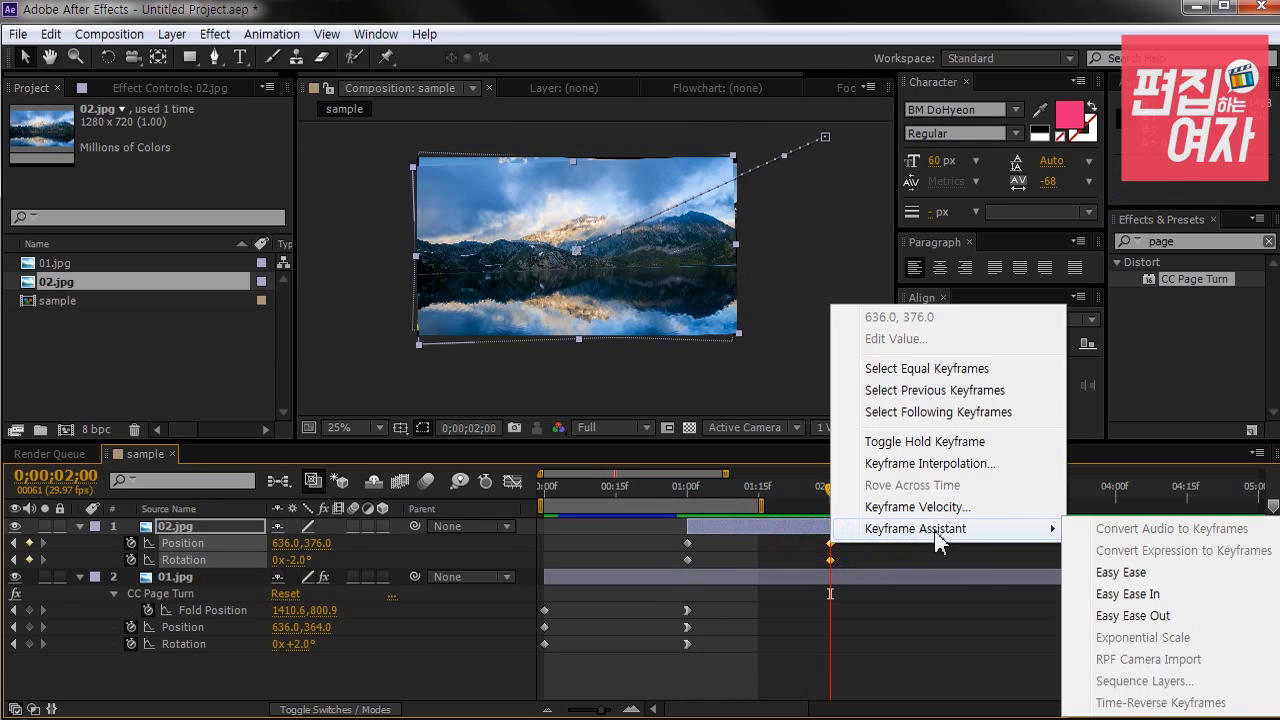
left_click(1127, 594)
Step: Lengthen the incoming influence of 02.jpg's two-second Position keyframe in the speed graph for a fast start and slow finish
left_click(767, 540)
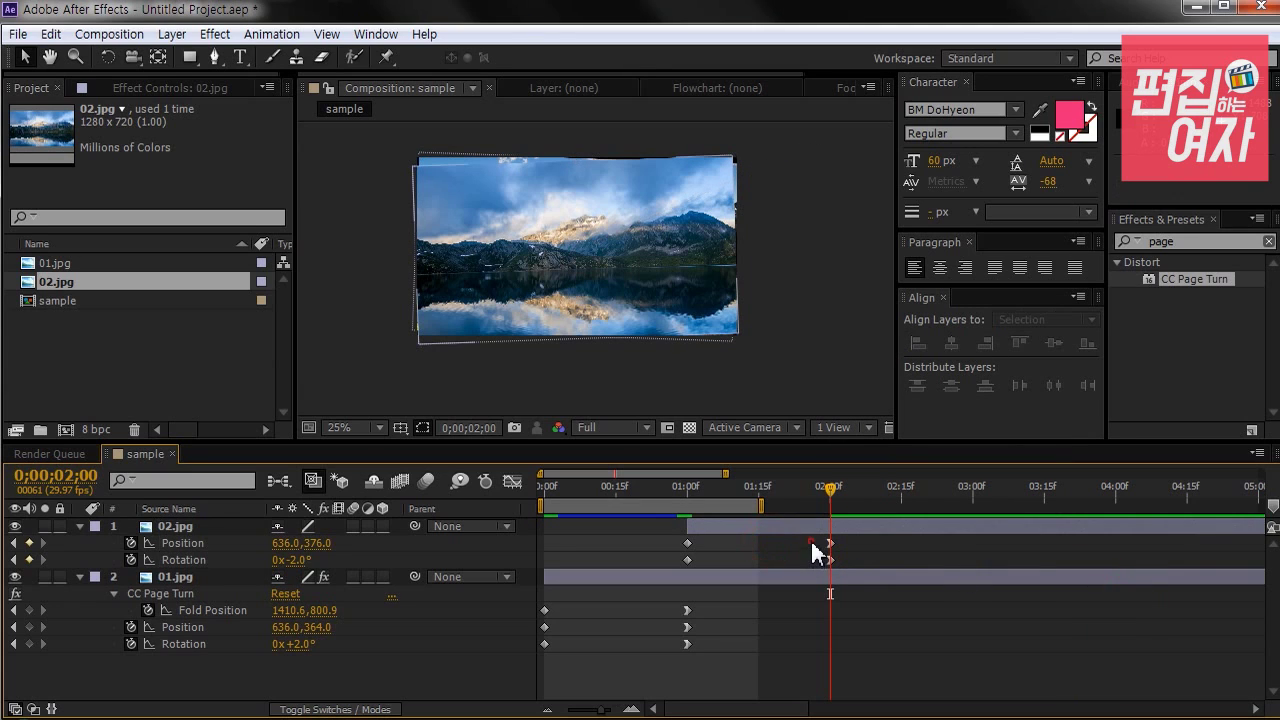
left_click(830, 544)
left_click(512, 481)
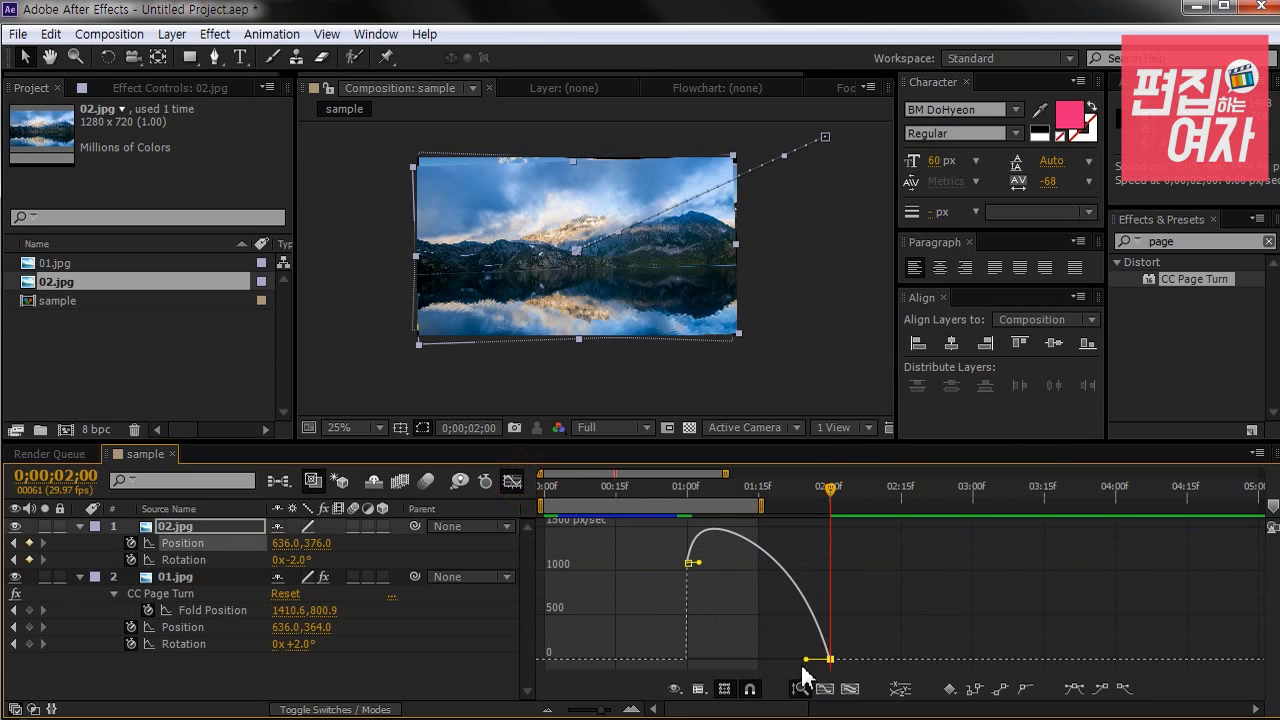
left_click_drag(806, 660, 719, 655)
left_click(512, 483)
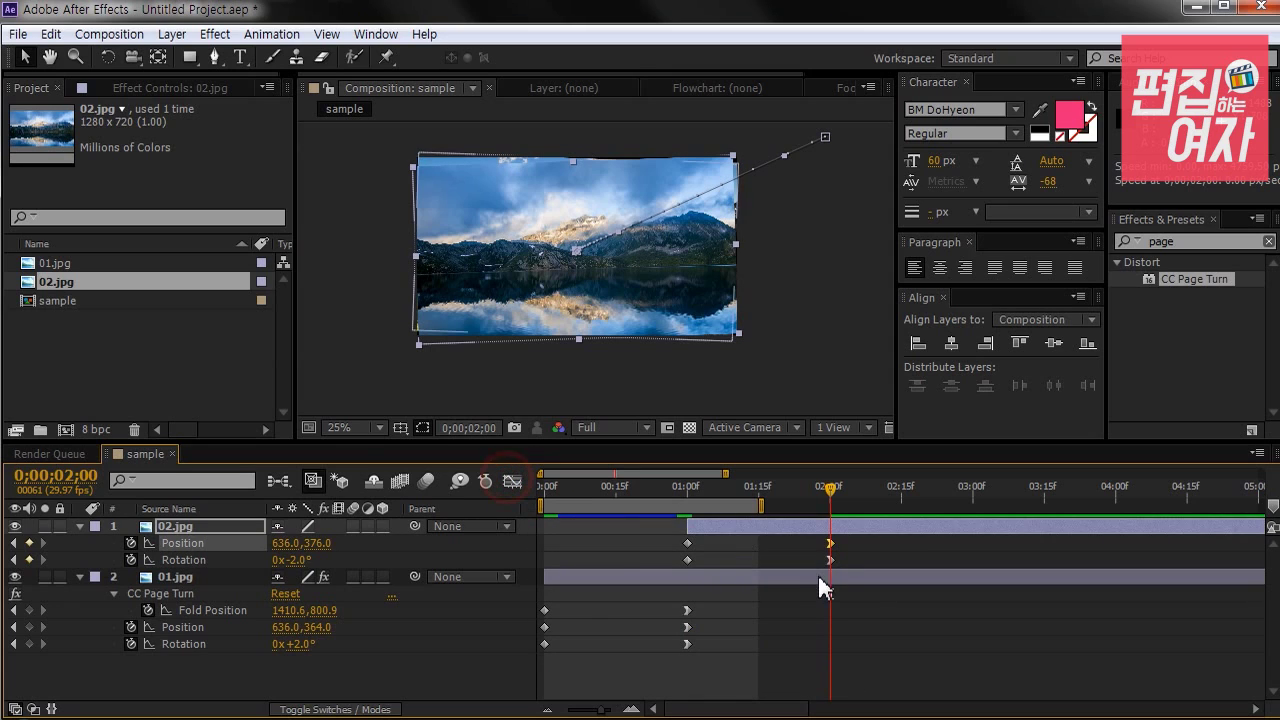
Step: Stretch the incoming handle of 02.jpg's two-second Rotation keyframe back to about one second in the value graph
left_click(830, 560)
left_click(512, 483)
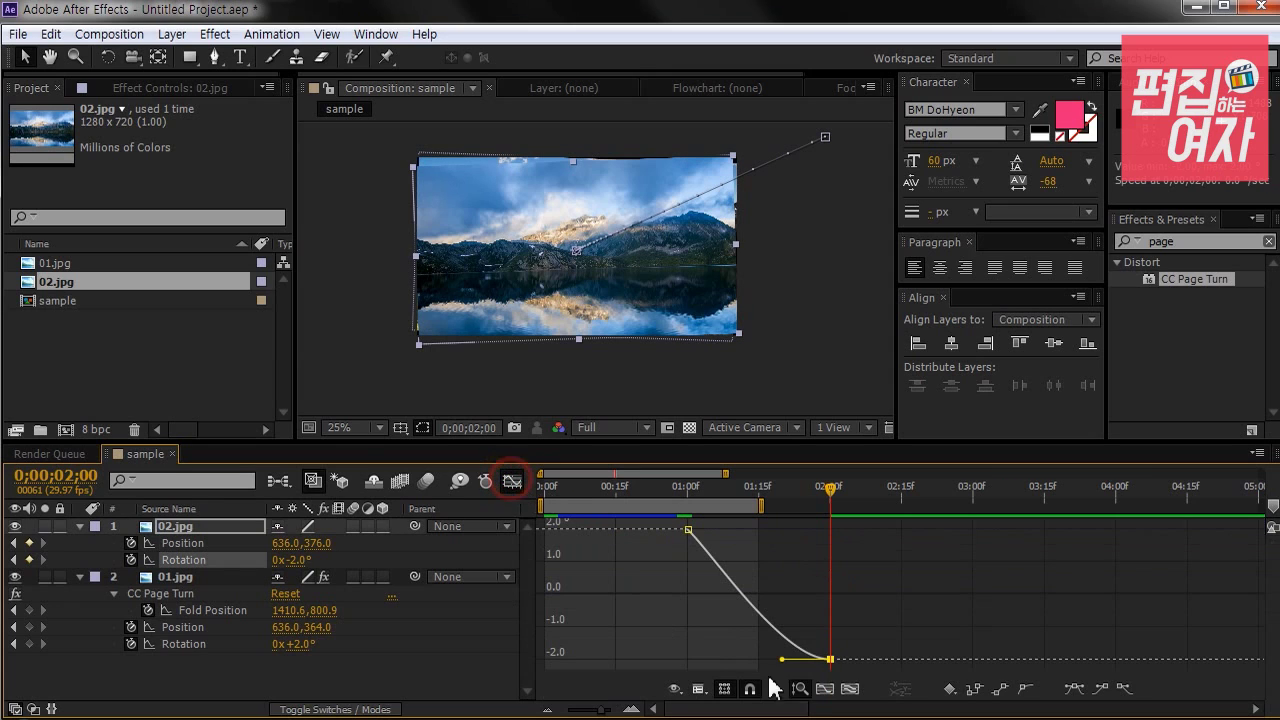
left_click_drag(806, 659, 682, 658)
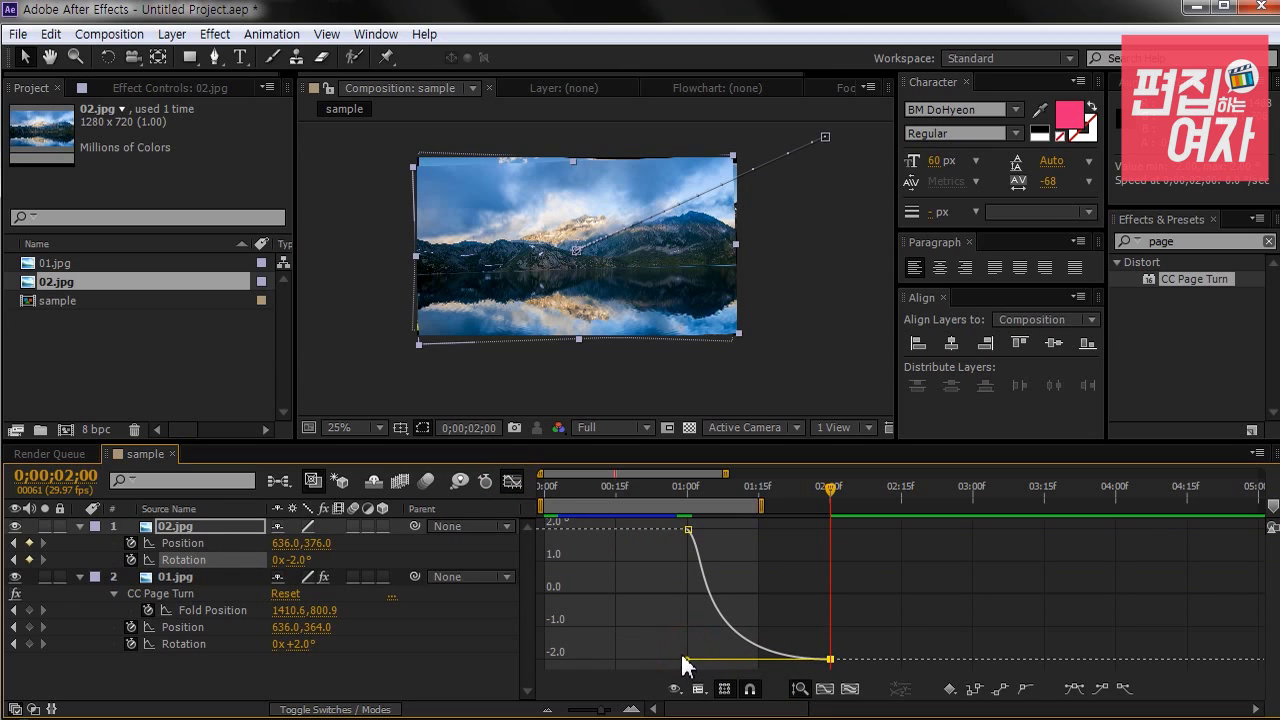
left_click(512, 483)
Step: Apply CC Page Turn to 02.jpg at 0;00;01;13 and set its Controls to Classic UI
left_click_drag(655, 488, 748, 508)
left_click_drag(1186, 278, 746, 219)
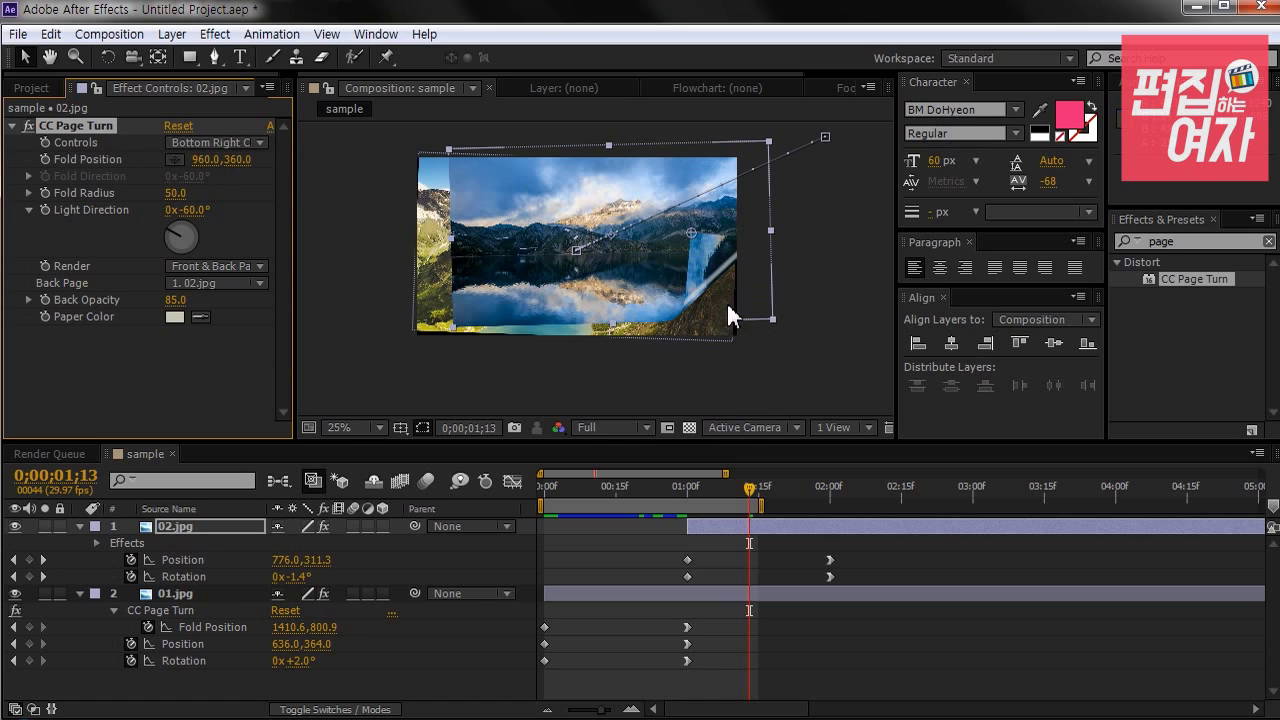
left_click(215, 142)
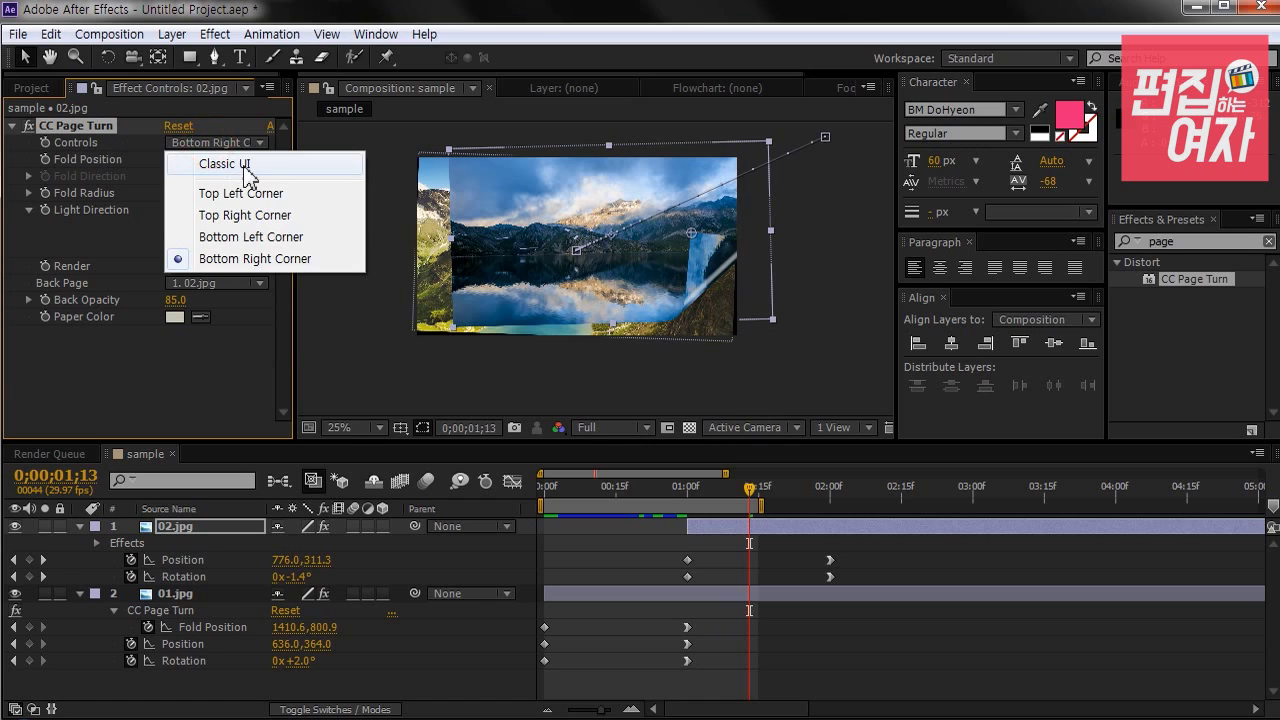
left_click(246, 163)
Step: Adjust 02.jpg's page turn to Fold Position 388.3, 341.6, Fold Direction 67° and Fold Radius 88.1
left_click_drag(681, 236, 600, 234)
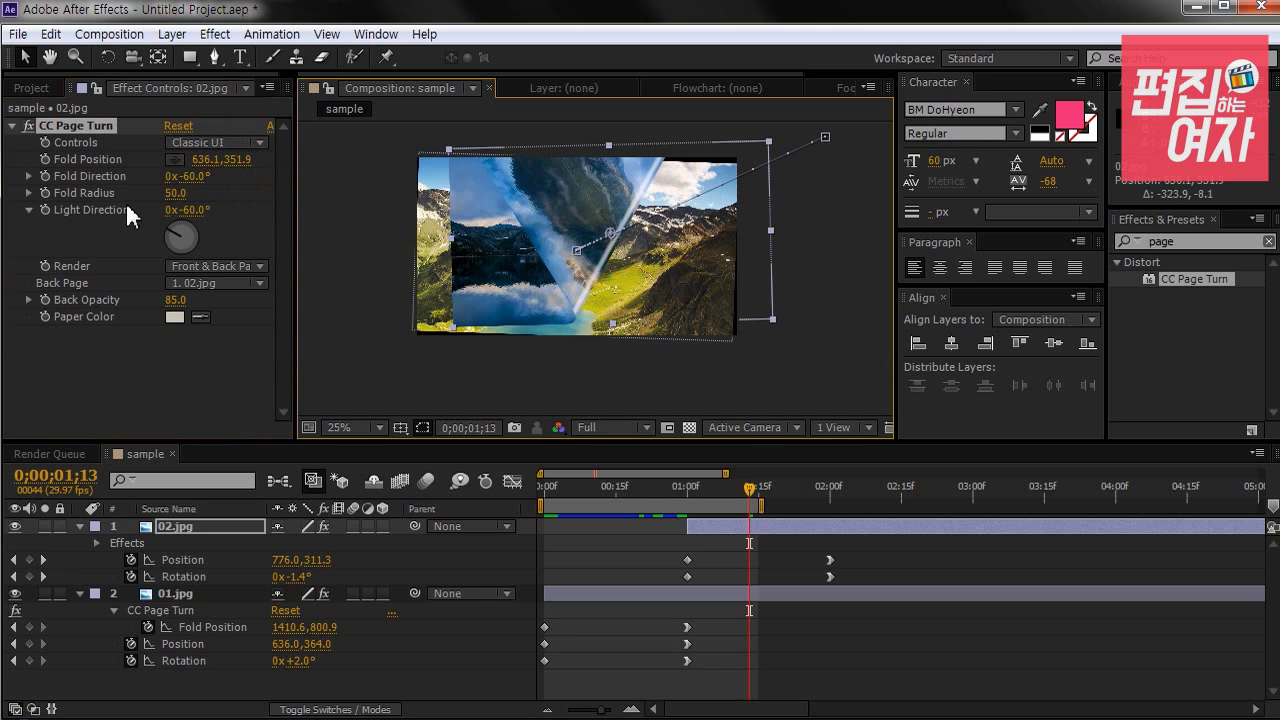
left_click_drag(188, 176, 353, 205)
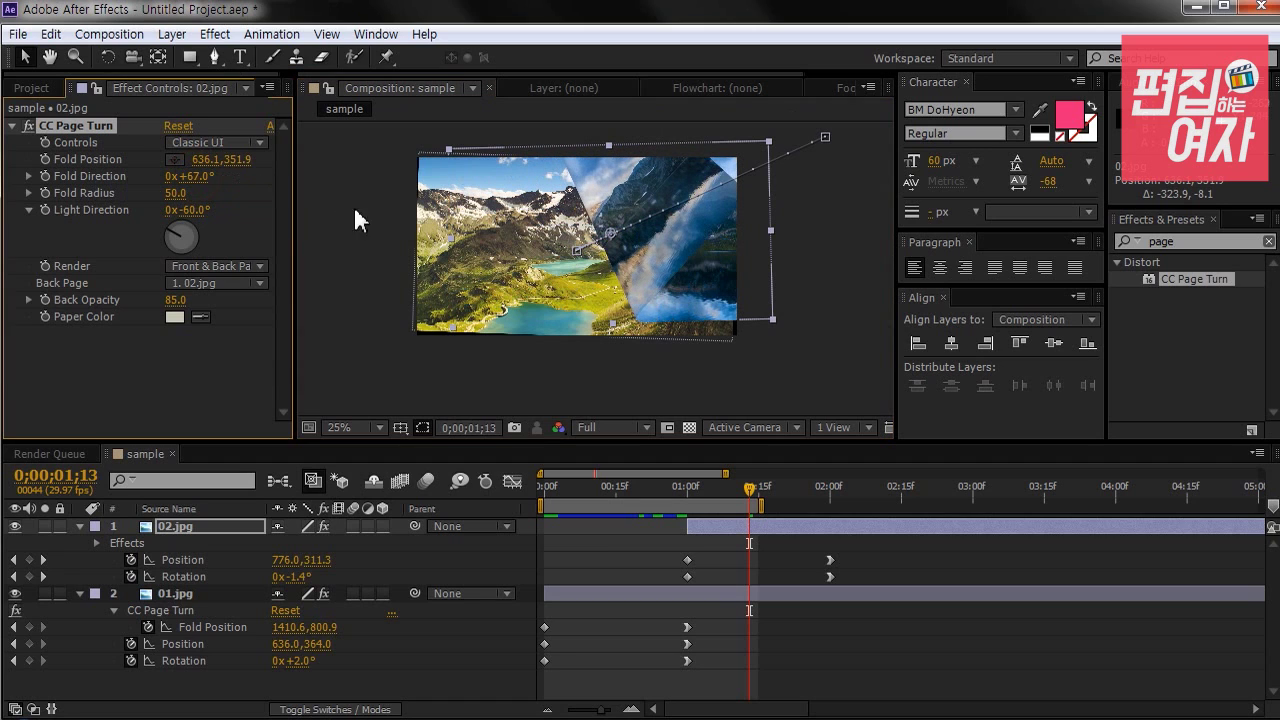
left_click_drag(608, 233, 548, 232)
left_click_drag(174, 193, 567, 203)
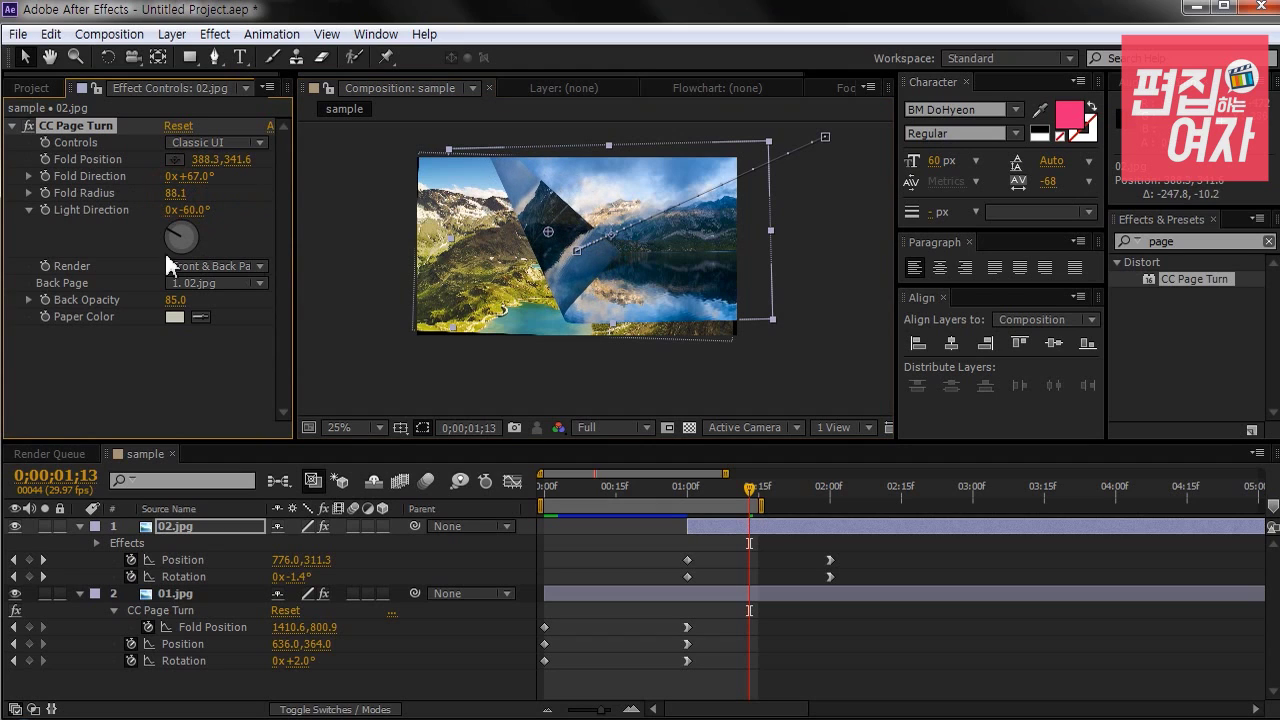
Step: Set the page turn's Back Page to None and its Back Opacity to 100 on 02.jpg
left_click(213, 286)
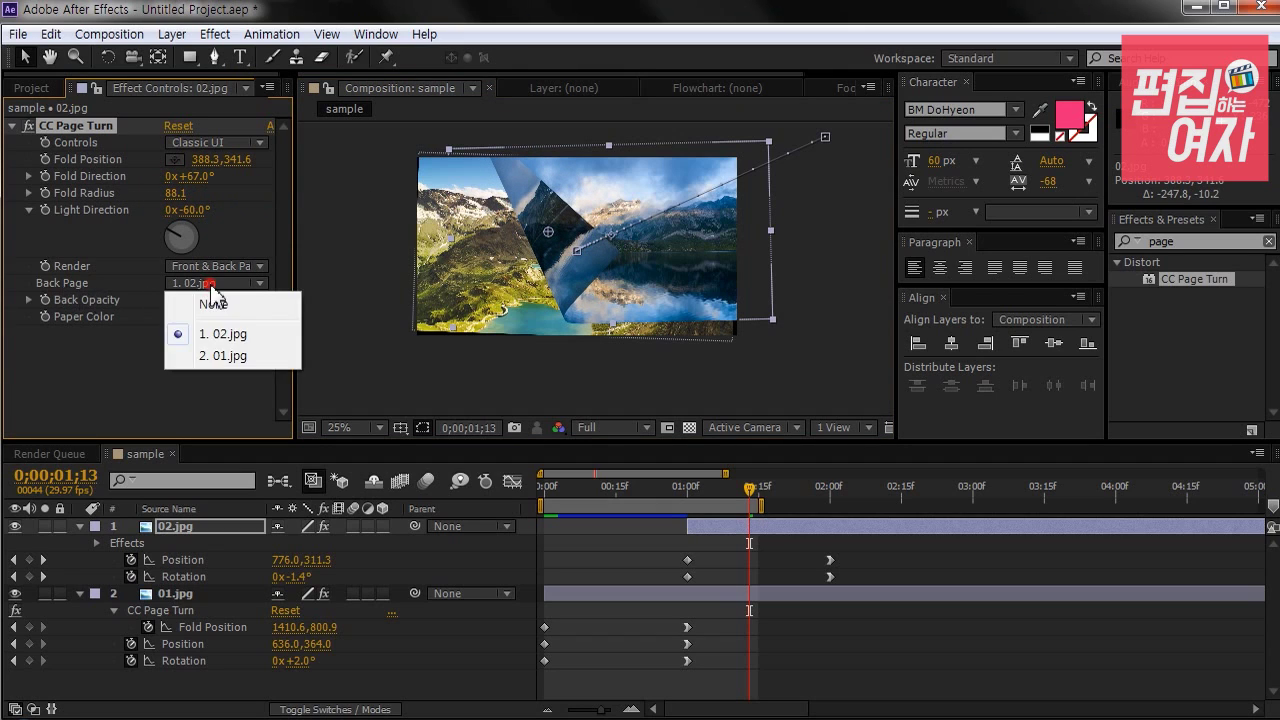
left_click(236, 306)
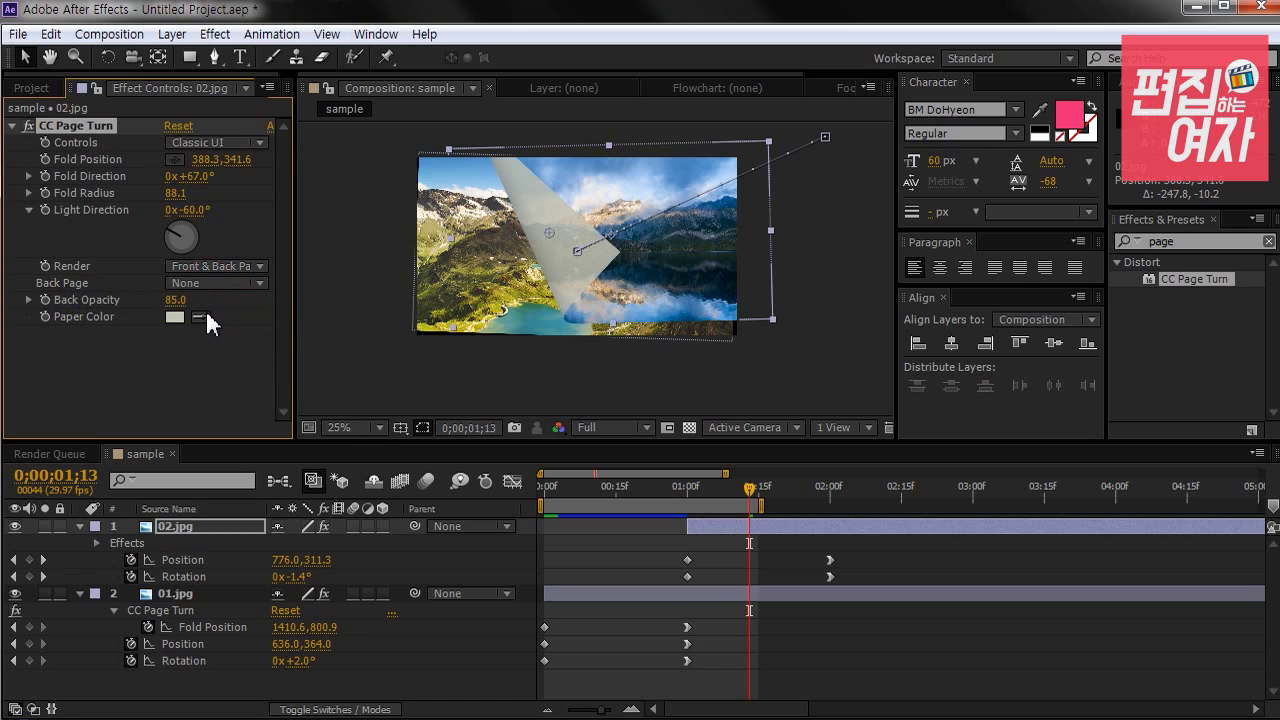
left_click_drag(175, 302, 214, 301)
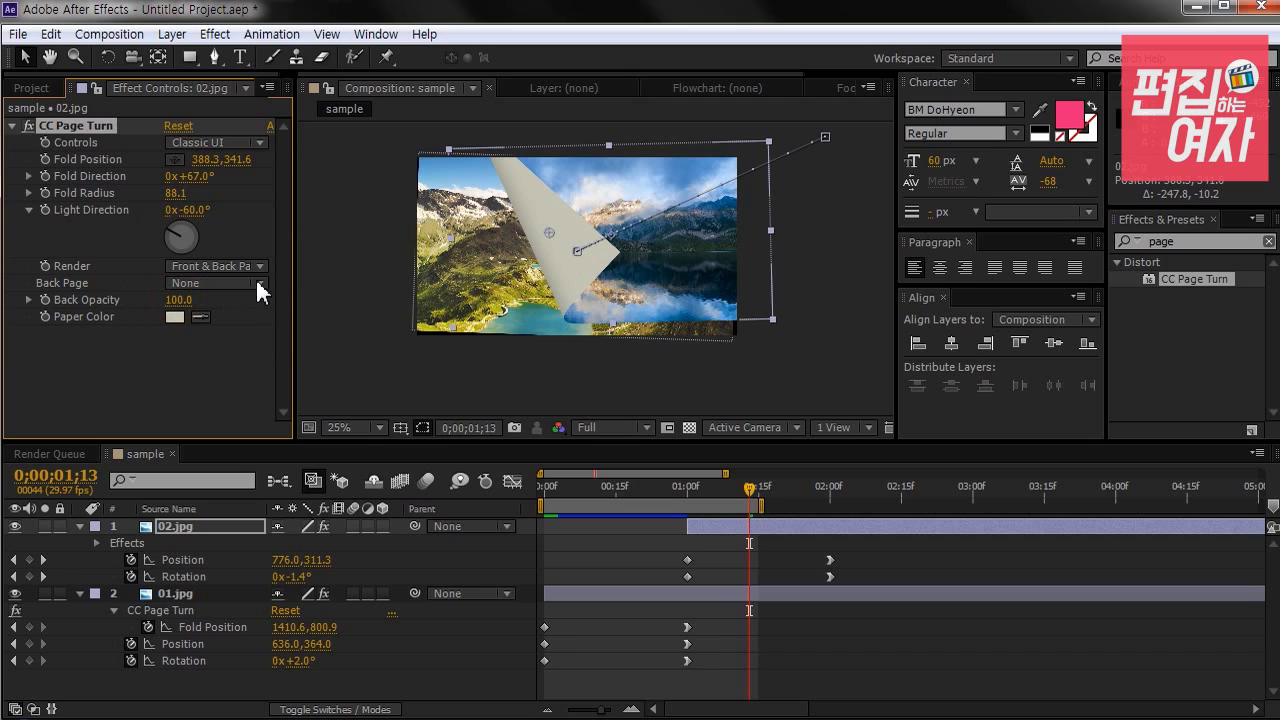
Step: Change the page turn's Paper Color on 02.jpg to a golden yellow
left_click(173, 318)
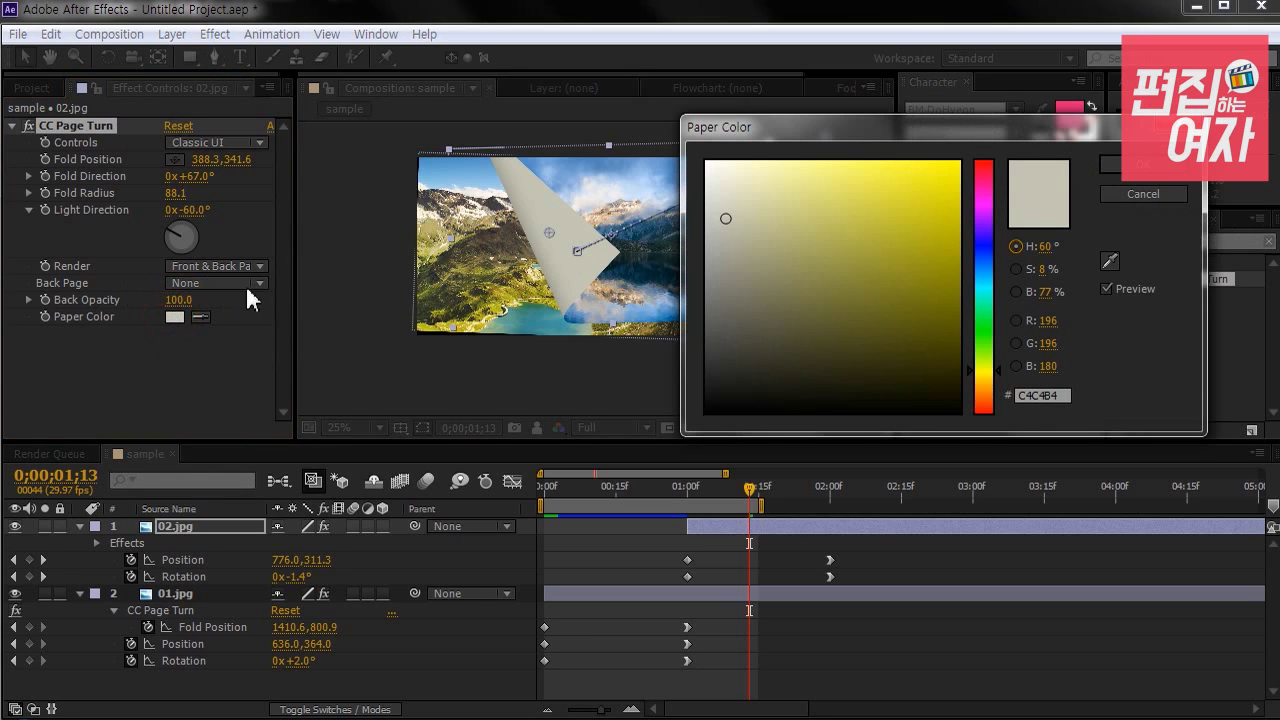
mouse_move(990, 272)
left_mouse_down()
mouse_move(893, 198)
mouse_move(909, 192)
mouse_move(988, 238)
left_mouse_up()
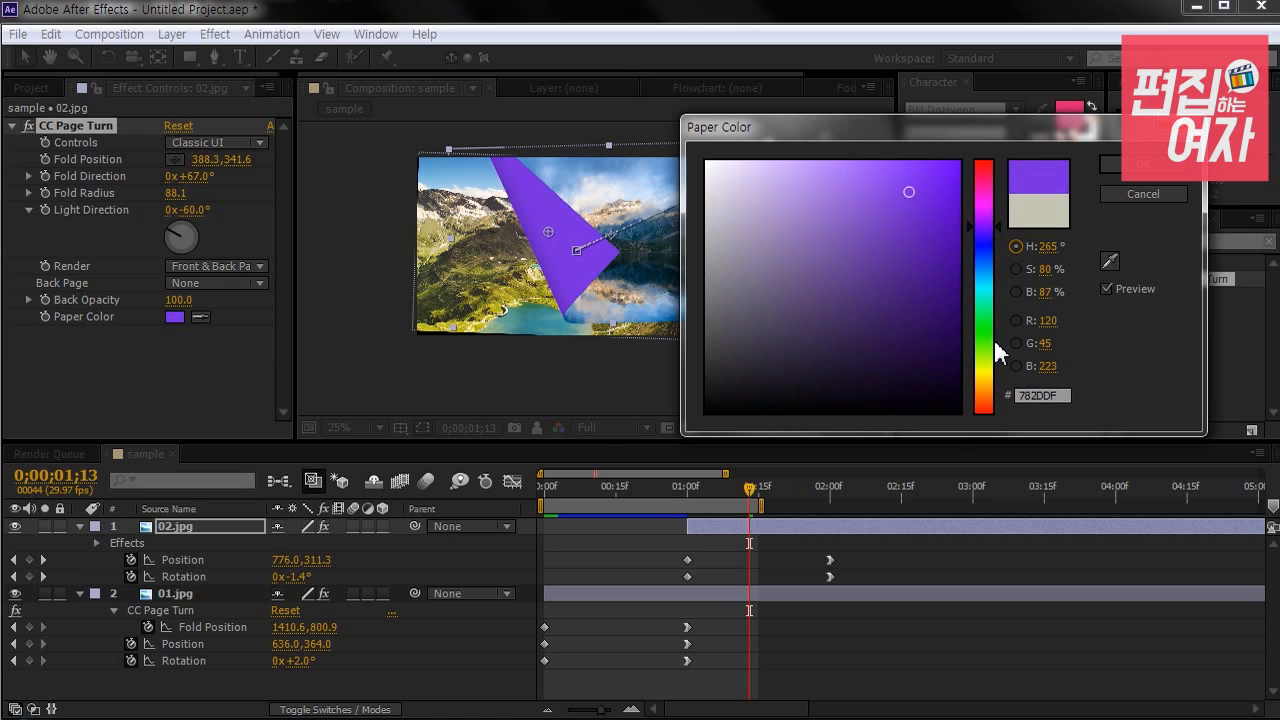
left_click_drag(995, 340, 988, 377)
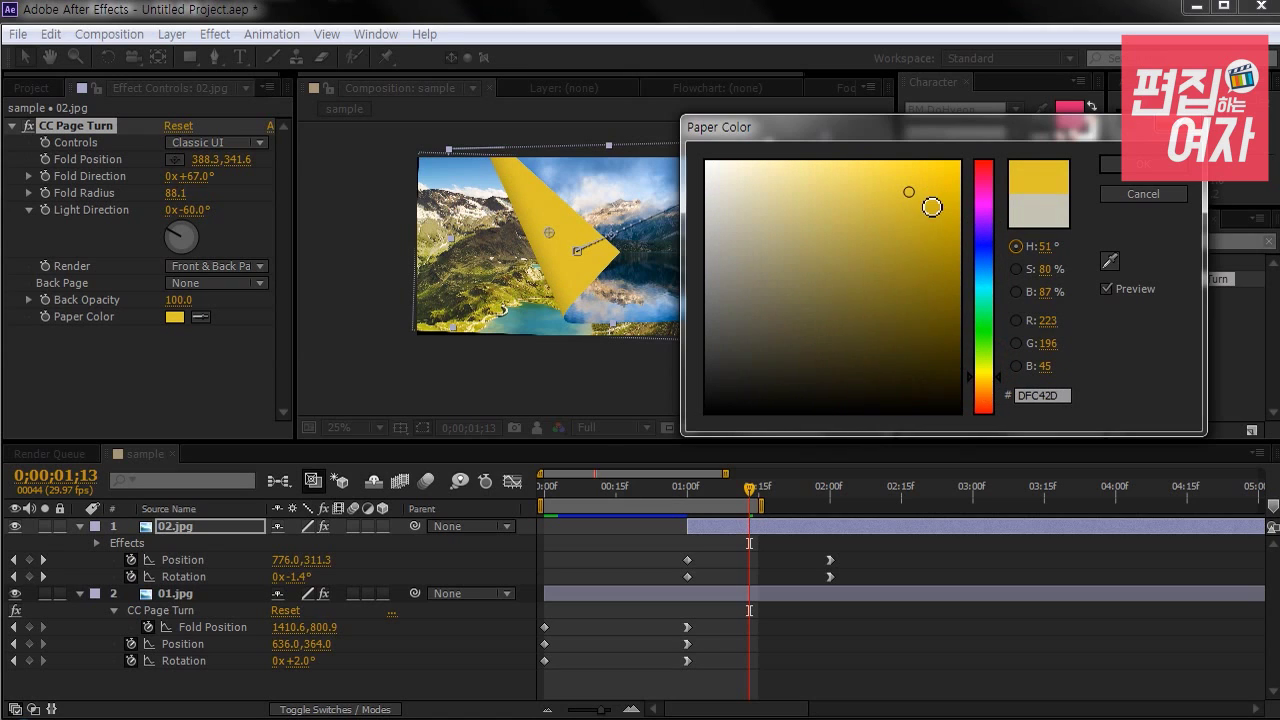
left_click_drag(897, 191, 888, 179)
left_click(1110, 164)
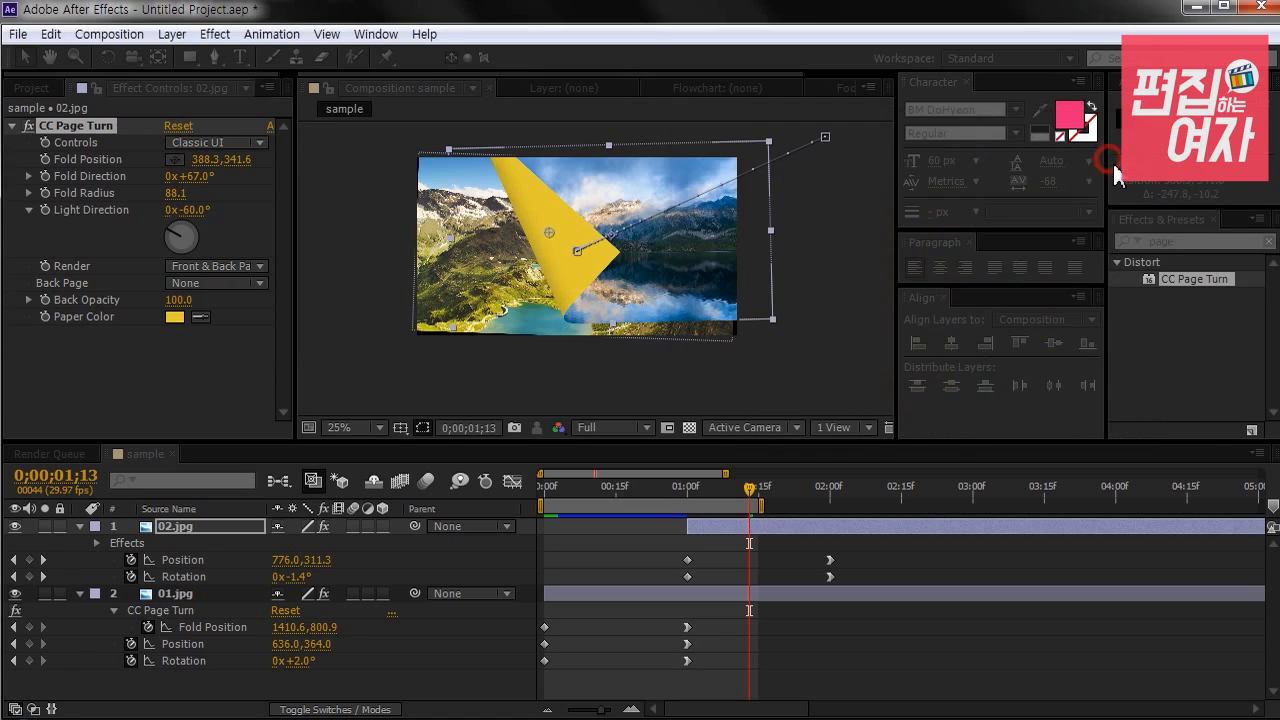
Step: At 0;00;01;00, place 02.jpg's Fold Position at 997.3, 16.2 so the page is folded away, and set a keyframe
left_click_drag(769, 492, 687, 494)
left_click_drag(733, 338, 591, 408)
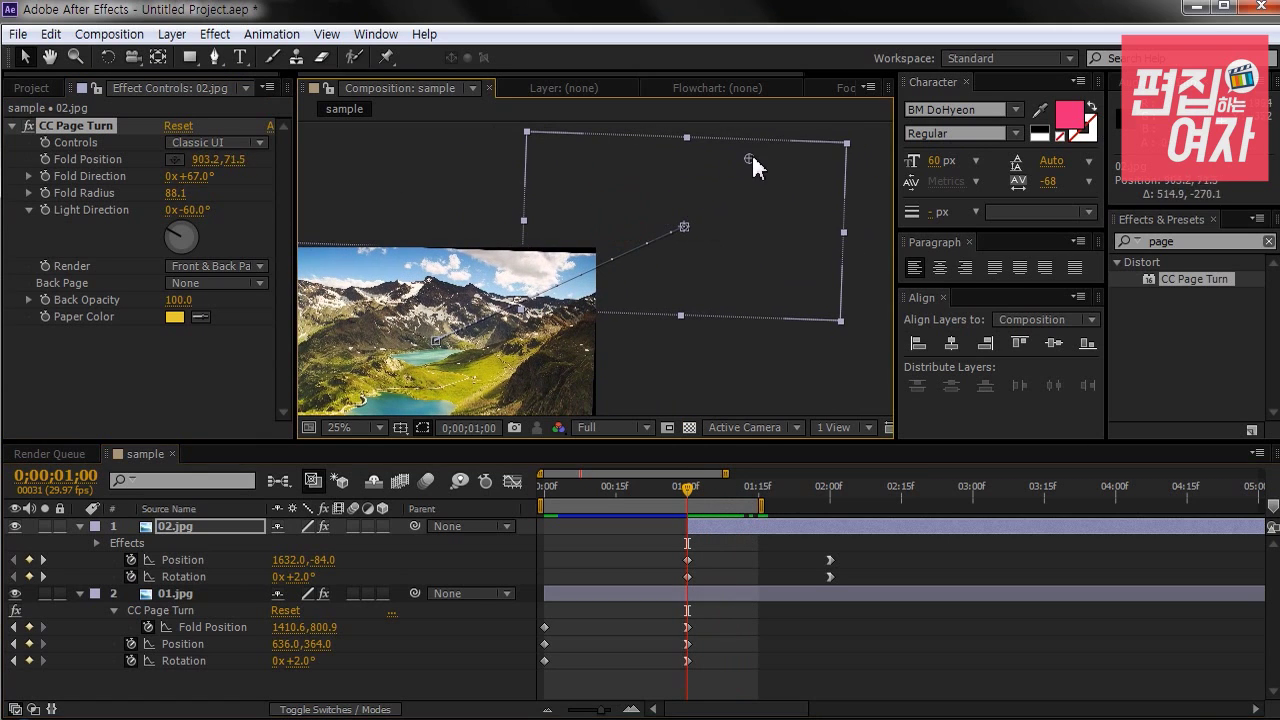
left_click(45, 168)
Step: At 0;00;02;00, move 02.jpg's Fold Position past the lower-left corner to -101.3, 758.3, and check the unfolding at 0;00;01;20
left_click_drag(708, 494, 825, 494)
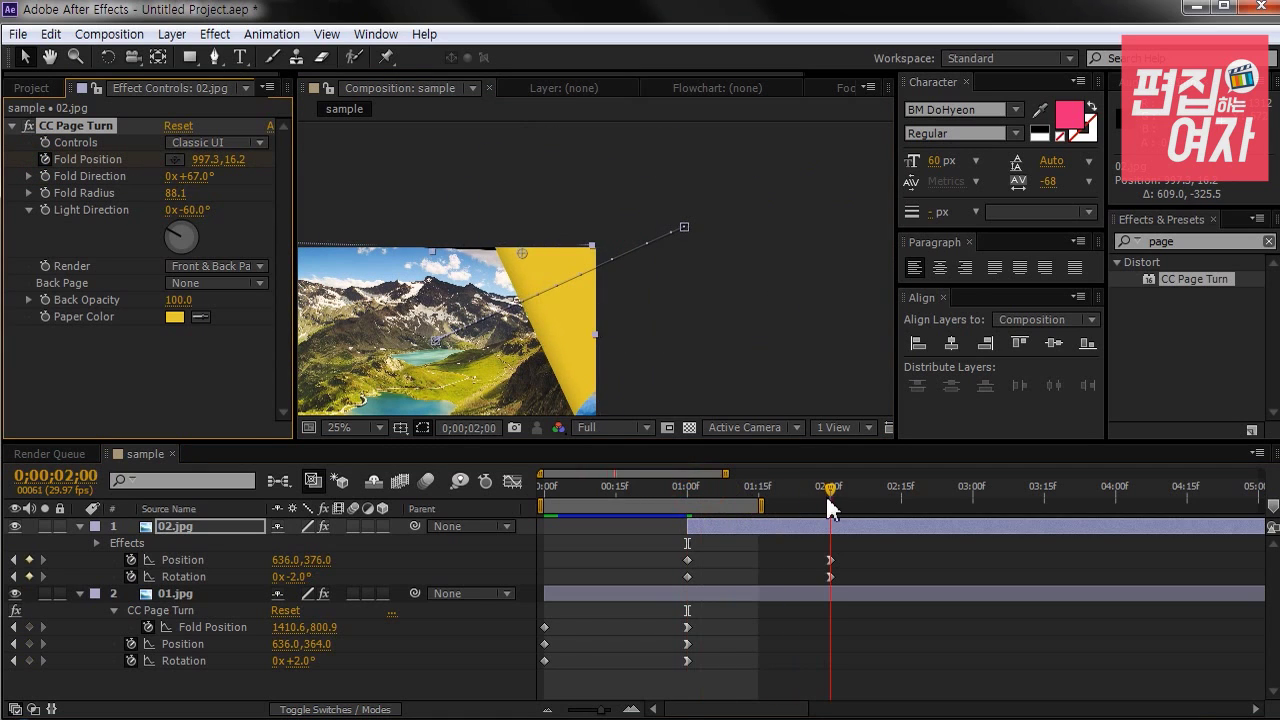
left_click_drag(686, 263, 466, 333)
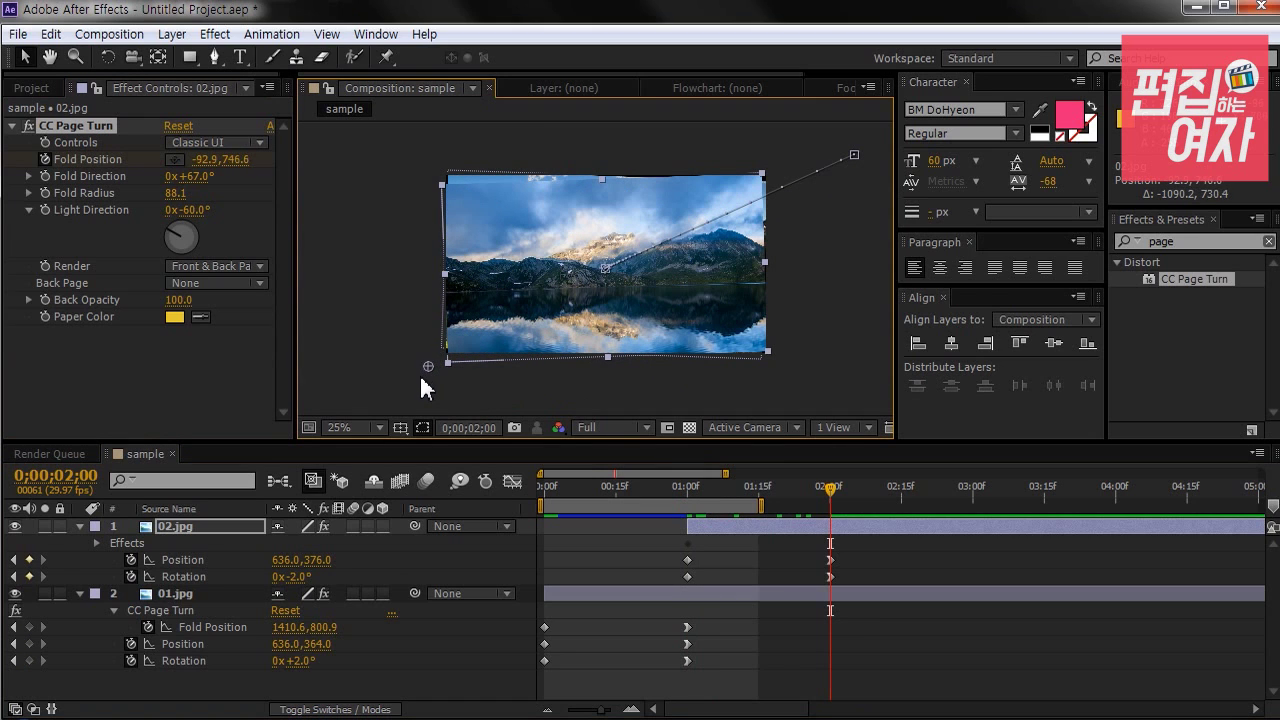
left_click_drag(830, 490, 782, 487)
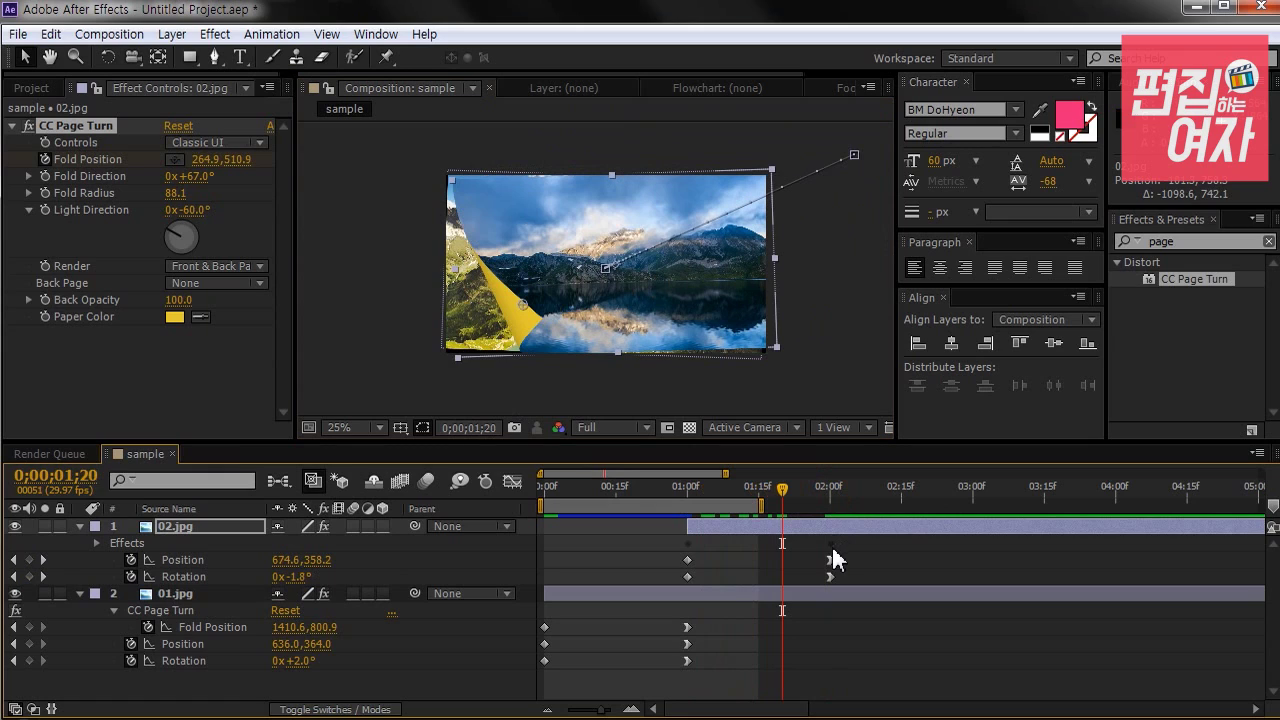
Step: Reveal 02.jpg's keyframed properties and apply Easy Ease In to its two-second Fold Position keyframe
left_click(814, 563)
left_click(806, 528)
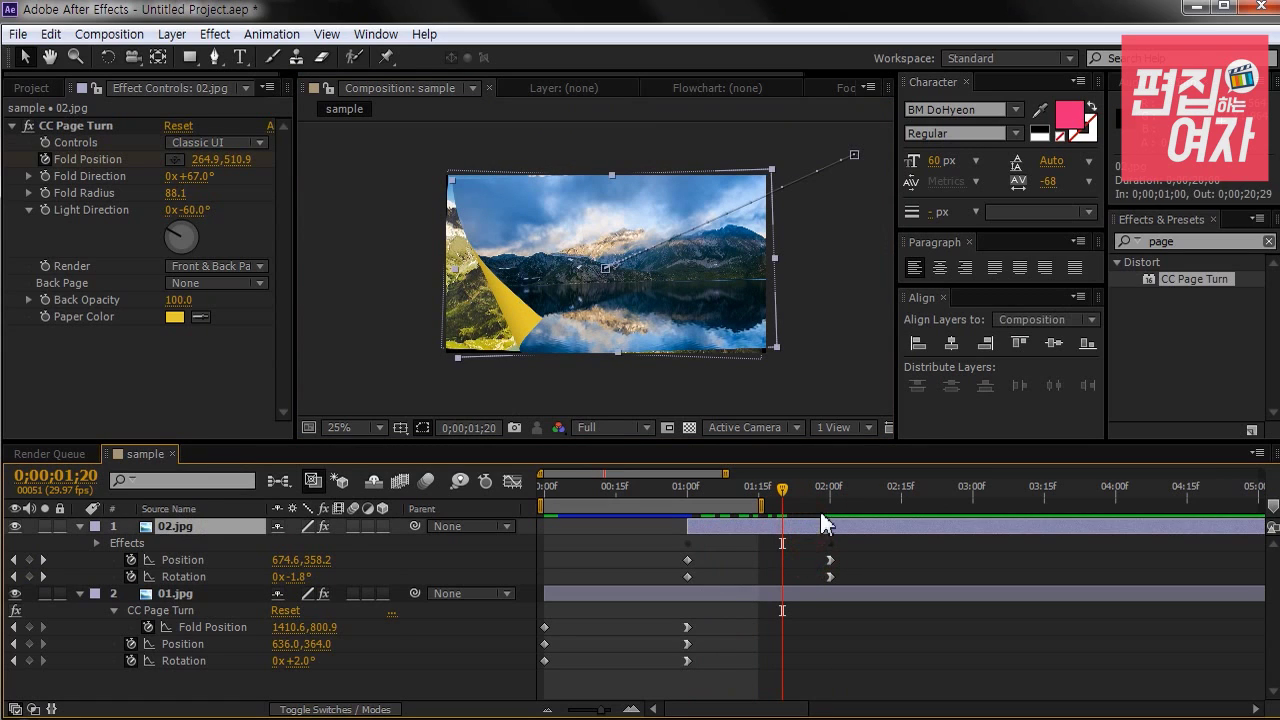
key("u")
left_click_drag(806, 545, 840, 566)
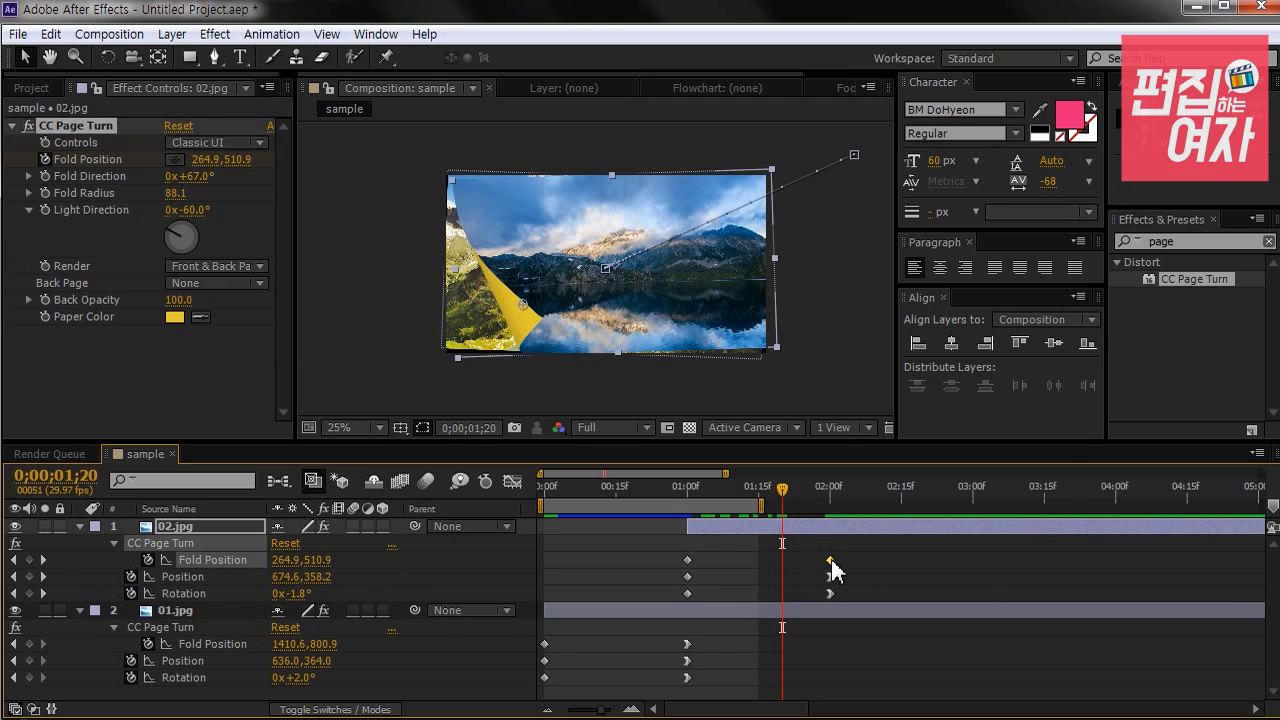
right_click(830, 561)
left_click(945, 546)
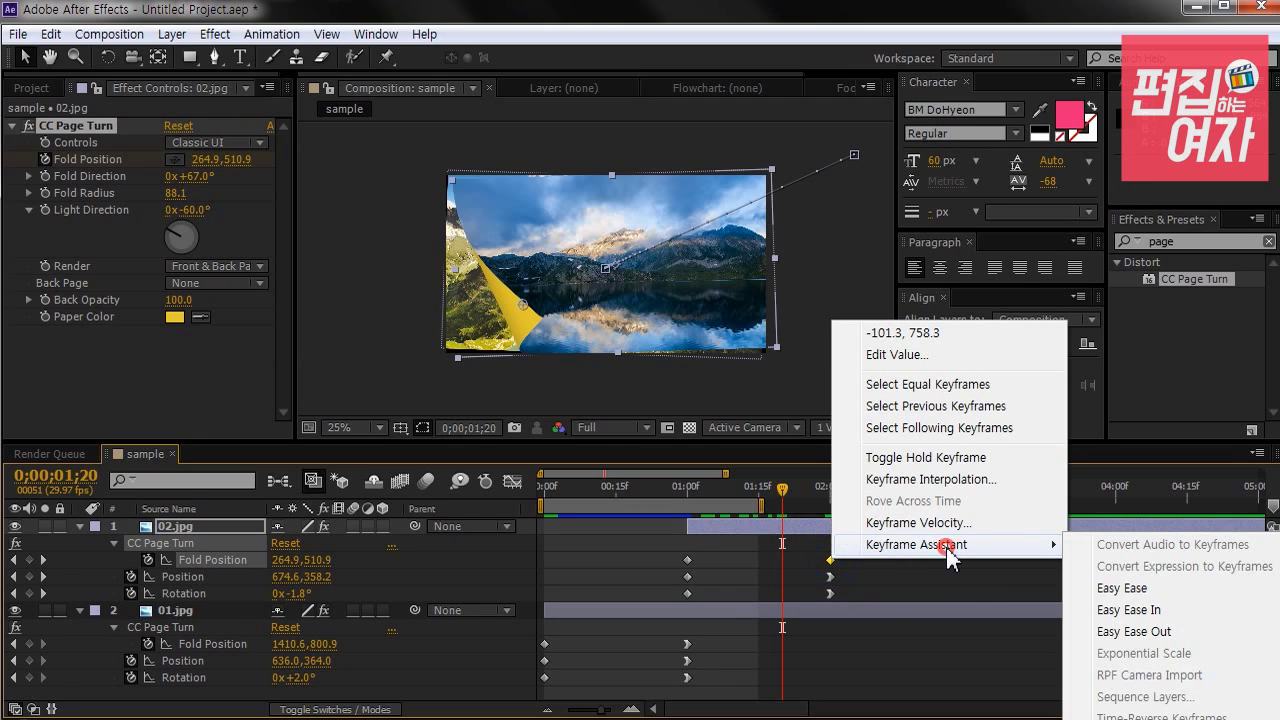
left_click(1200, 609)
Step: Extend the work area past the two-second keyframes, preview both page turns, and review the animation at 0;00;00;13
left_click_drag(762, 500, 882, 500)
key("KP_0")
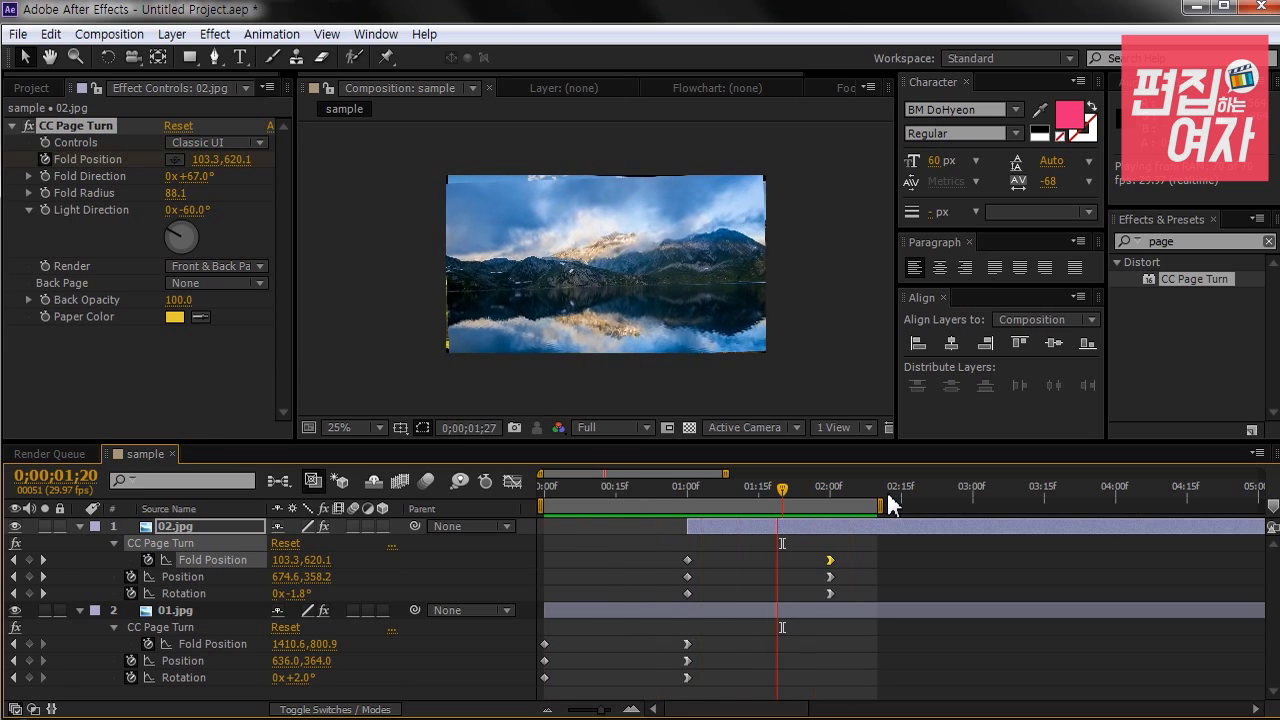
left_click_drag(735, 490, 607, 495)
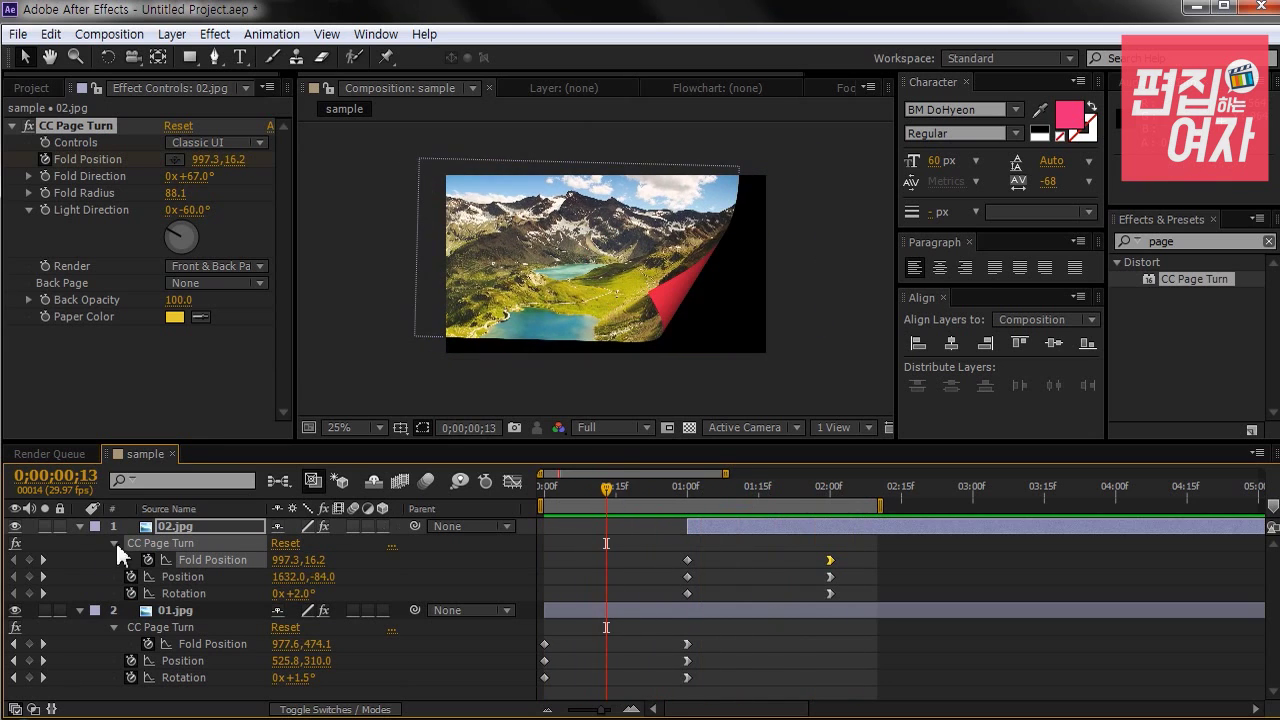
Step: Collapse the expanded properties of the 02.jpg and 01.jpg layers and clear the layer selection
left_click(80, 526)
left_click(78, 542)
left_click(135, 615)
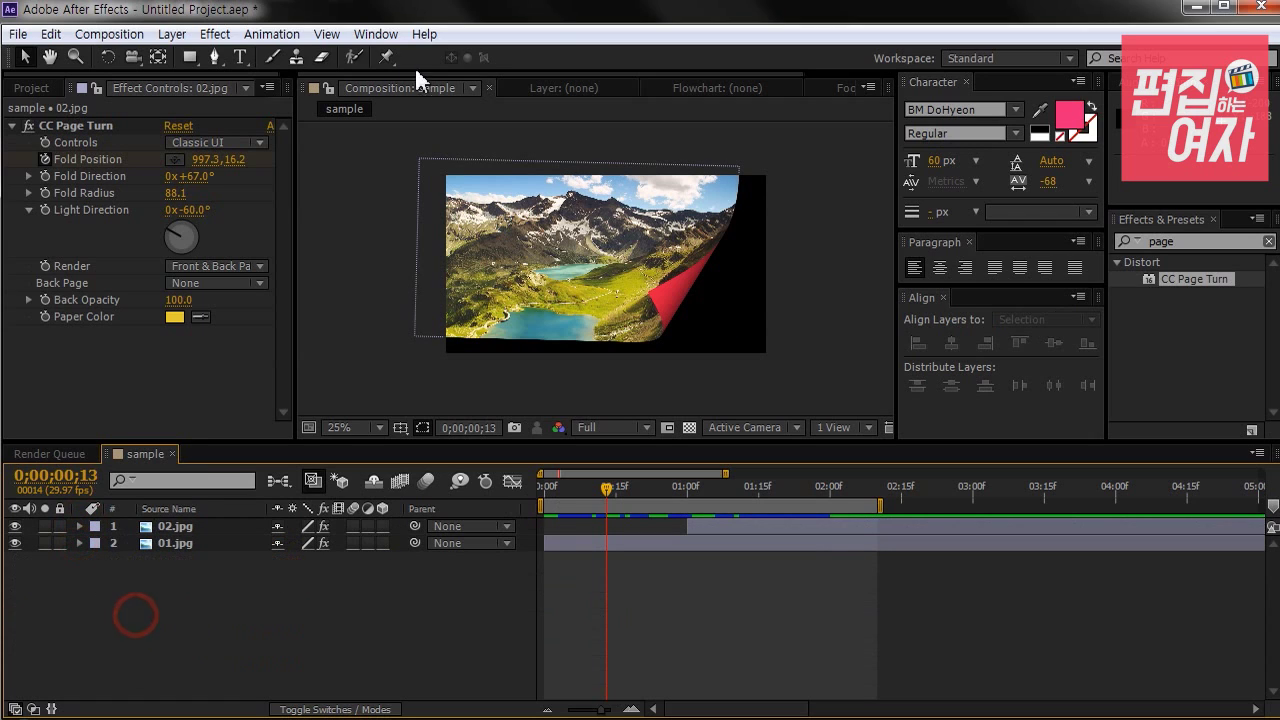
Step: Create a new 1280 x 720 px solid layer coloured white (FFFFFF) in the sample composition
left_click(172, 34)
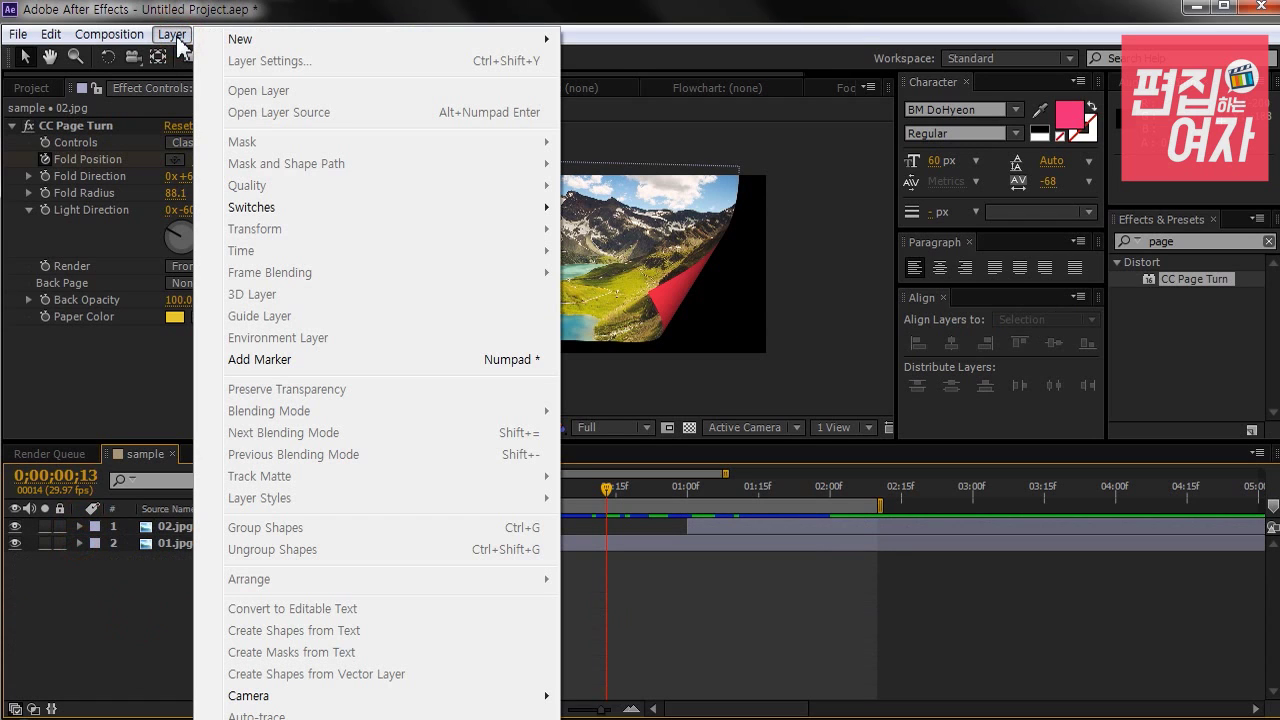
left_click(294, 40)
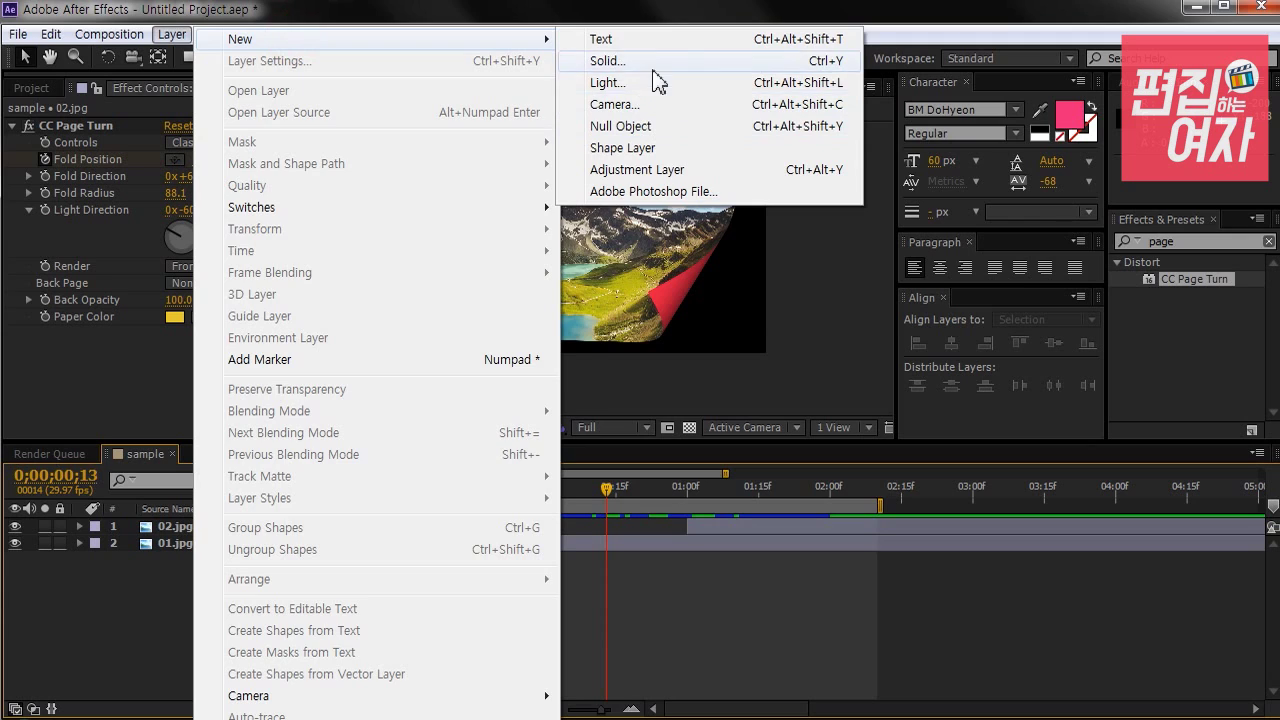
left_click(607, 61)
left_click(644, 451)
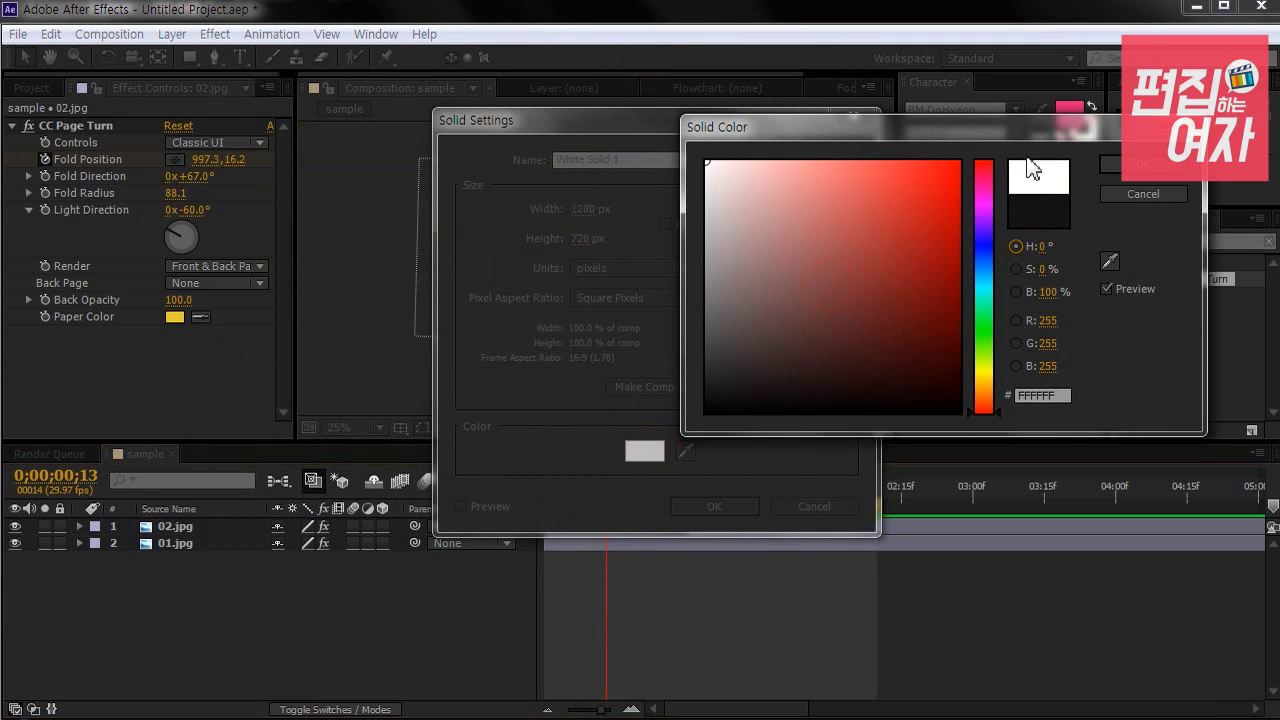
left_click(1143, 164)
left_click(737, 508)
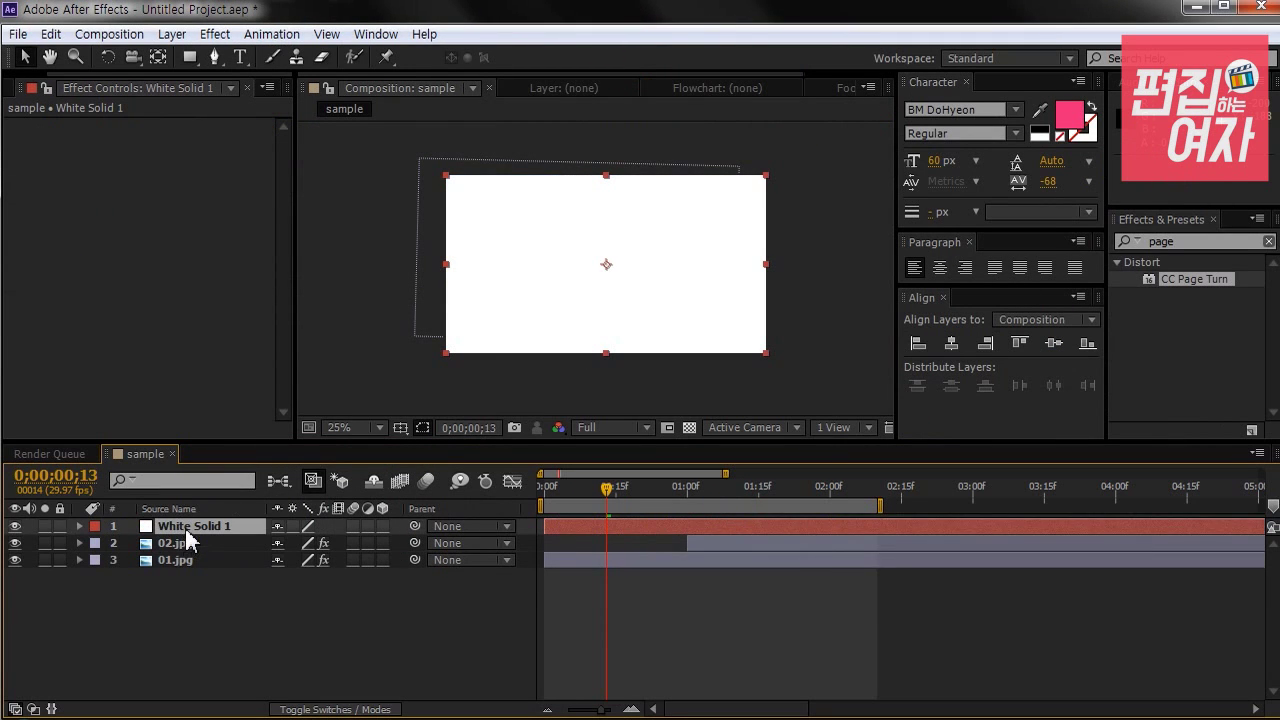
Step: Move the white solid below 01.jpg as the background, and check the page turn at 0;00;01;23
left_click_drag(189, 537, 190, 568)
left_click_drag(606, 488, 796, 500)
left_click(800, 598)
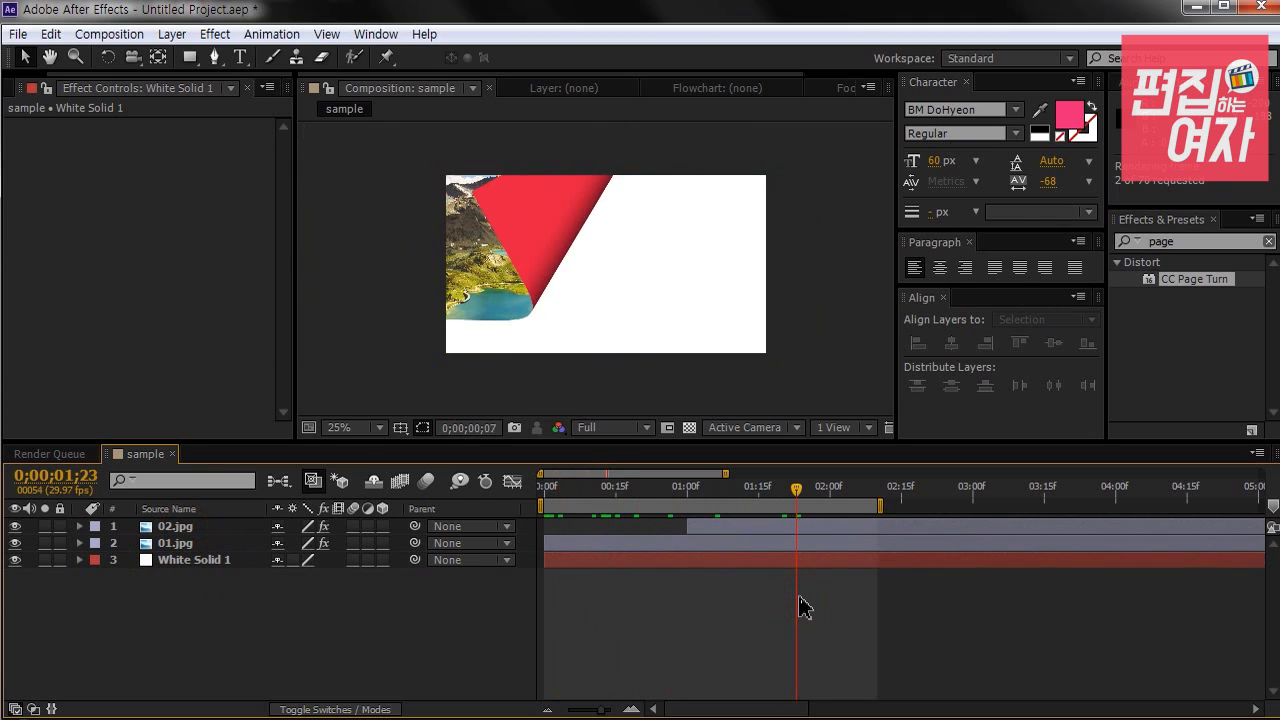